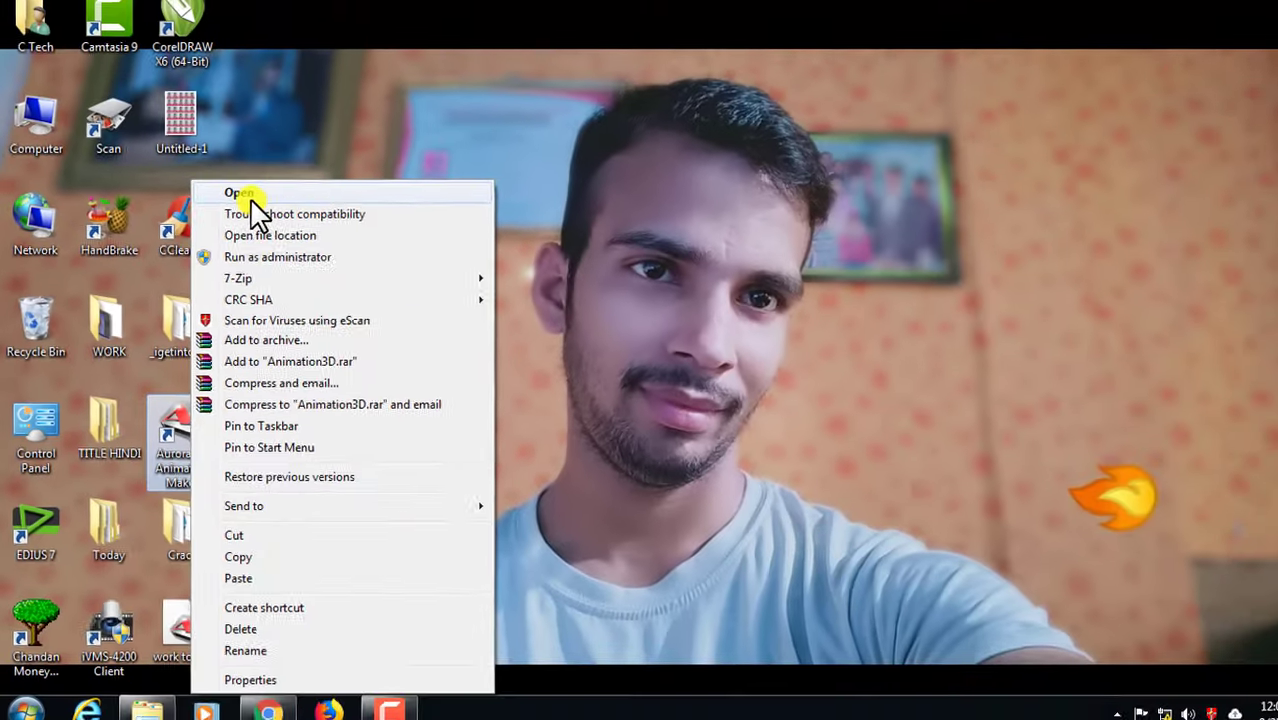
# Open Aurora 3D Animation Maker and look through its Animation, Text, Logo and Button template categories
pyautogui.click(395, 77)
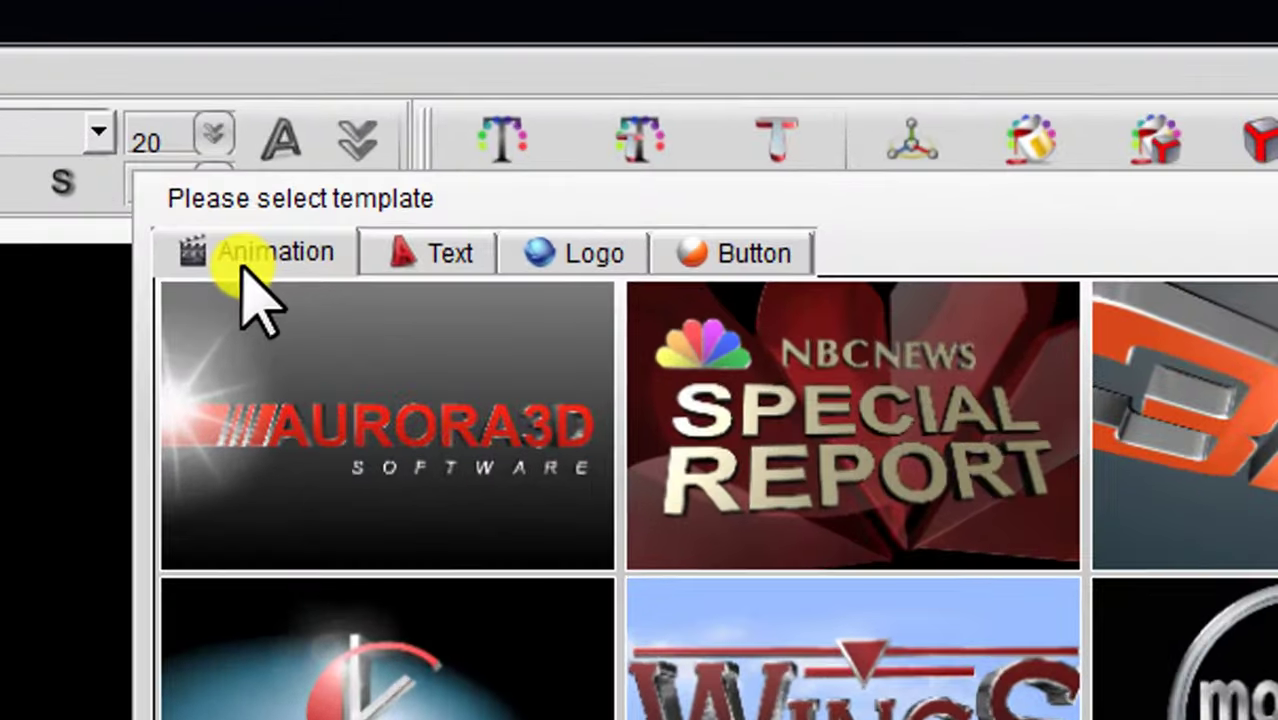
pyautogui.click(348, 116)
pyautogui.click(417, 252)
pyautogui.click(602, 257)
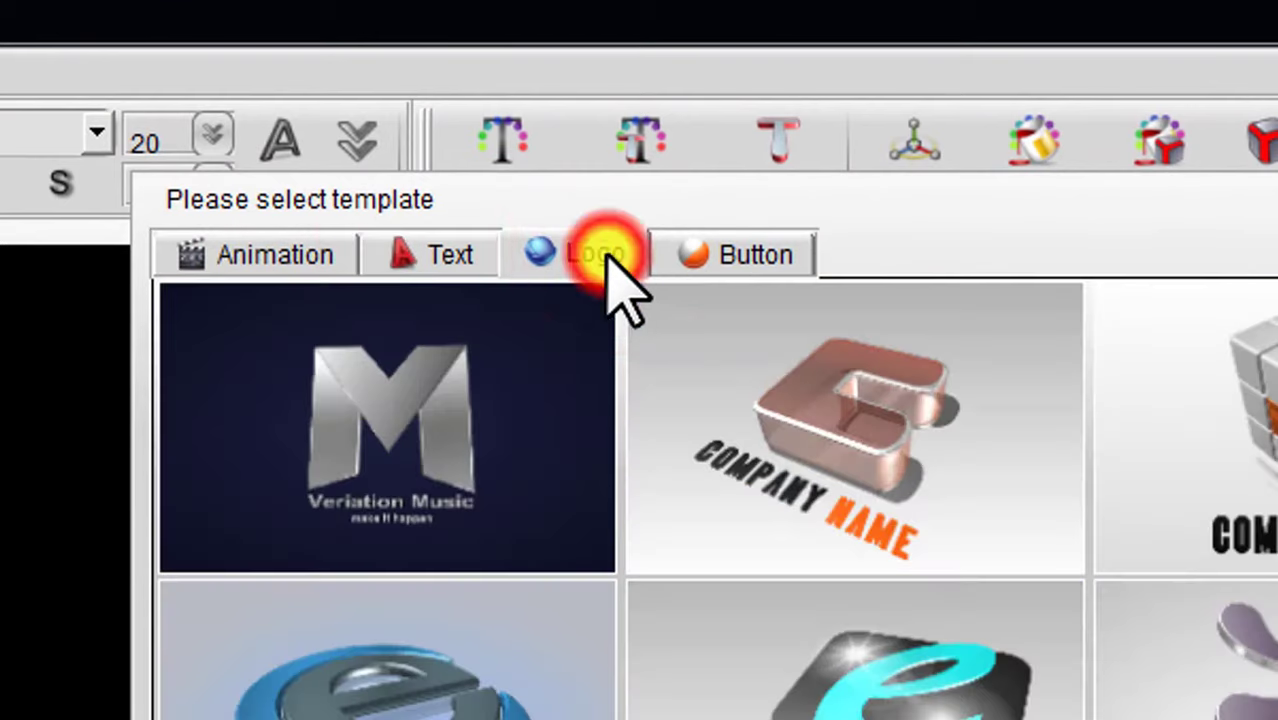
pyautogui.click(745, 265)
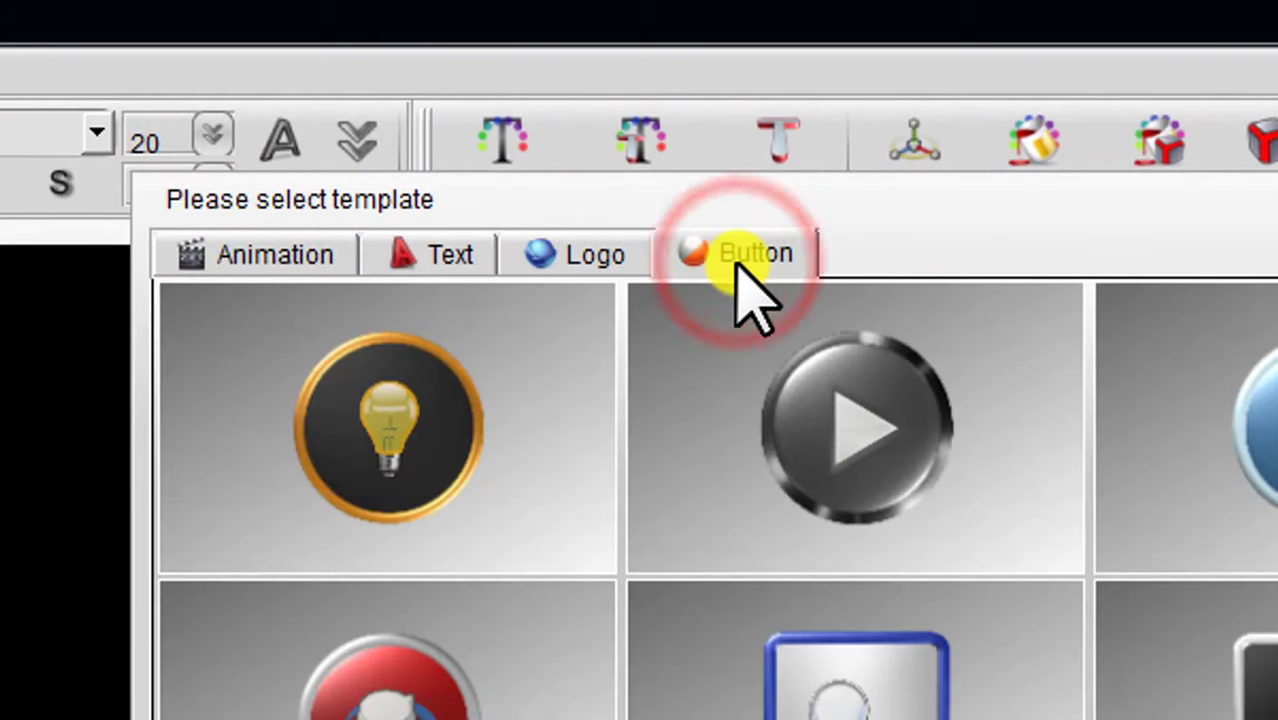
pyautogui.click(250, 262)
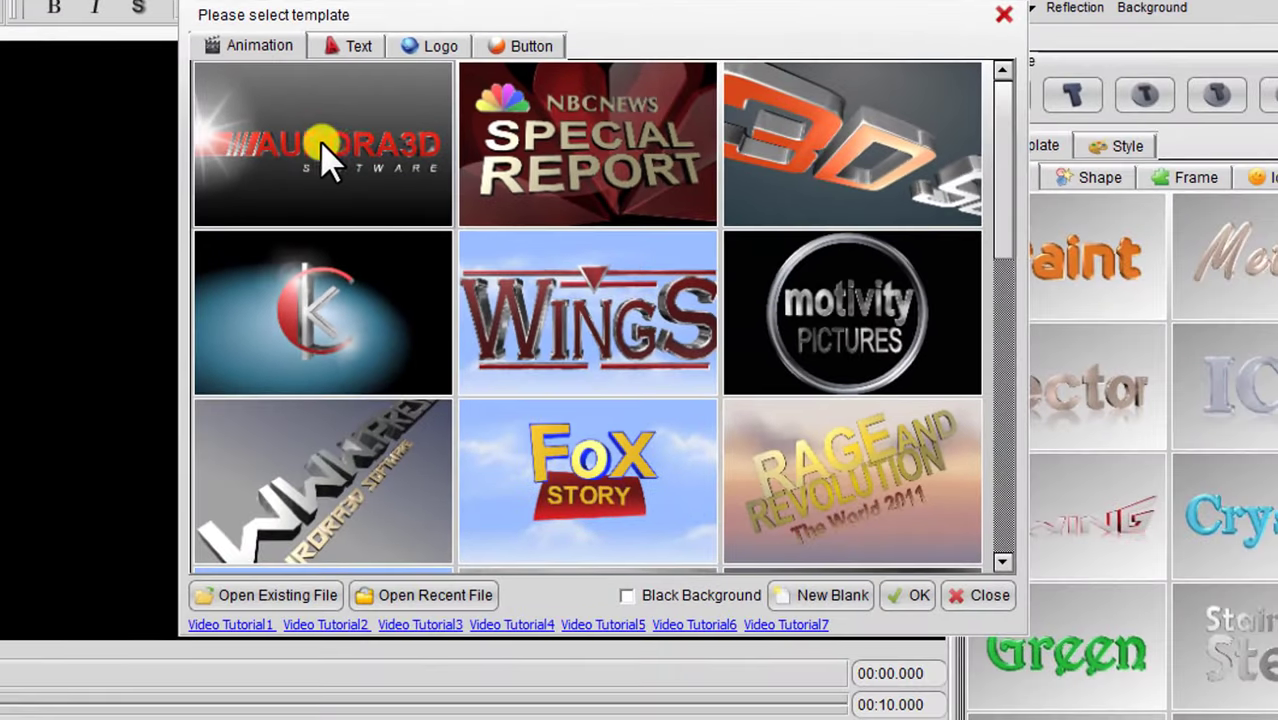
# Examine the designs offered in the Text, Logo and Button template galleries
pyautogui.click(350, 50)
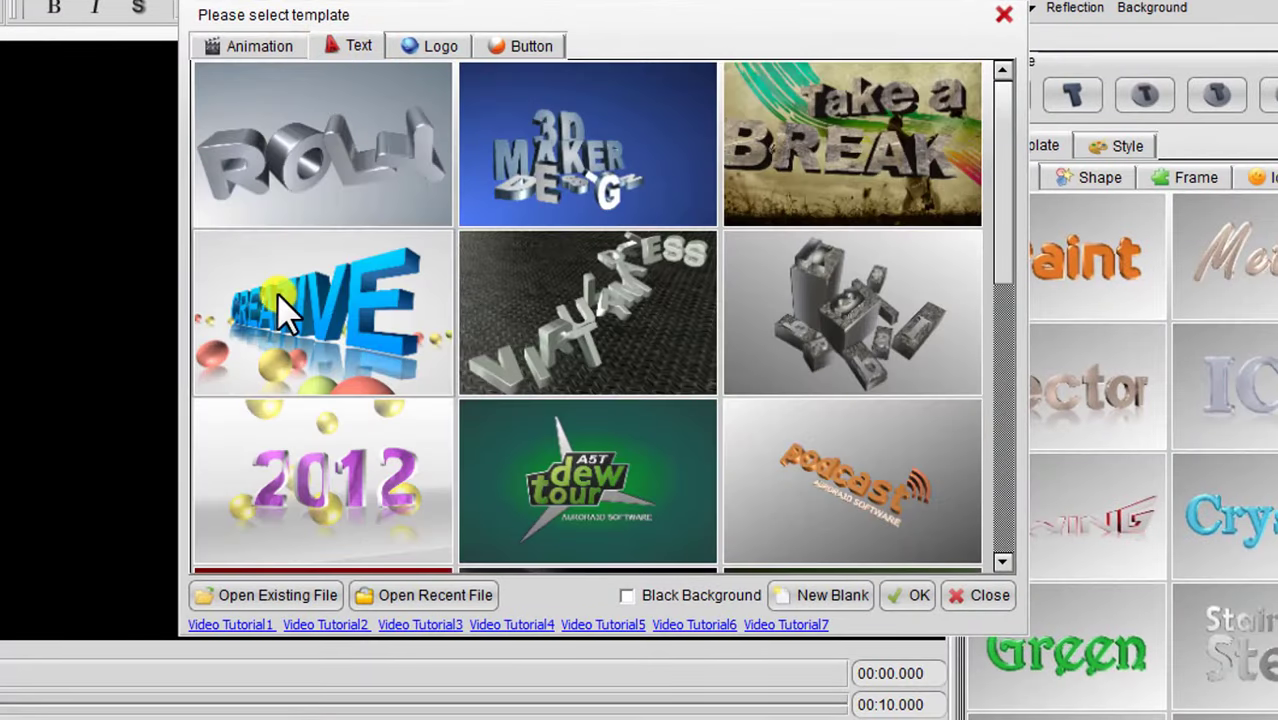
pyautogui.click(437, 60)
pyautogui.moveTo(1003, 133)
pyautogui.mouseDown()
pyautogui.moveTo(1004, 394)
pyautogui.moveTo(1006, 135)
pyautogui.mouseUp()
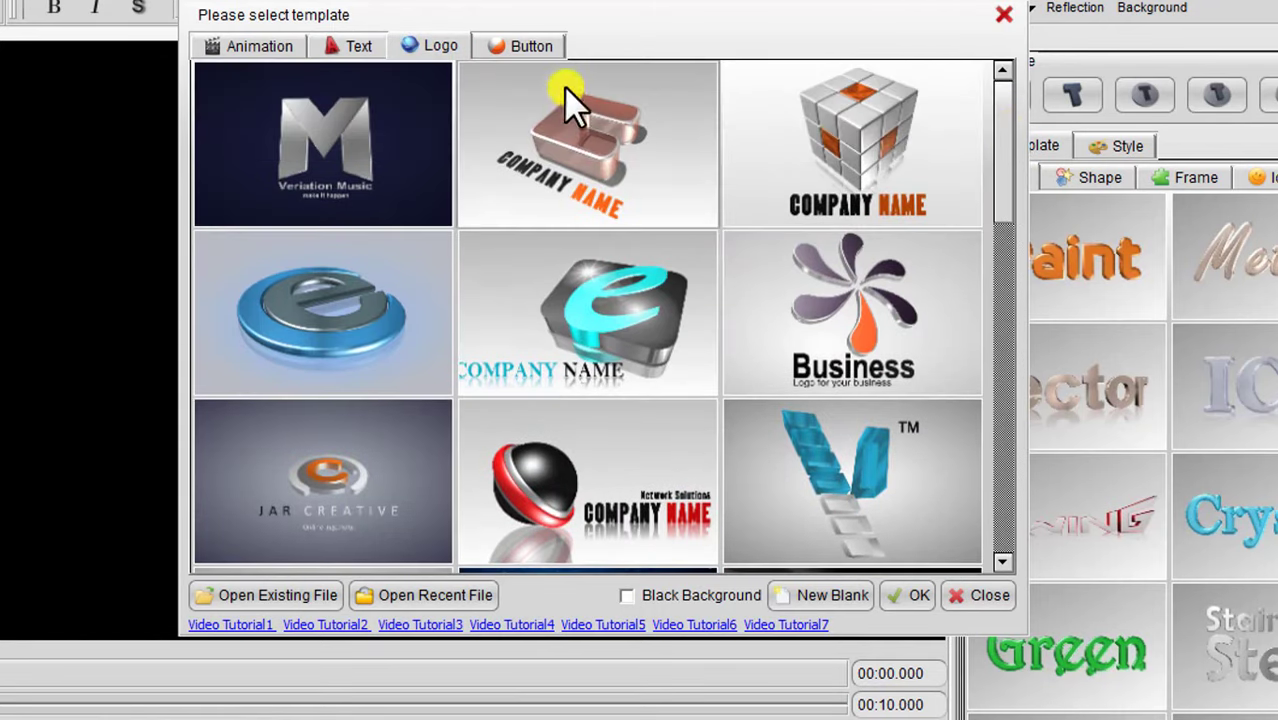
pyautogui.click(535, 47)
pyautogui.moveTo(1003, 133)
pyautogui.mouseDown()
pyautogui.moveTo(1008, 405)
pyautogui.moveTo(990, 120)
pyautogui.moveTo(1001, 128)
pyautogui.mouseUp()
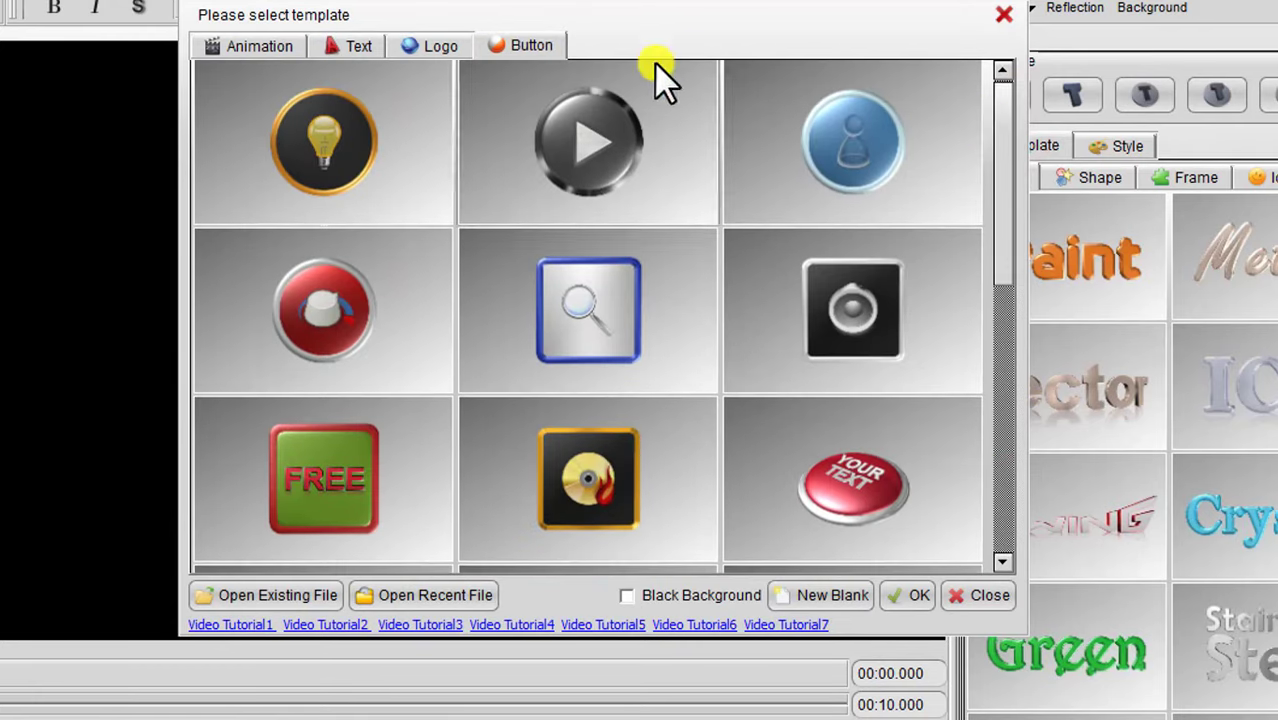
# Create a new document from the Wings template in the Animation category
pyautogui.click(250, 48)
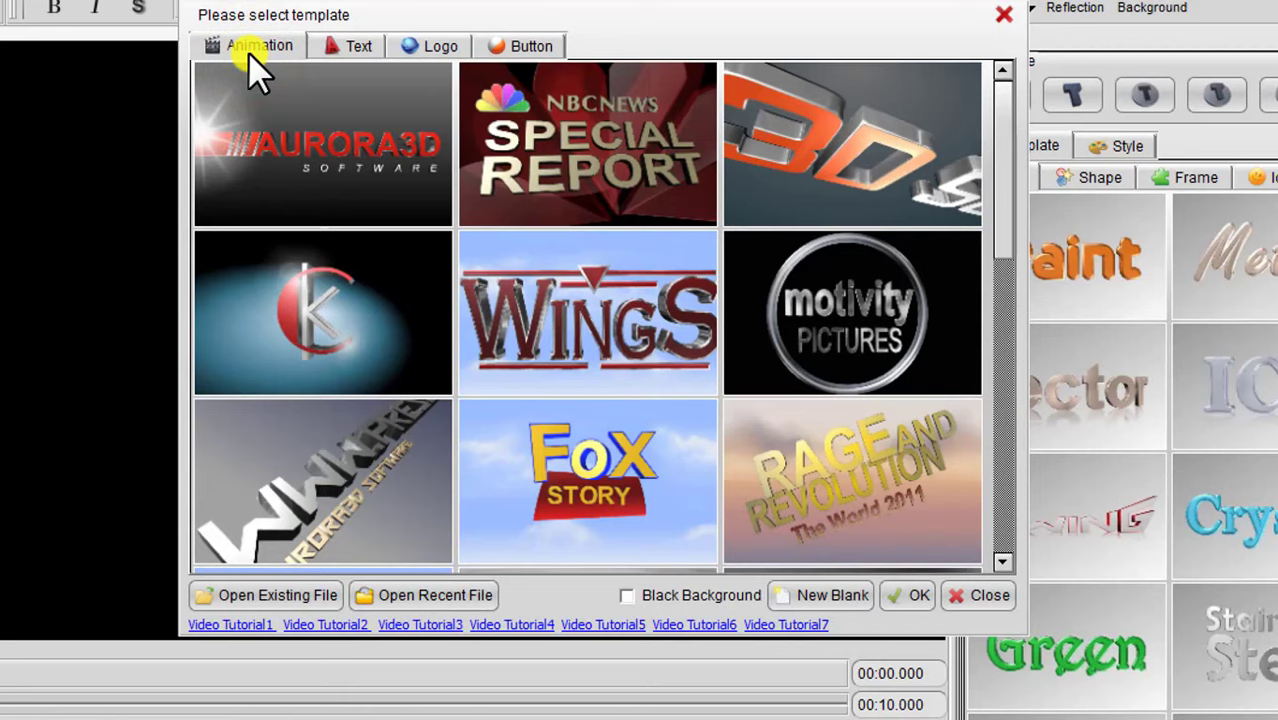
pyautogui.click(573, 333)
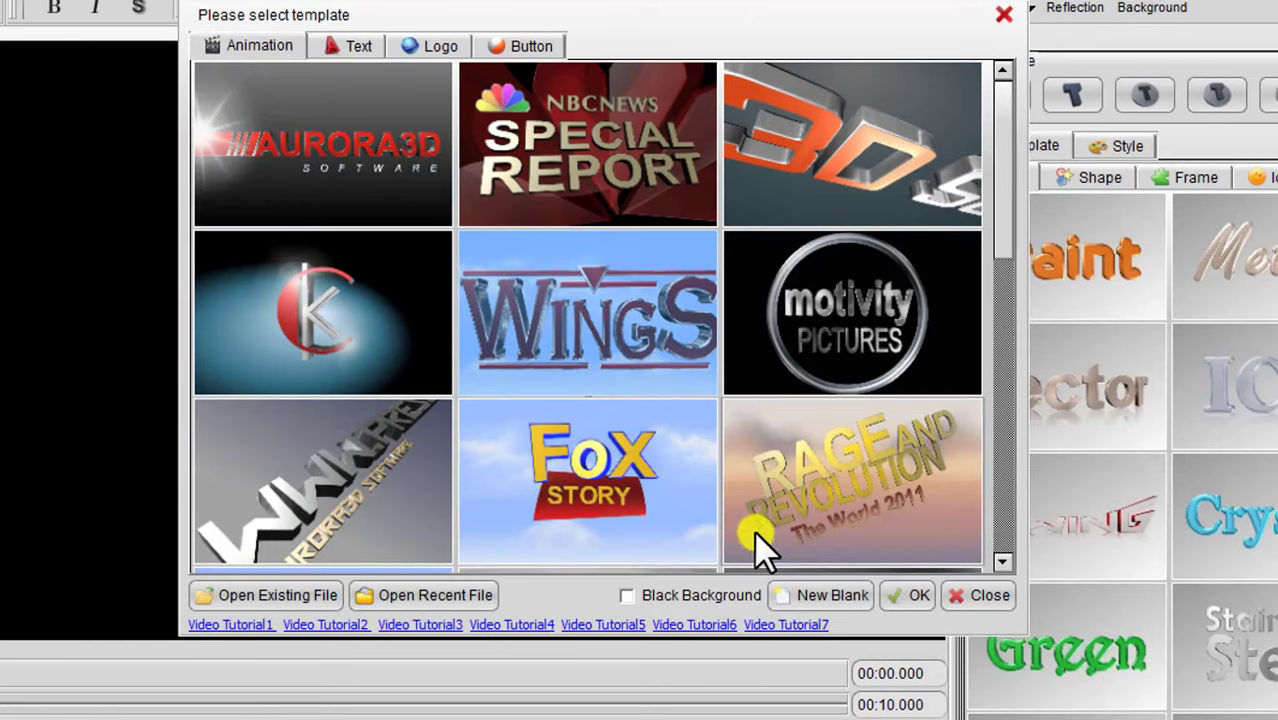
pyautogui.click(897, 597)
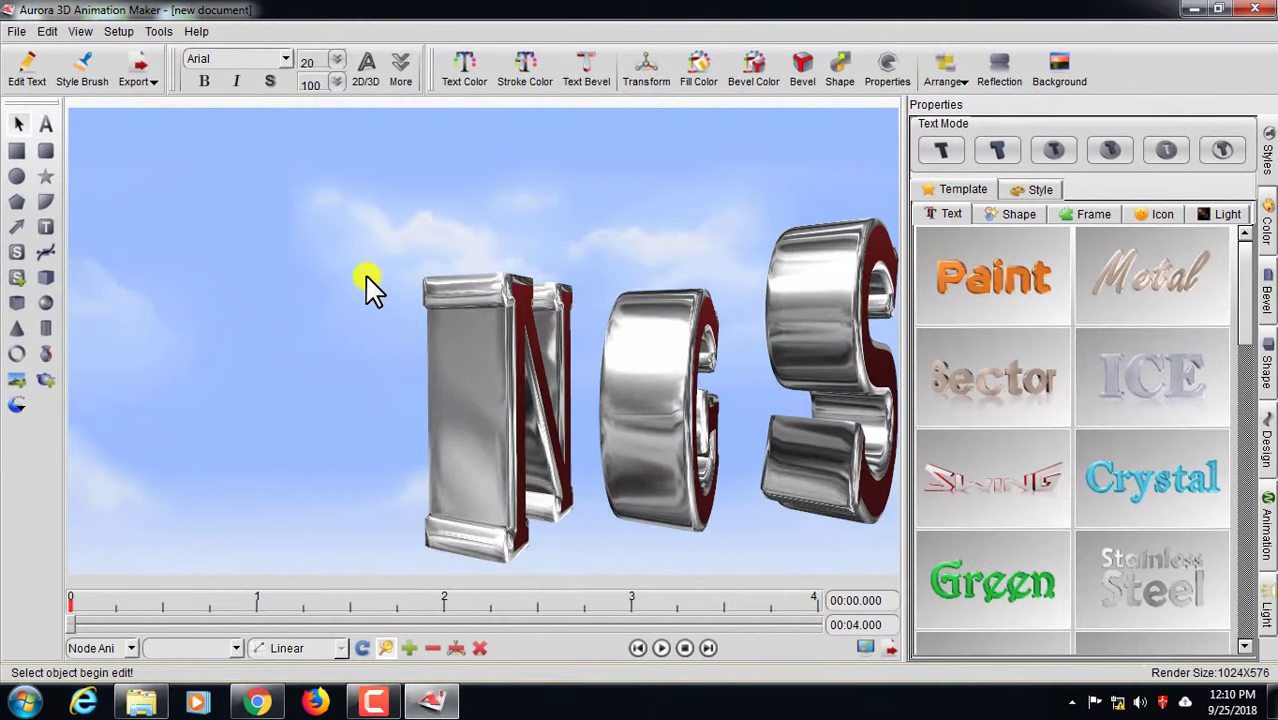
# Preview the Wings animation several times and pause it near the end, where all letters face forward
pyautogui.click(661, 648)
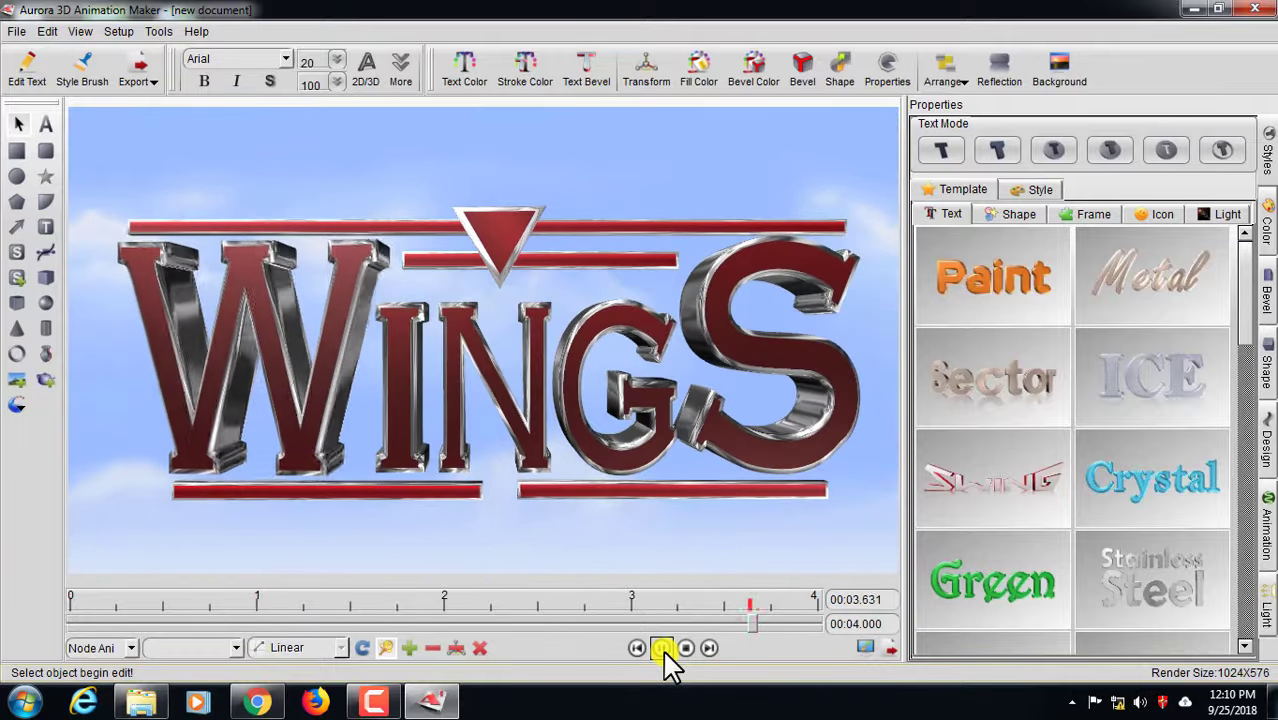
pyautogui.click(661, 648)
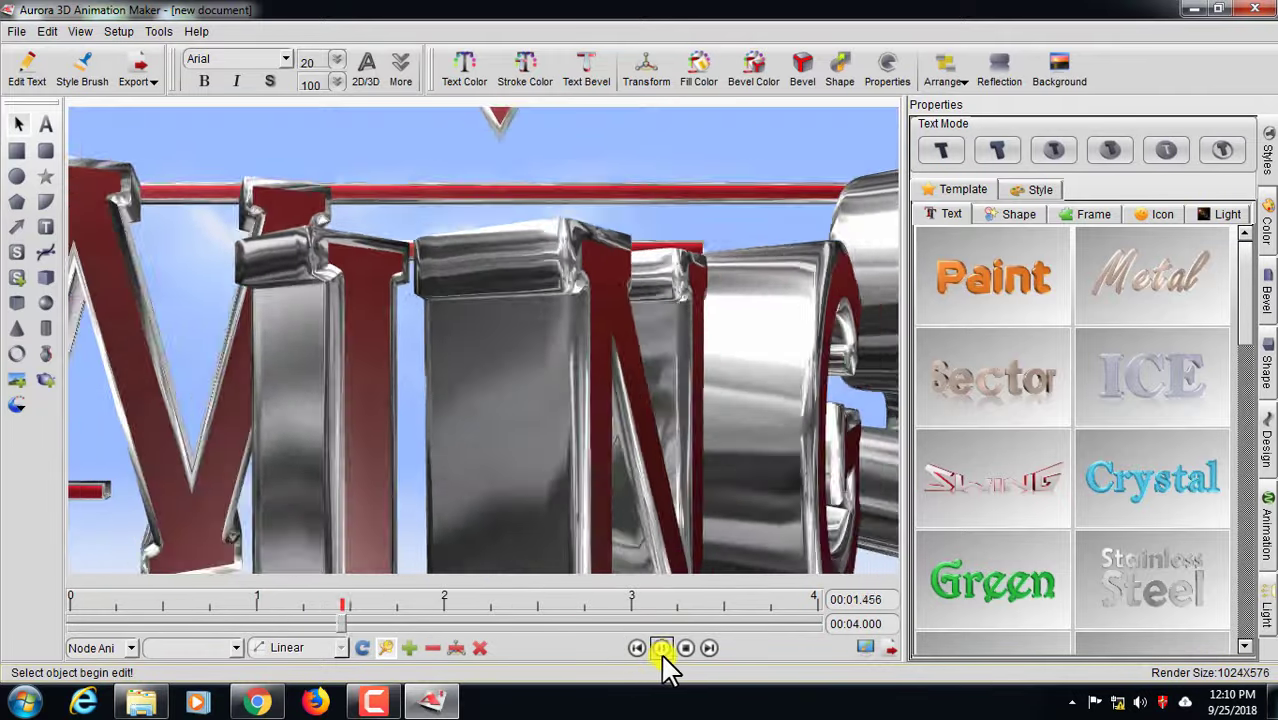
pyautogui.click(661, 648)
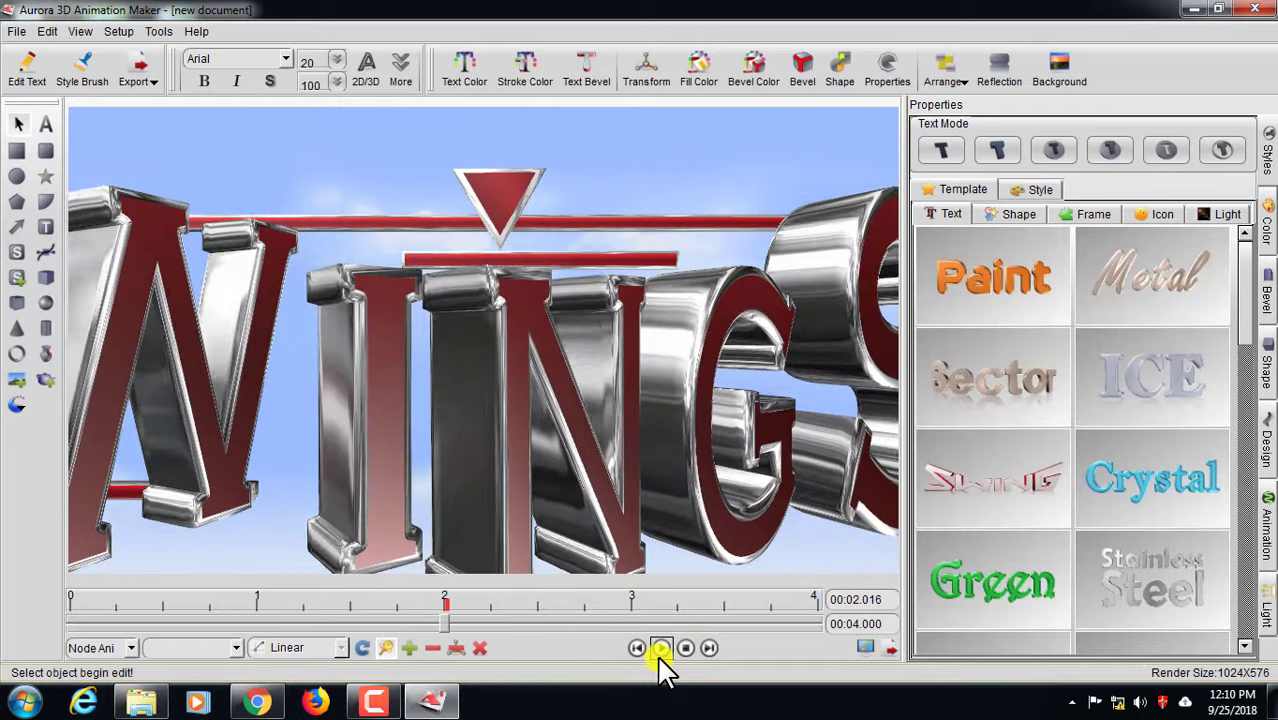
pyautogui.click(661, 648)
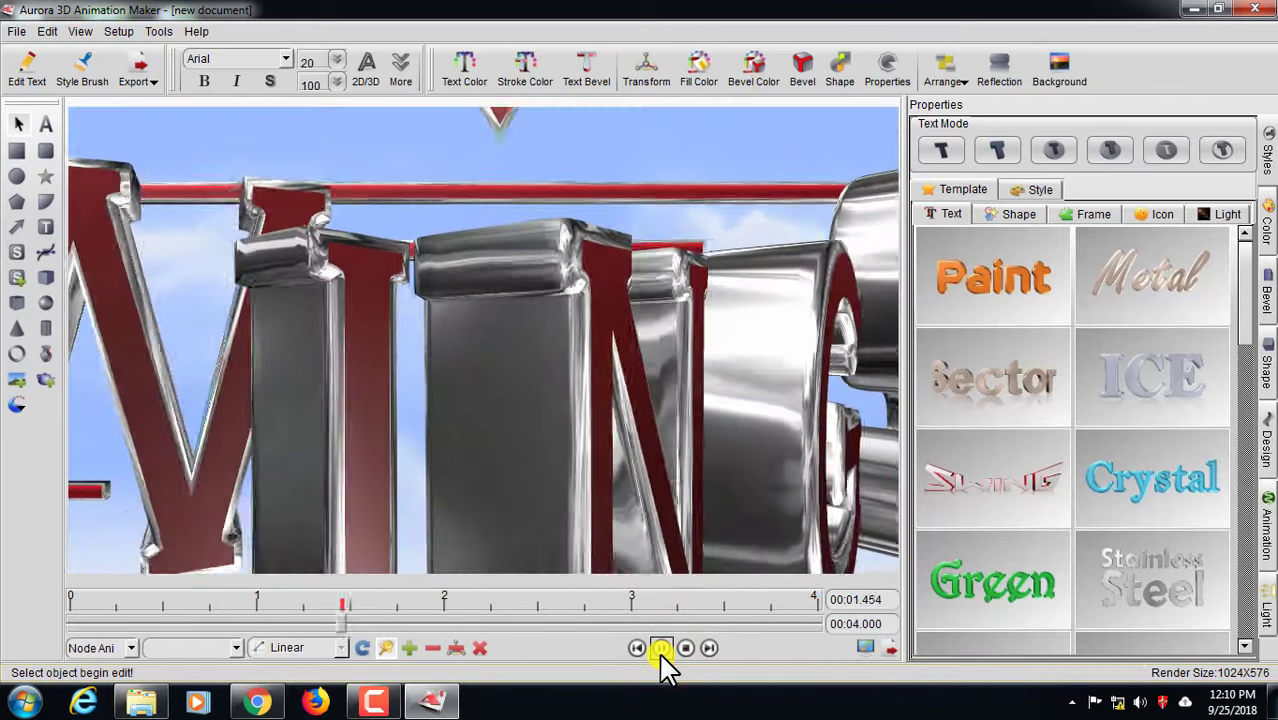
pyautogui.click(661, 648)
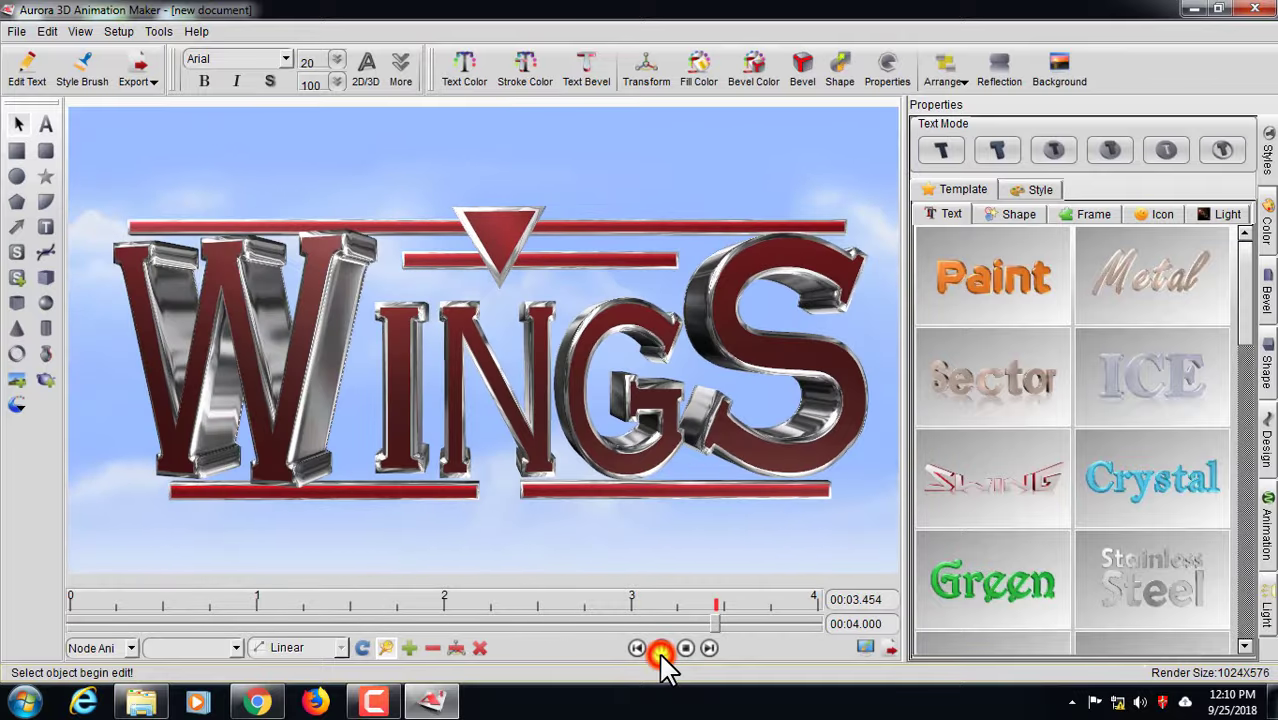
# Replace the first letter W of the Wings title with C
pyautogui.click(312, 355)
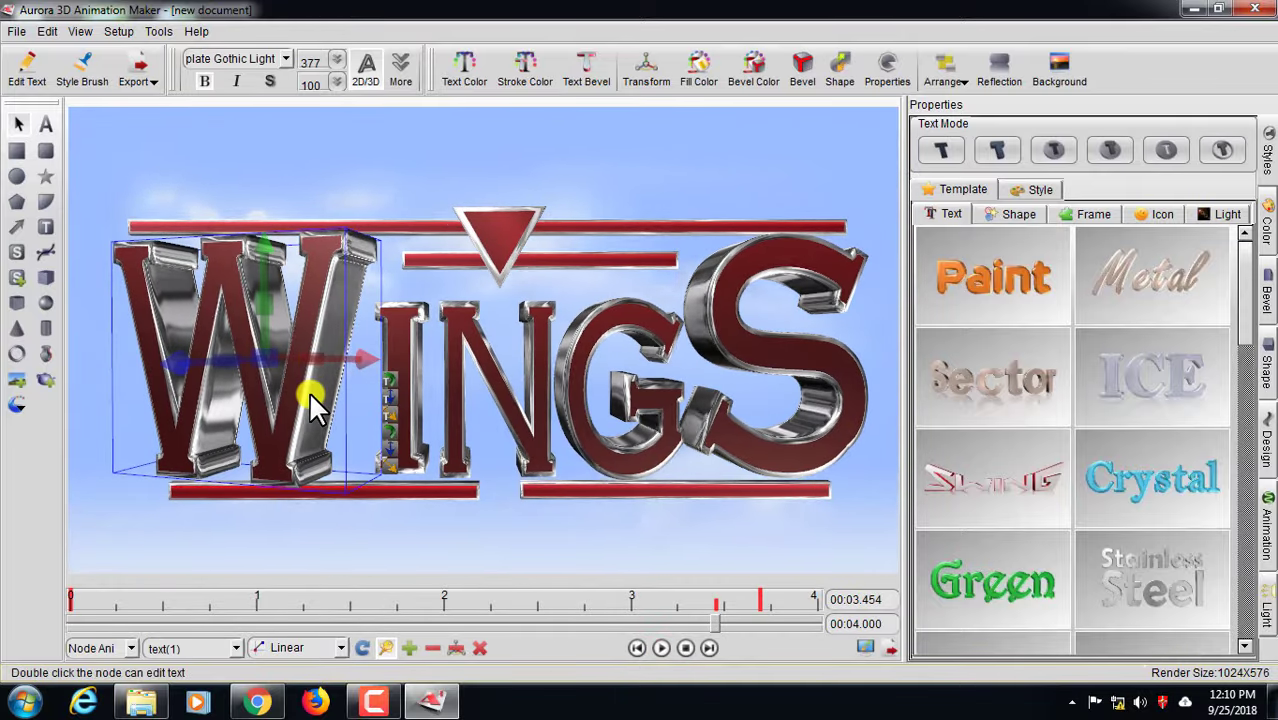
pyautogui.doubleClick(312, 400)
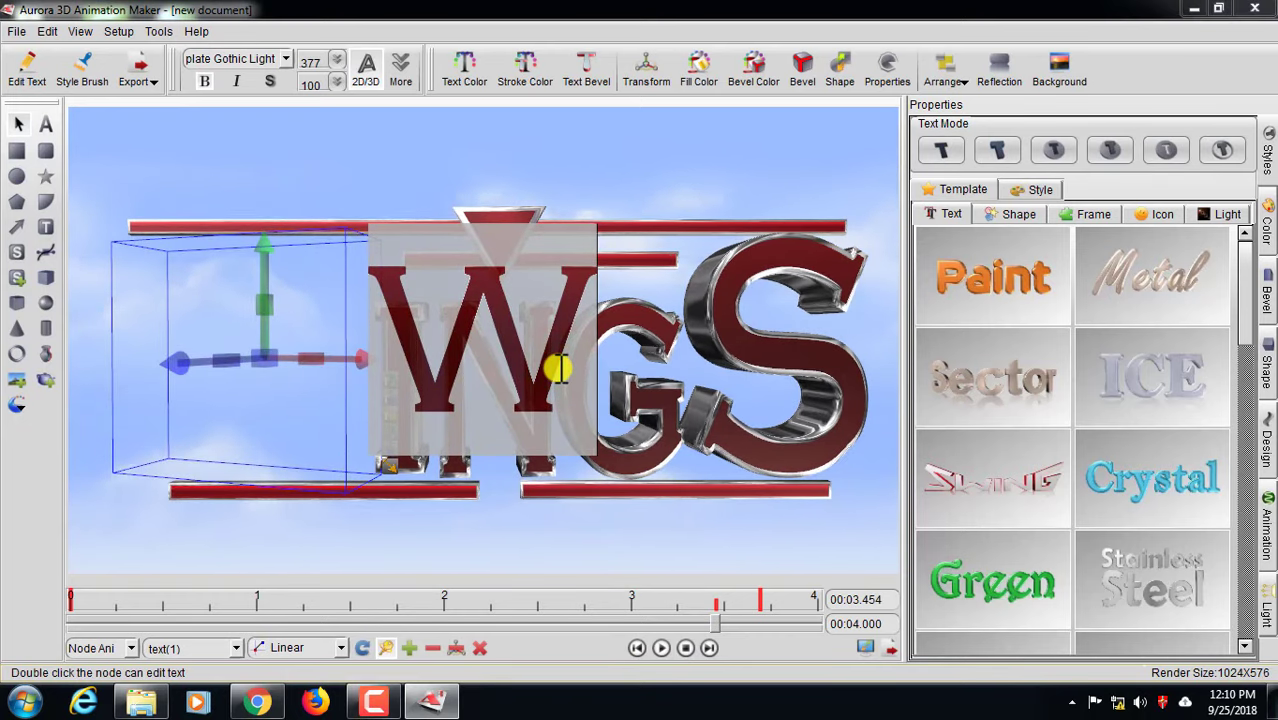
pyautogui.press('BackSpace')
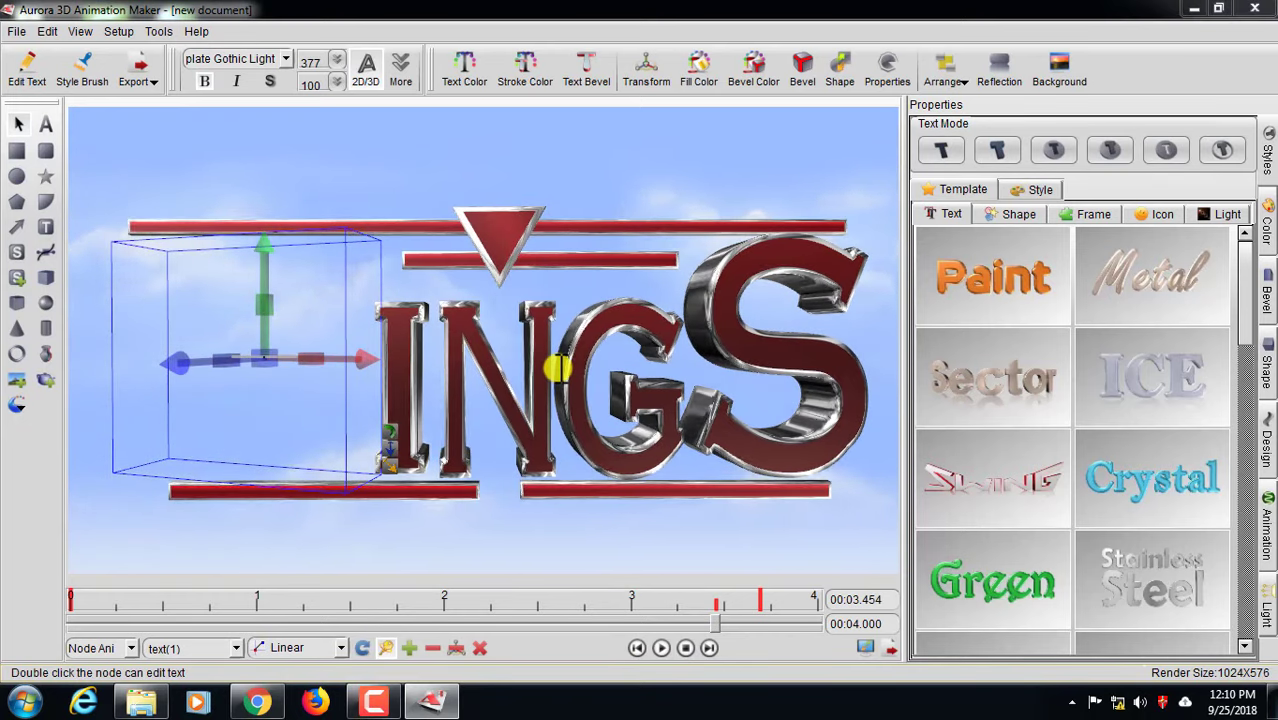
pyautogui.write('C')
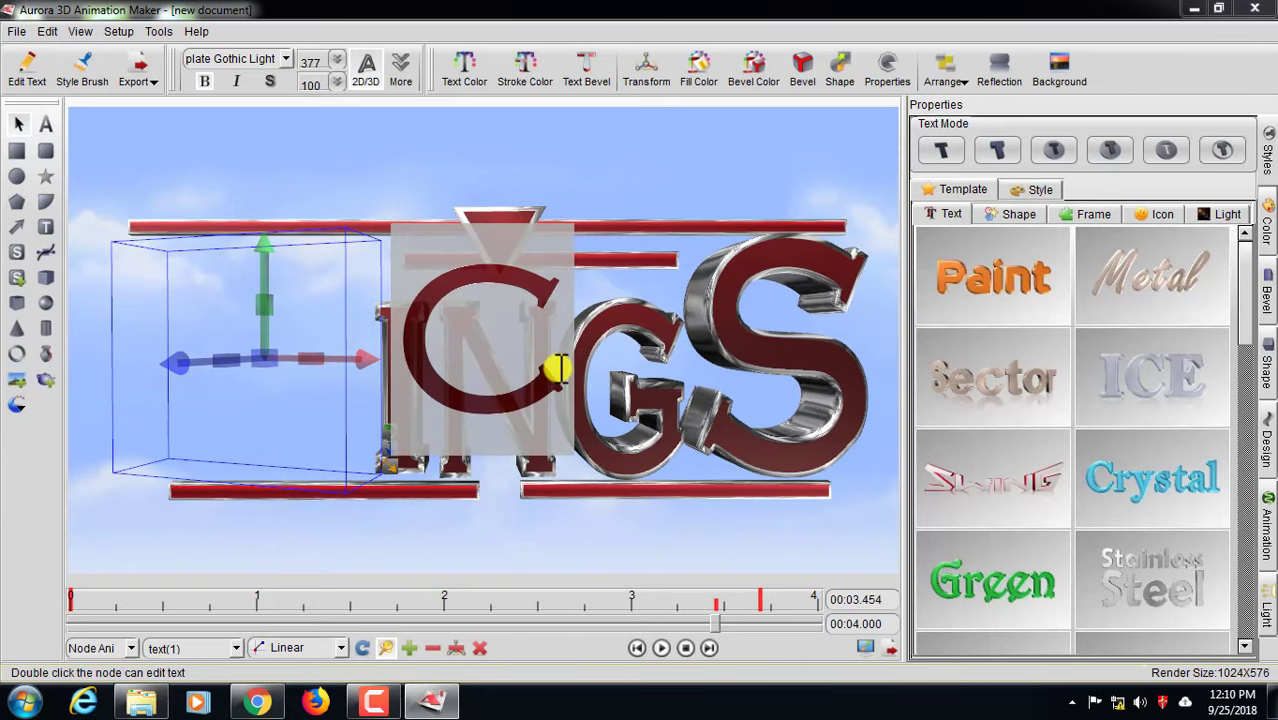
pyautogui.click(537, 518)
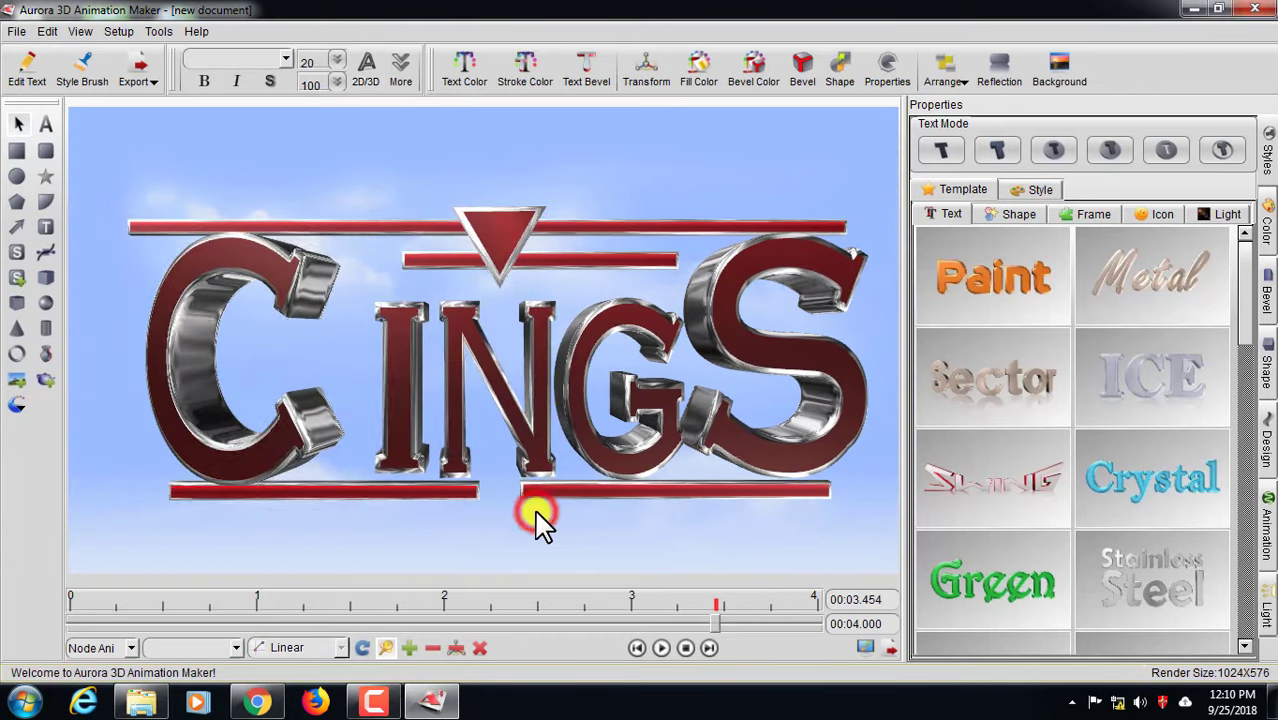
# Replace the second letter I of the title with T
pyautogui.click(398, 403)
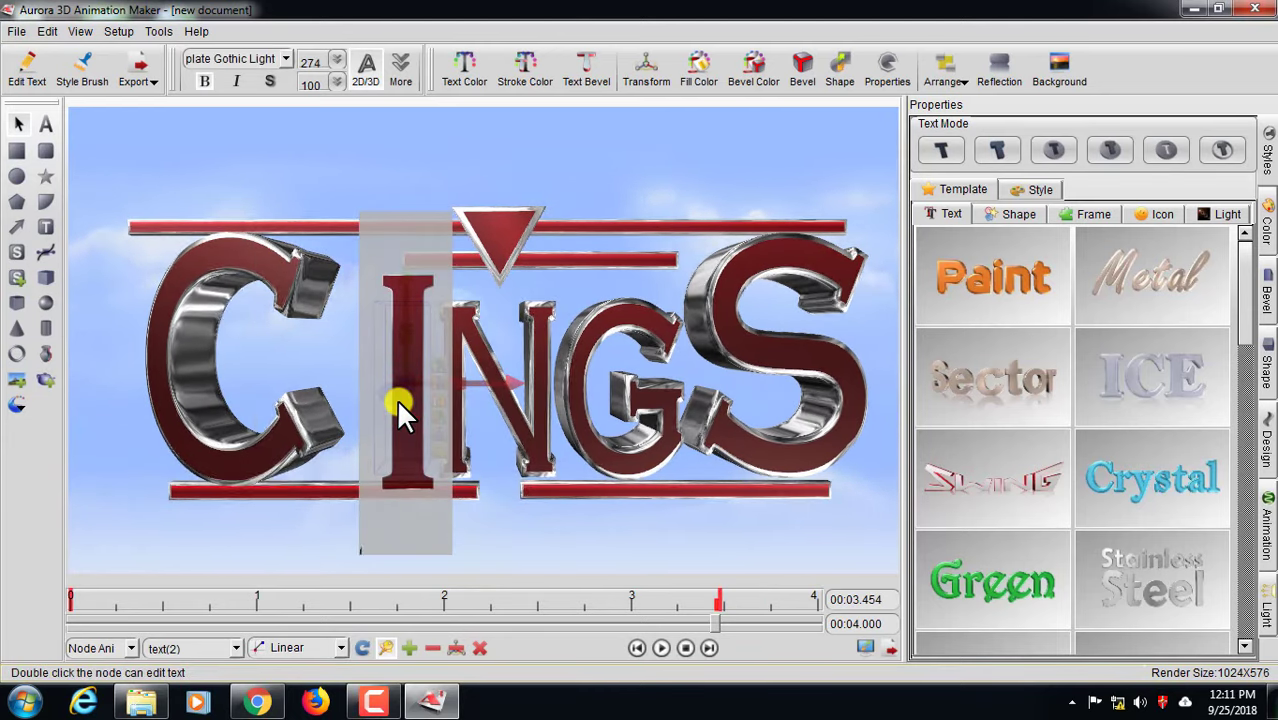
pyautogui.doubleClick(396, 398)
pyautogui.write('T')
pyautogui.click(524, 420)
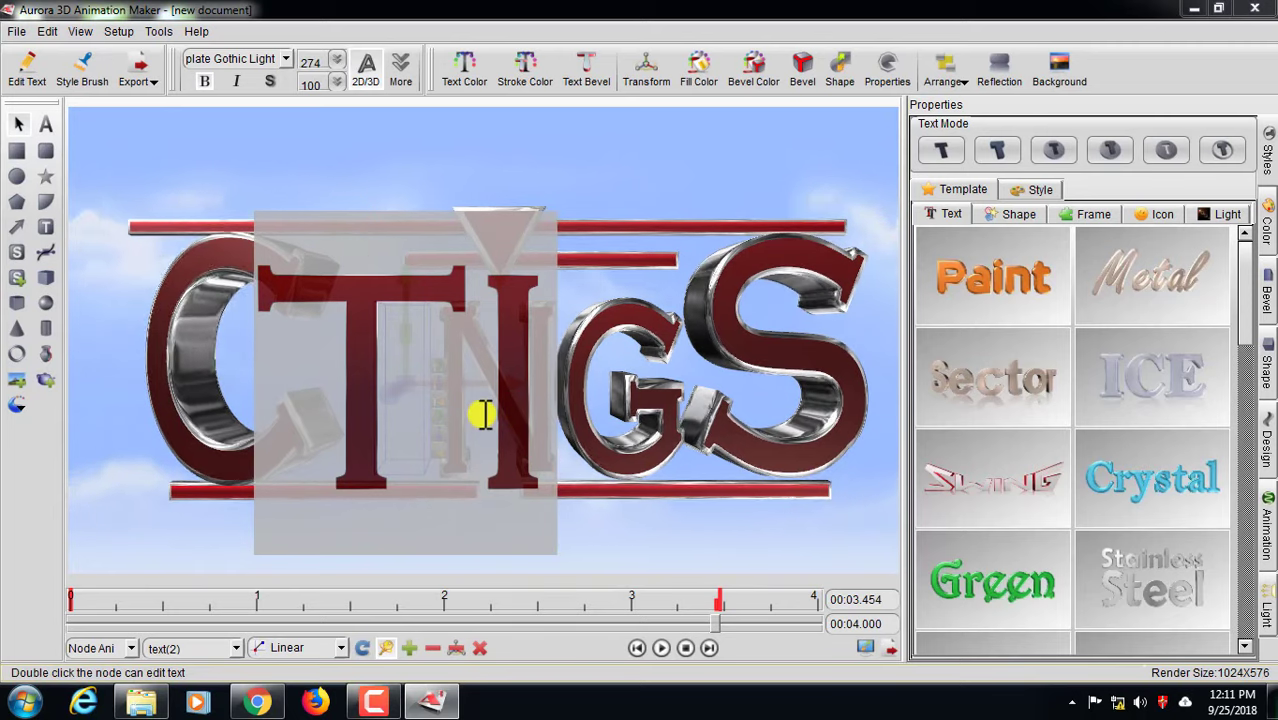
pyautogui.click(562, 556)
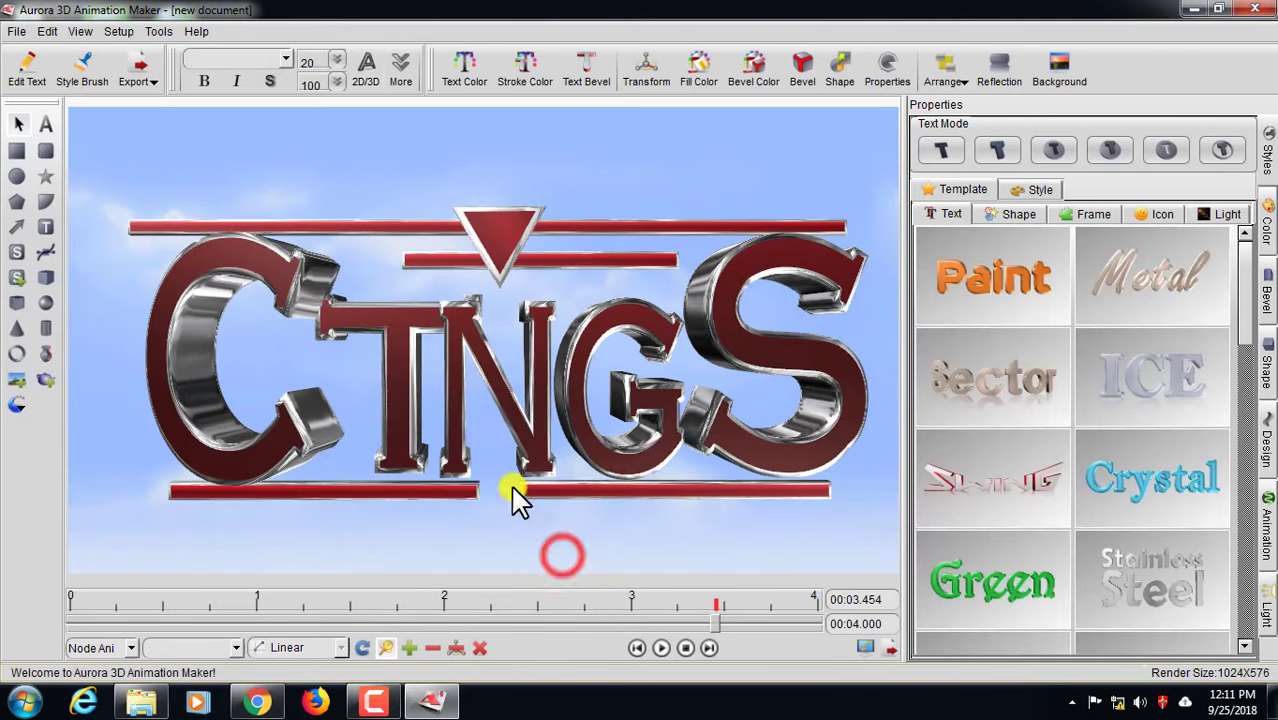
# Replace the third letter N of the title with E
pyautogui.doubleClick(455, 355)
pyautogui.write('E')
pyautogui.click(640, 543)
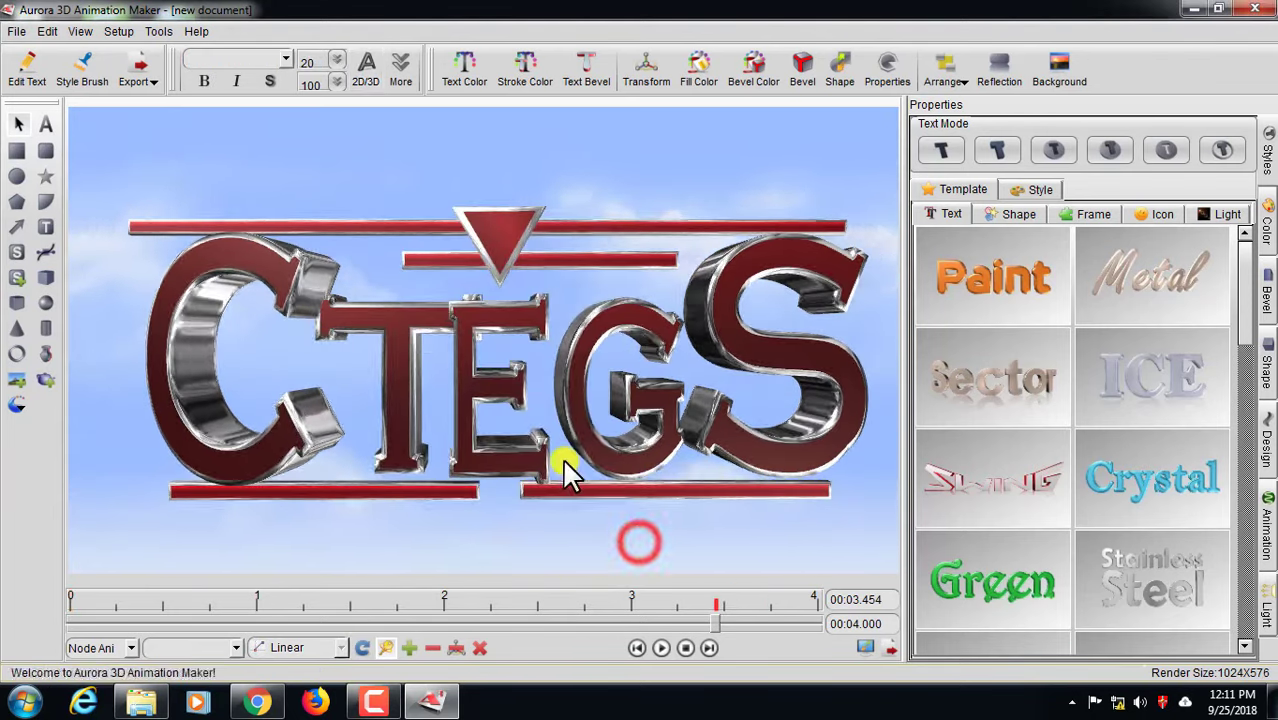
# Replace the last two letters G and S with C and H so the title spells CTECH
pyautogui.click(710, 402)
pyautogui.click(765, 531)
pyautogui.moveTo(773, 448); pyautogui.dragTo(639, 371)
pyautogui.click(565, 543)
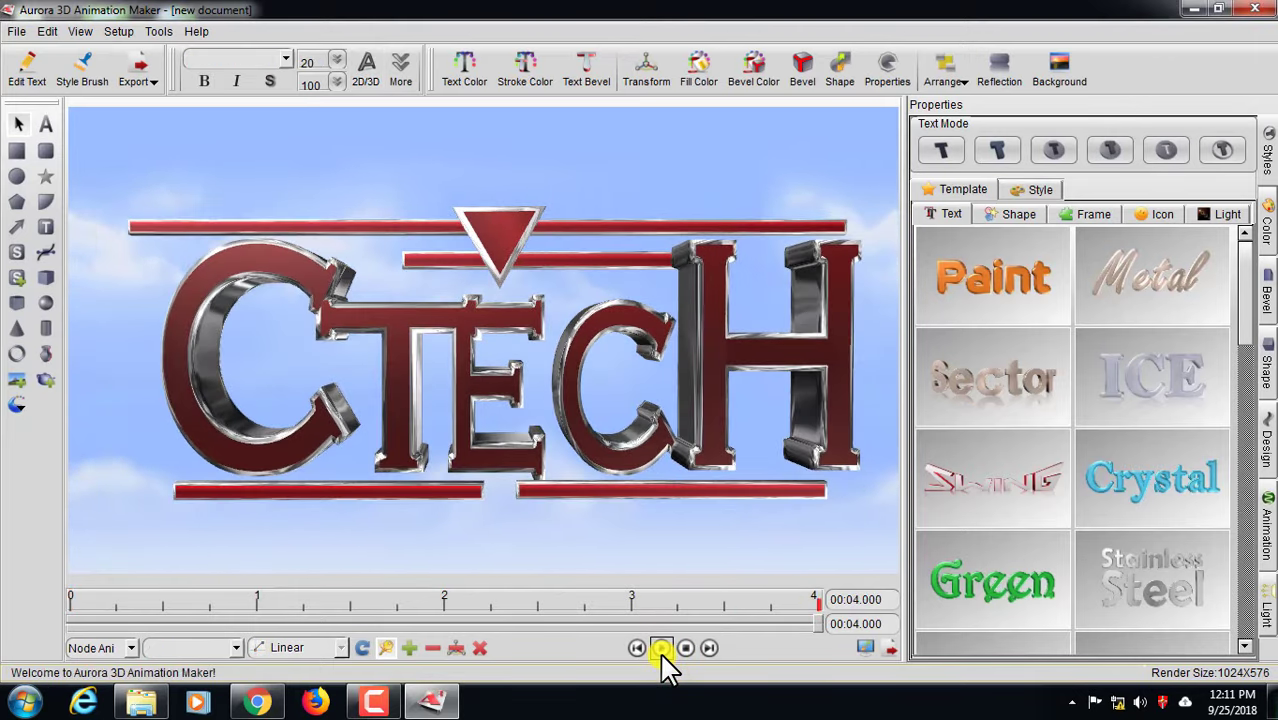
# Preview the edited CTECH animation and pause it partway, while the letters are still rotating
pyautogui.click(663, 660)
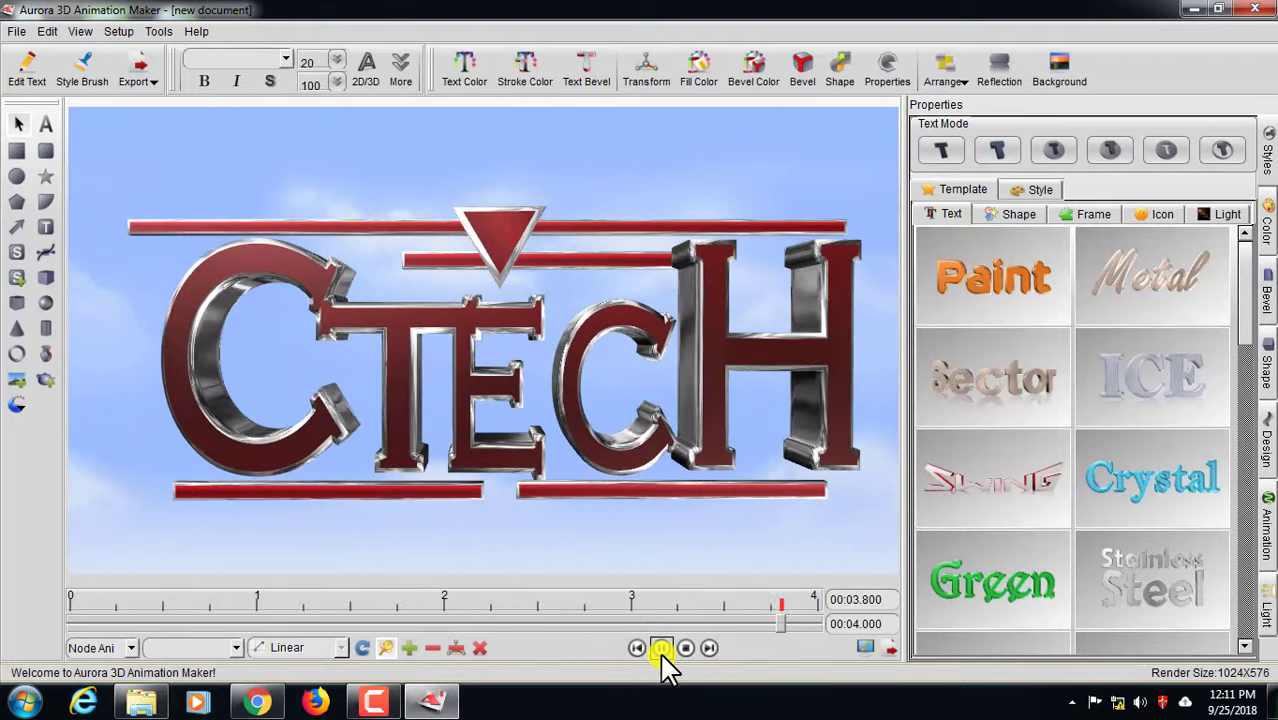
pyautogui.click(663, 660)
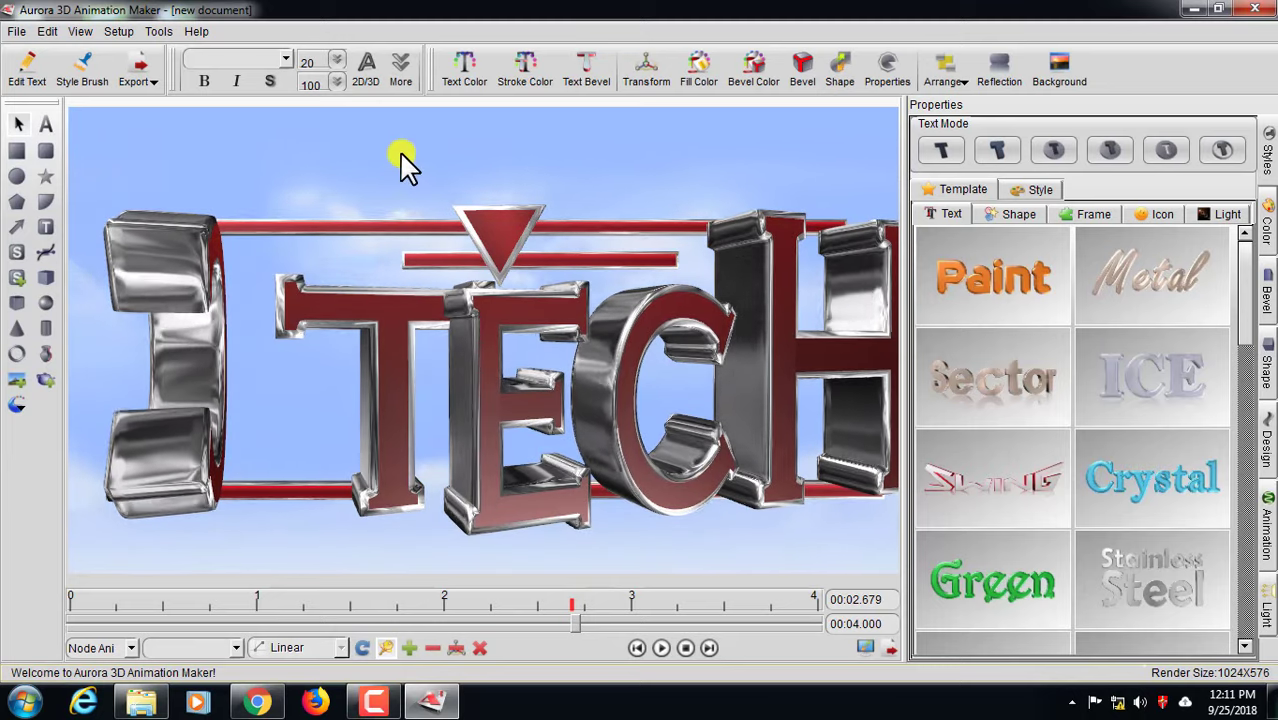
# Turn off Blend in the first letter C's text color settings and apply the fiery orange texture to its face
pyautogui.click(185, 290)
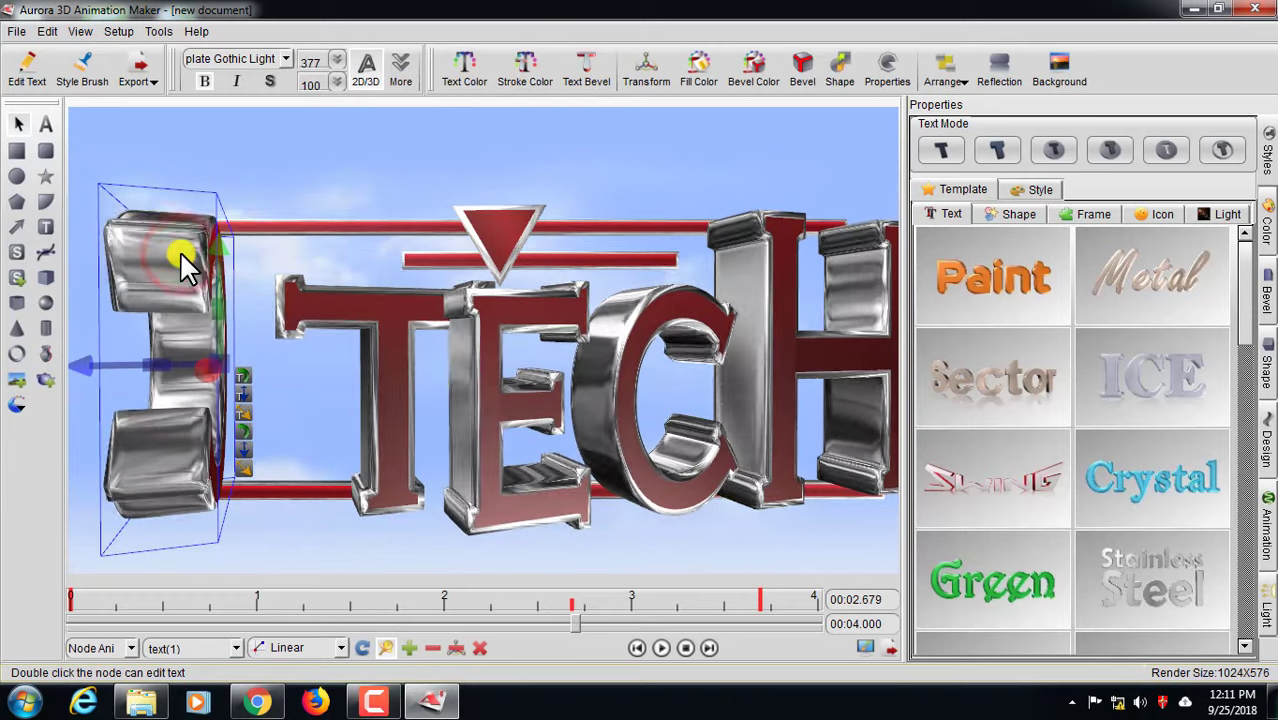
pyautogui.click(466, 70)
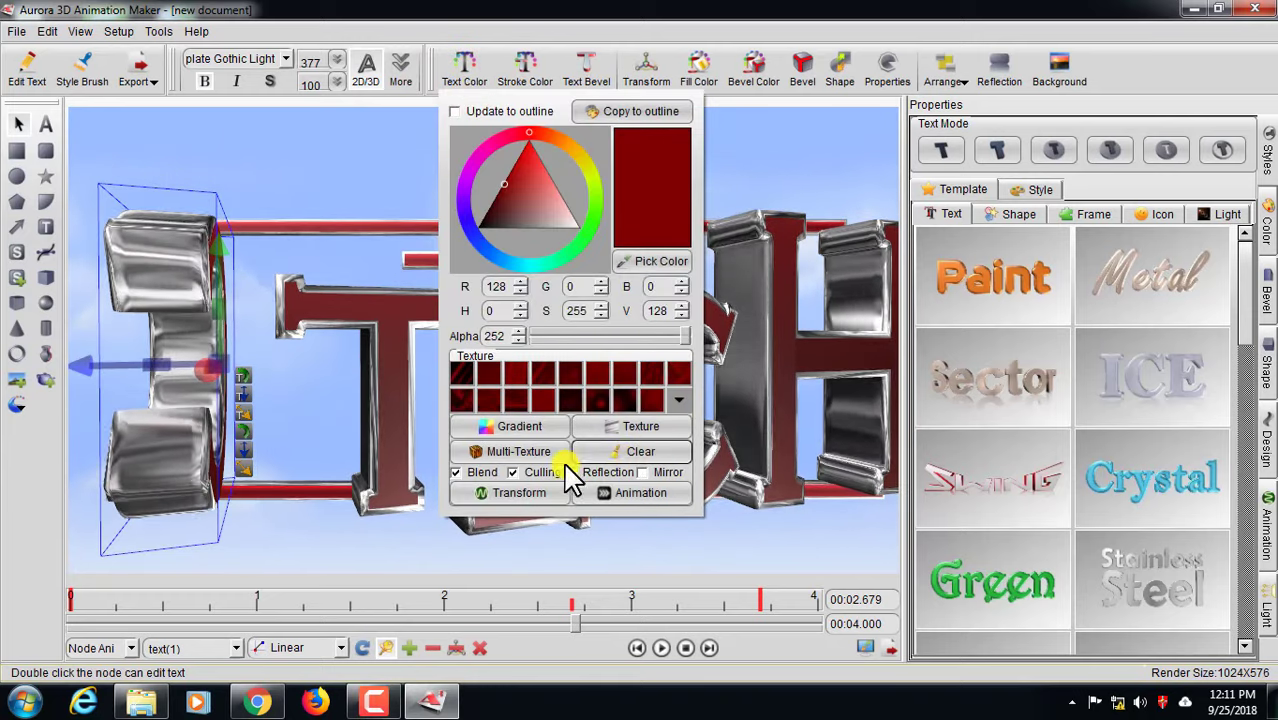
pyautogui.click(458, 476)
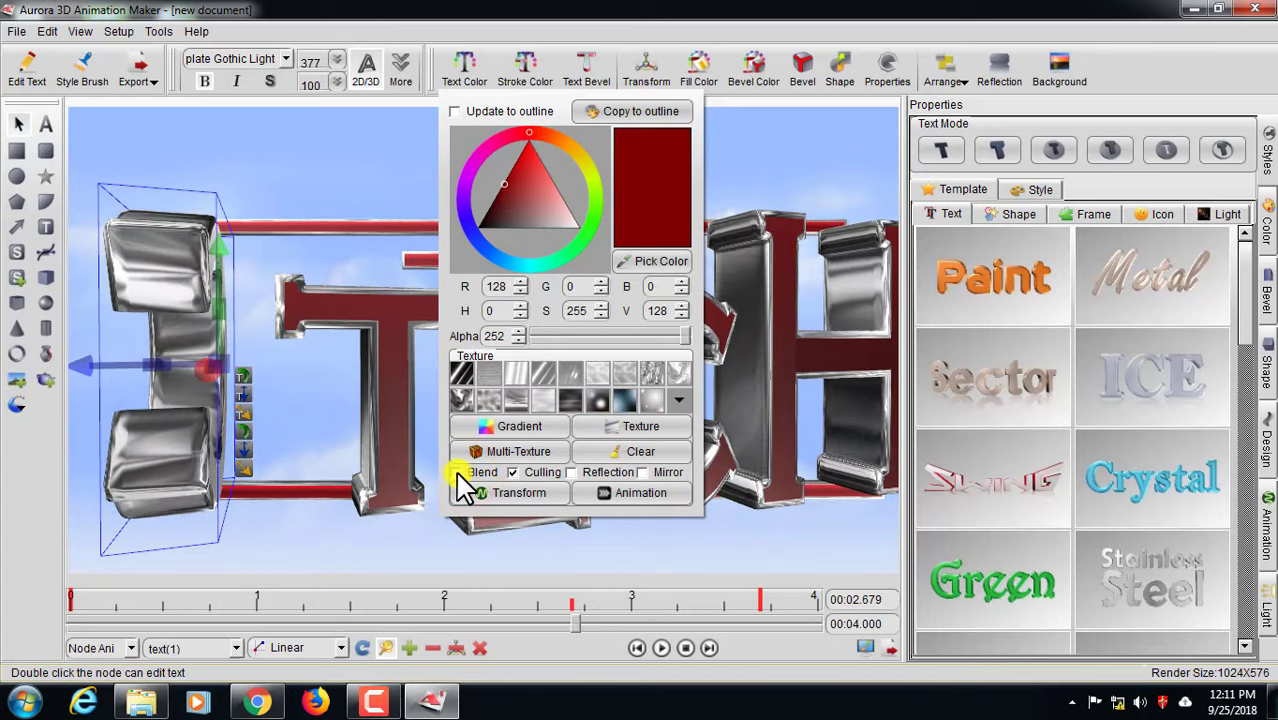
pyautogui.click(457, 473)
pyautogui.click(457, 473)
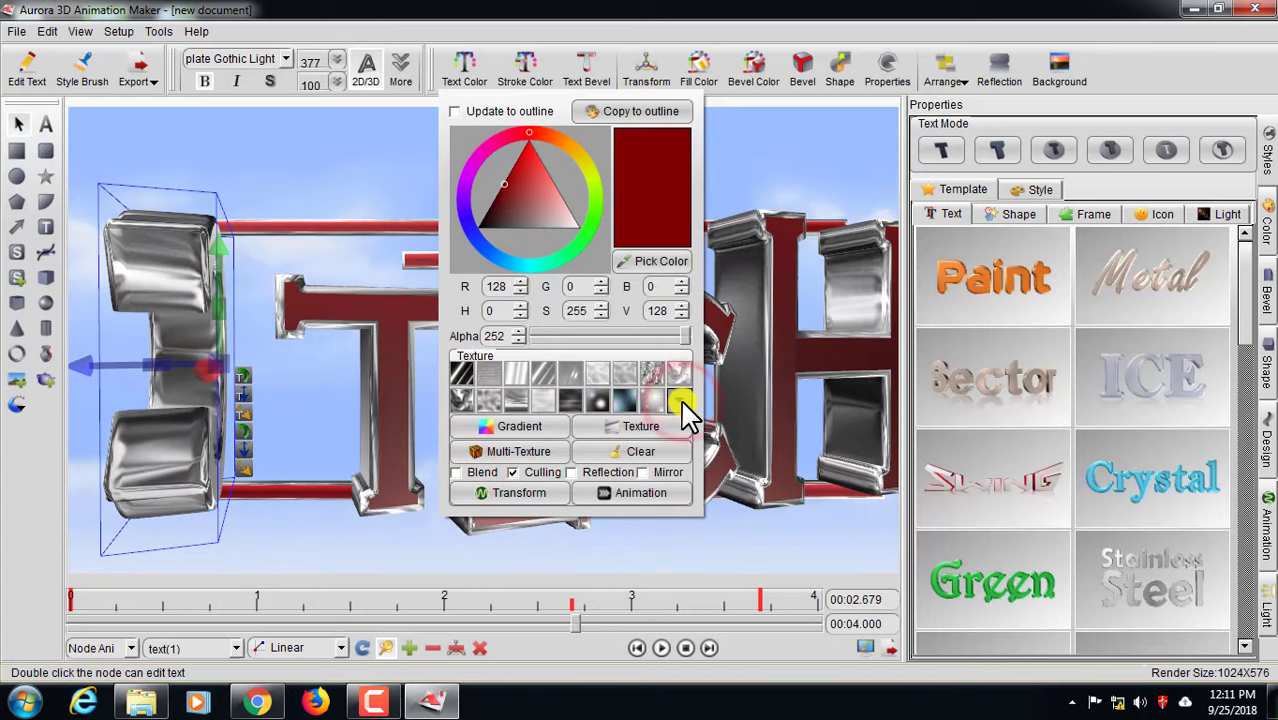
pyautogui.click(679, 402)
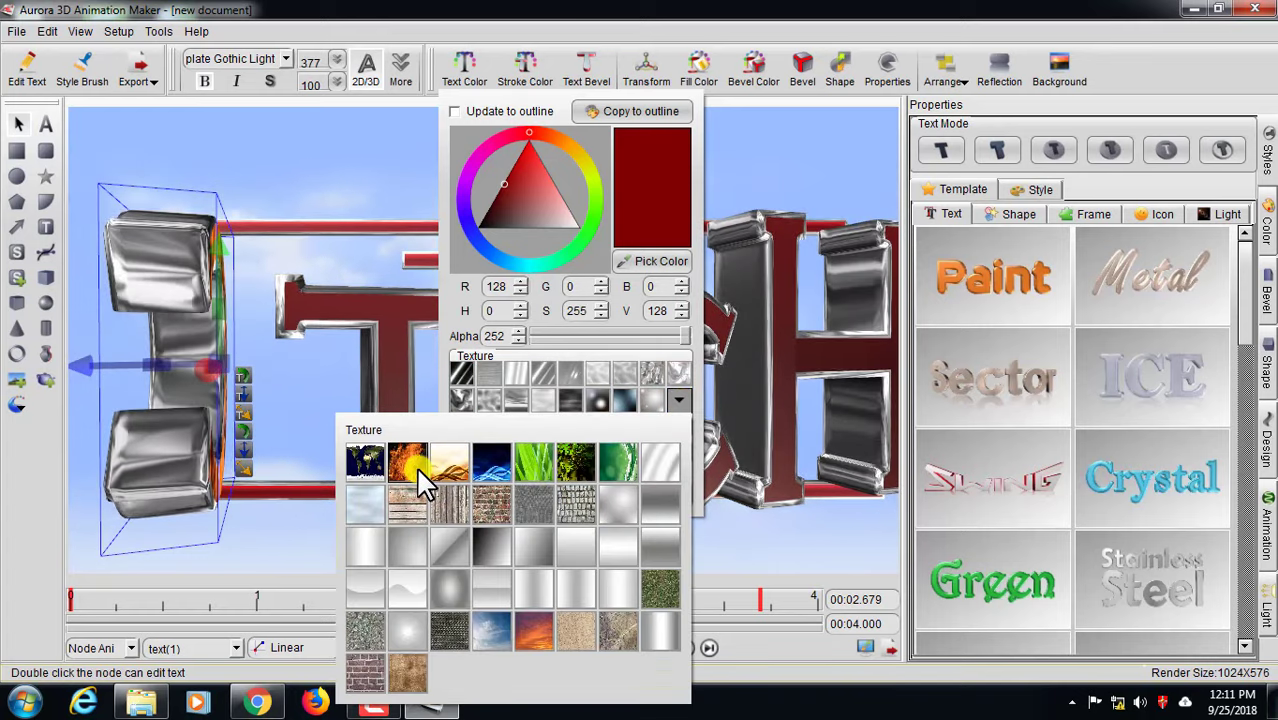
pyautogui.click(712, 552)
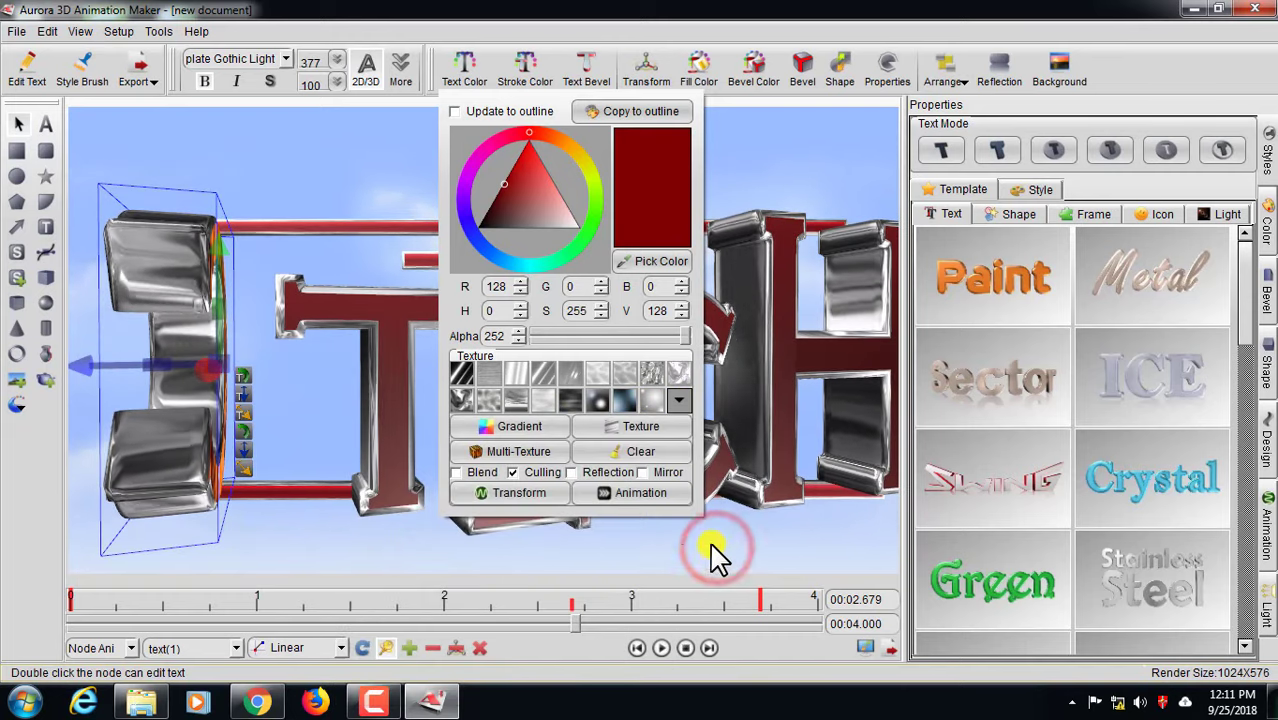
# Apply the Horizontal scale half transform to the fiery texture on the first letter C's face
pyautogui.click(519, 493)
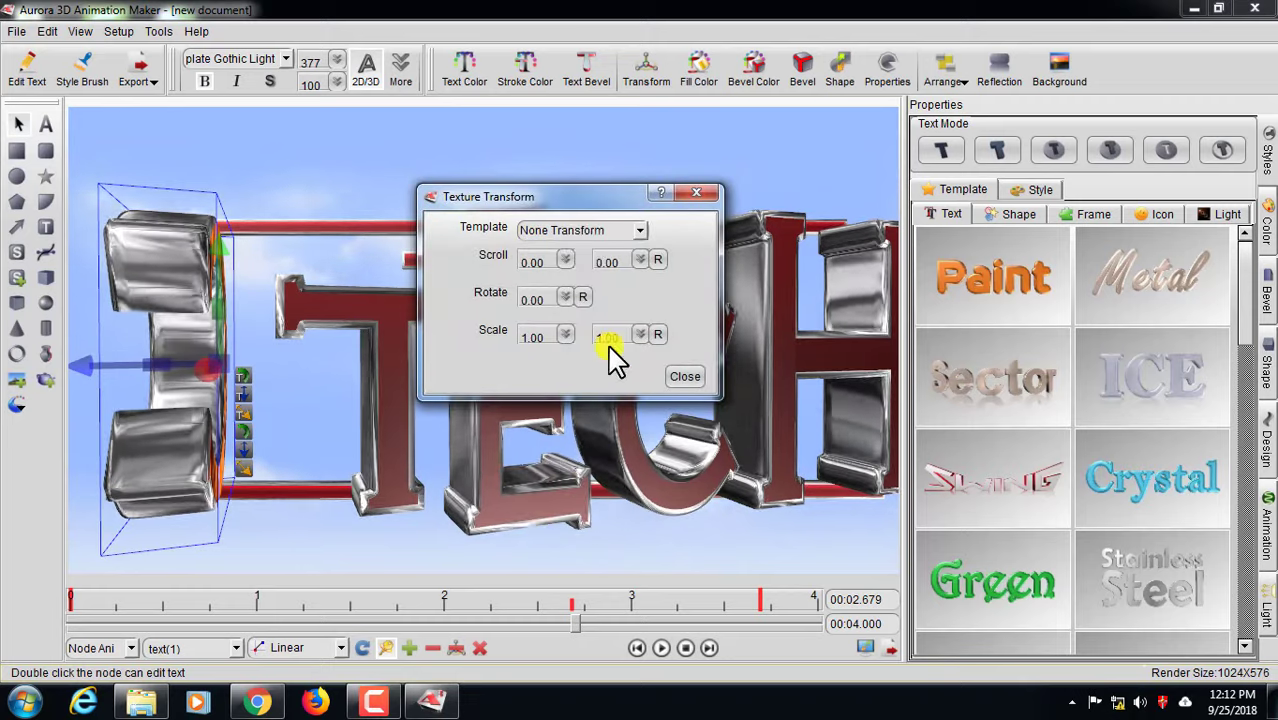
pyautogui.click(600, 231)
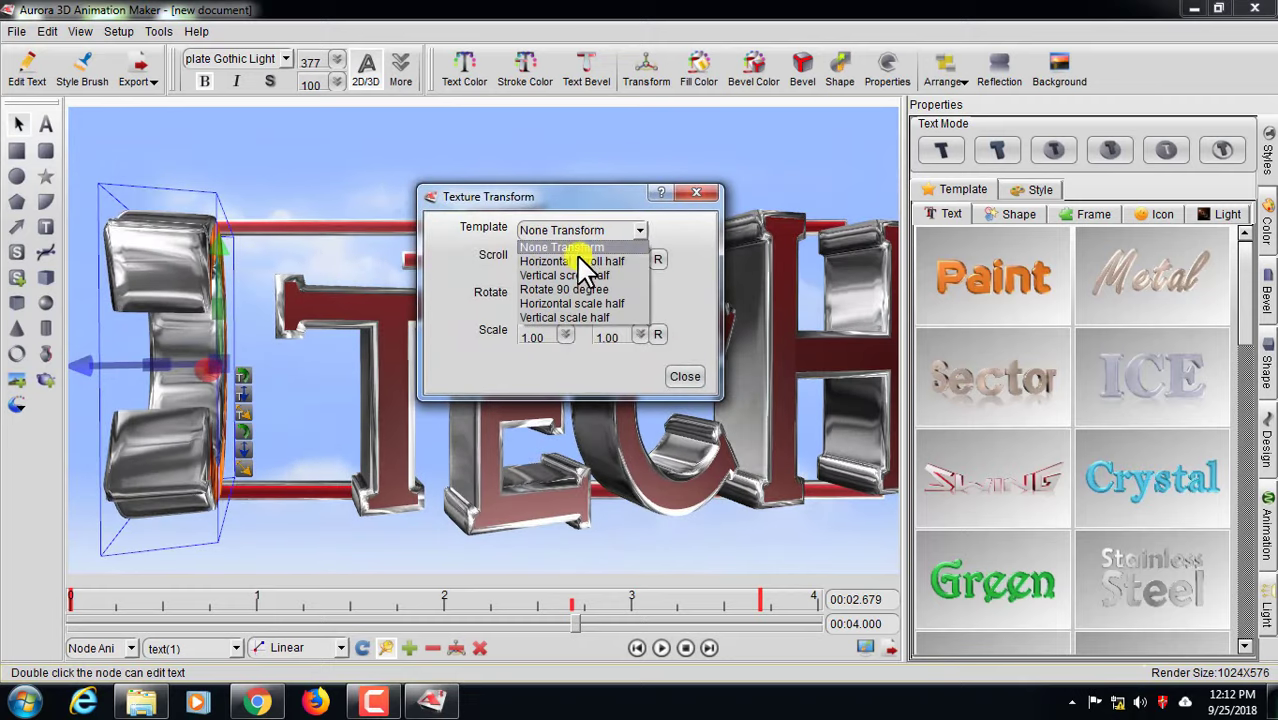
pyautogui.click(563, 304)
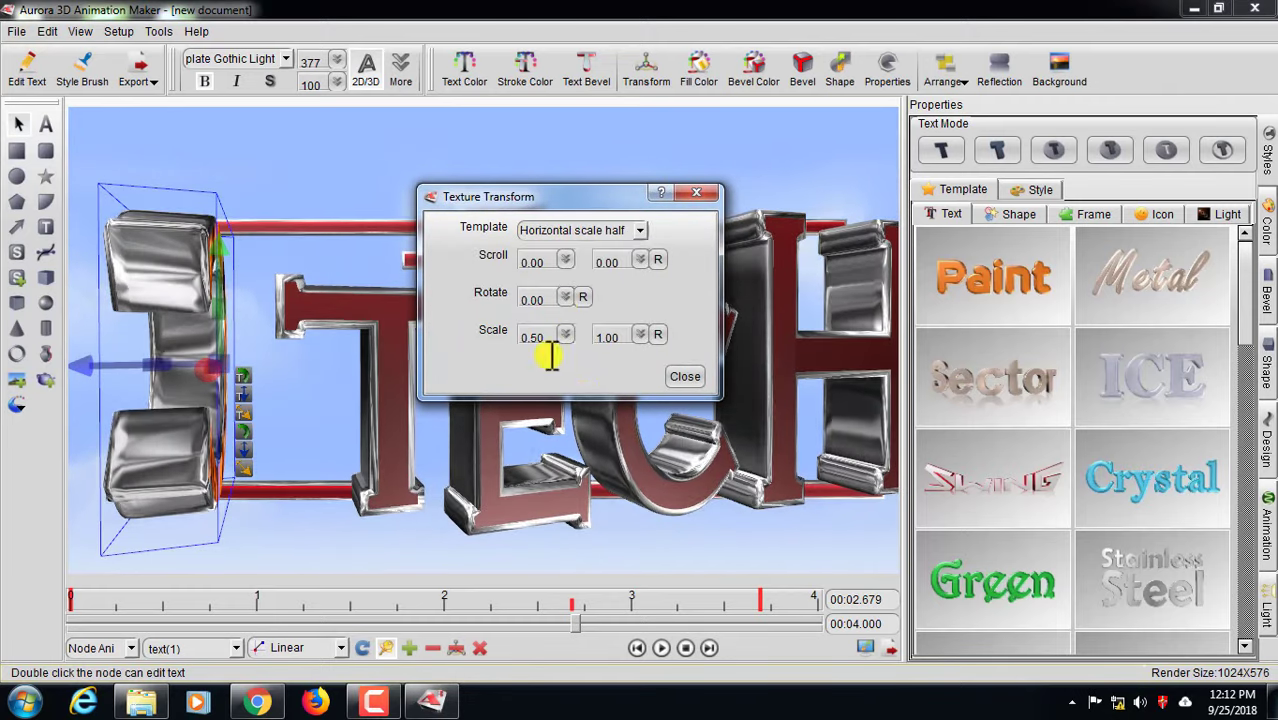
pyautogui.click(699, 196)
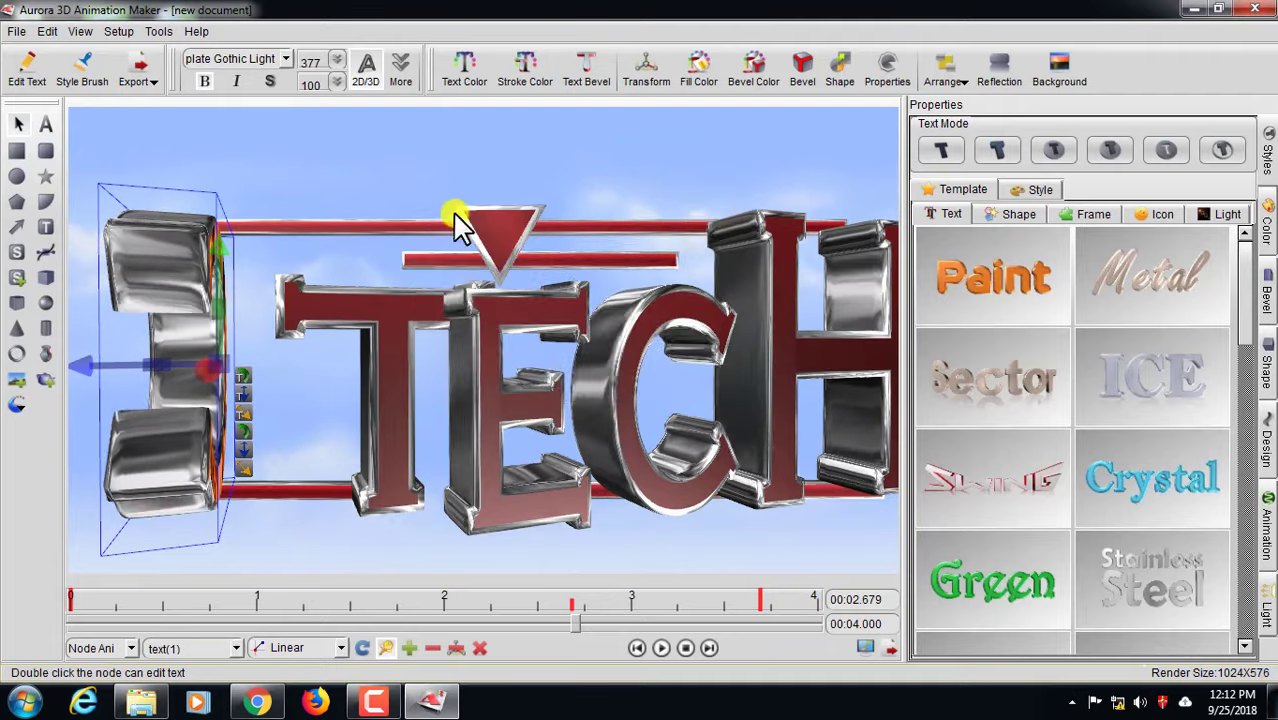
# At 3.25 seconds, apply the golden-white texture to the first letter C's stroke and look at its texture animation settings
pyautogui.moveTo(573, 625); pyautogui.dragTo(743, 623)
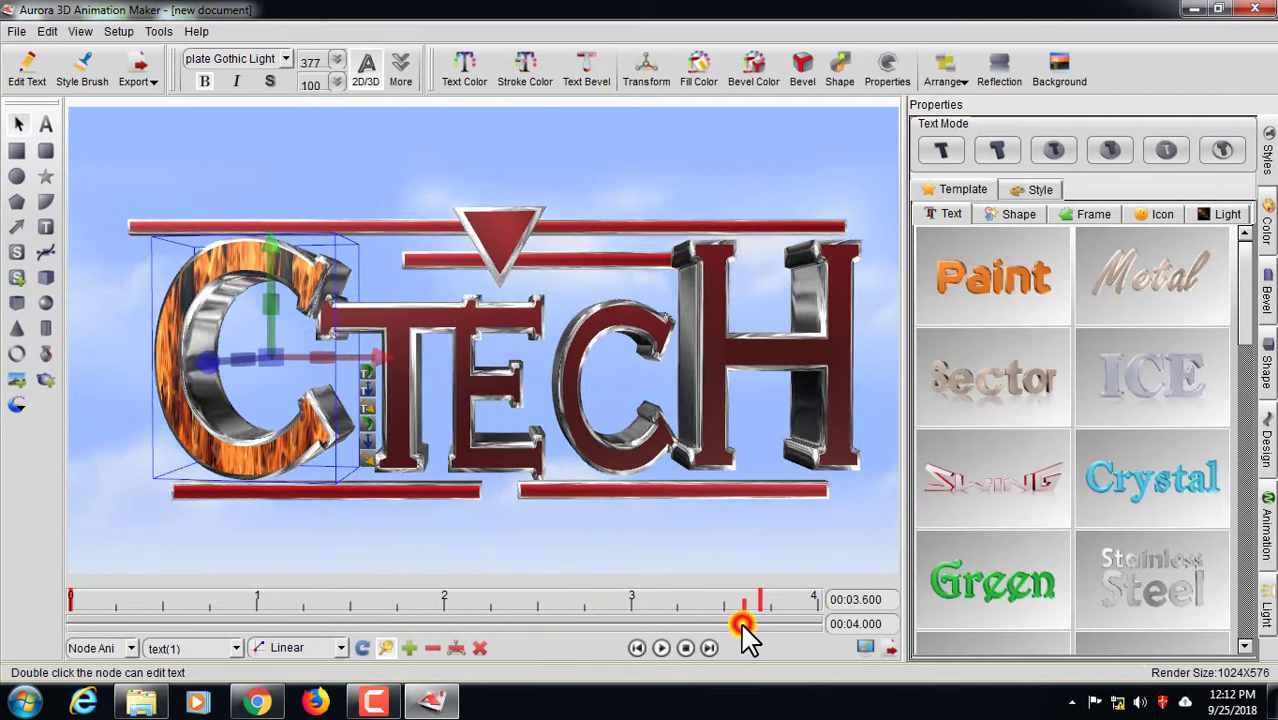
pyautogui.moveTo(743, 625); pyautogui.dragTo(680, 623)
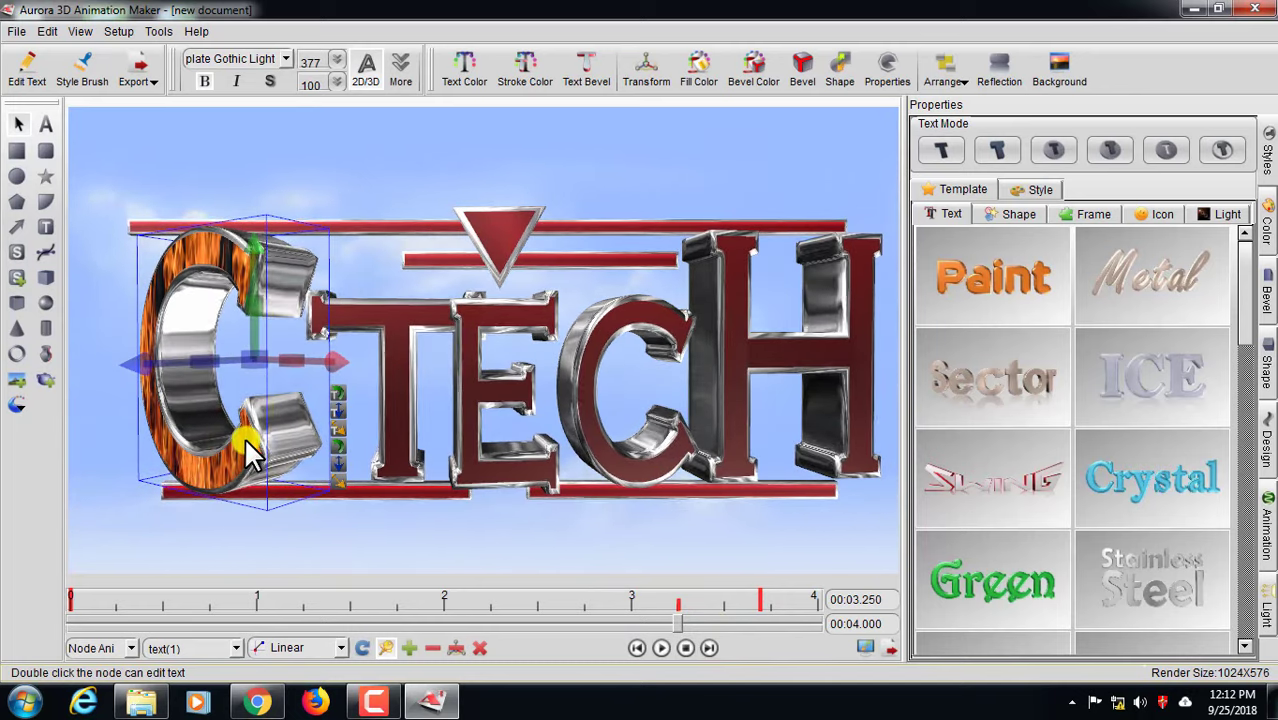
pyautogui.click(530, 80)
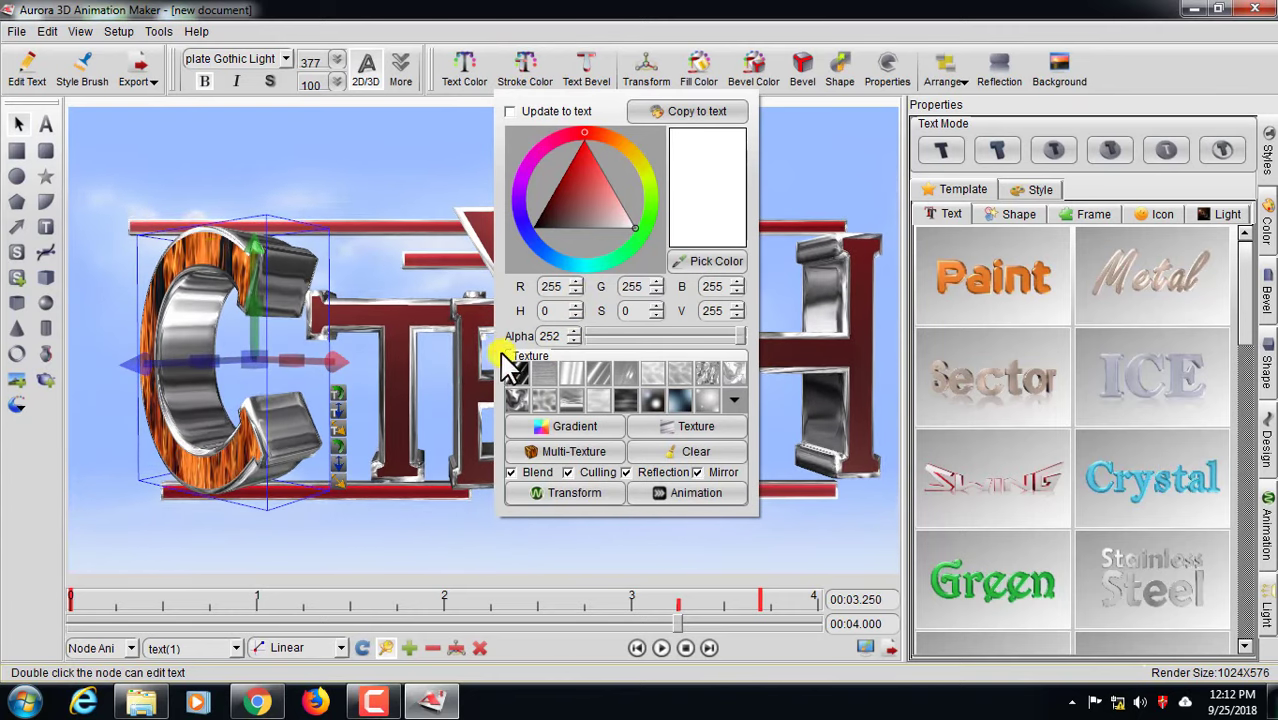
pyautogui.click(733, 405)
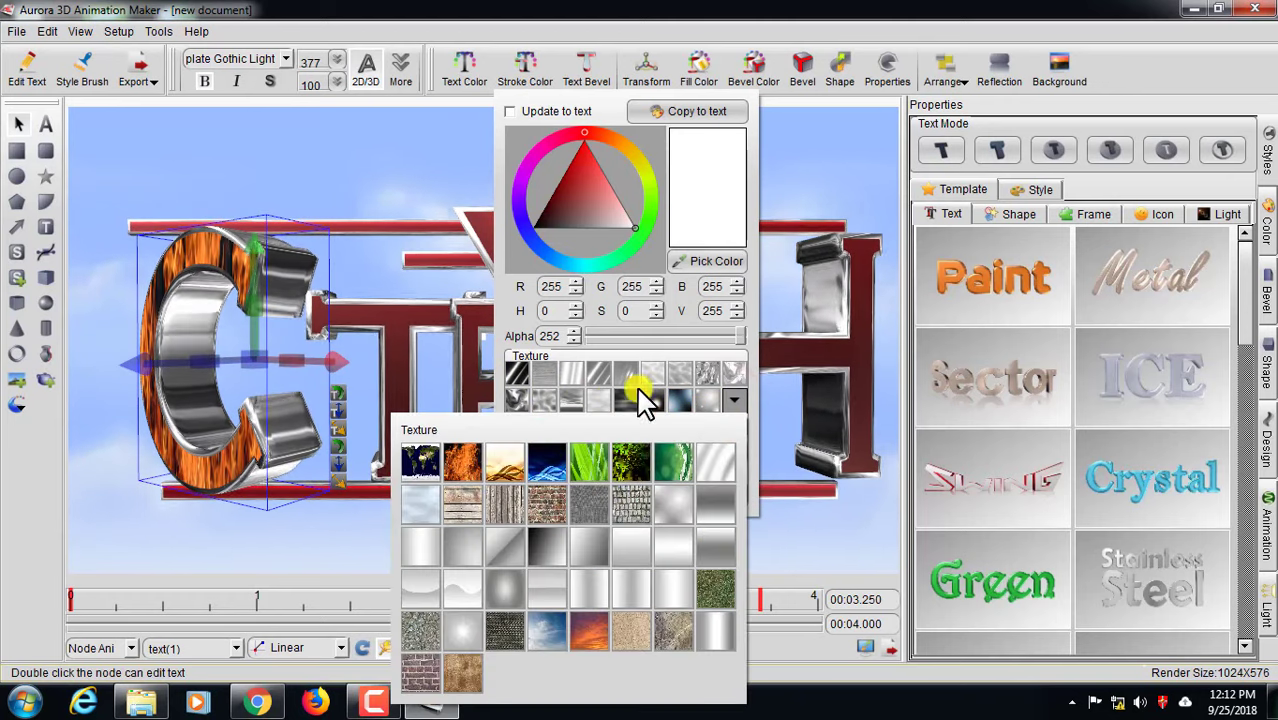
pyautogui.click(508, 486)
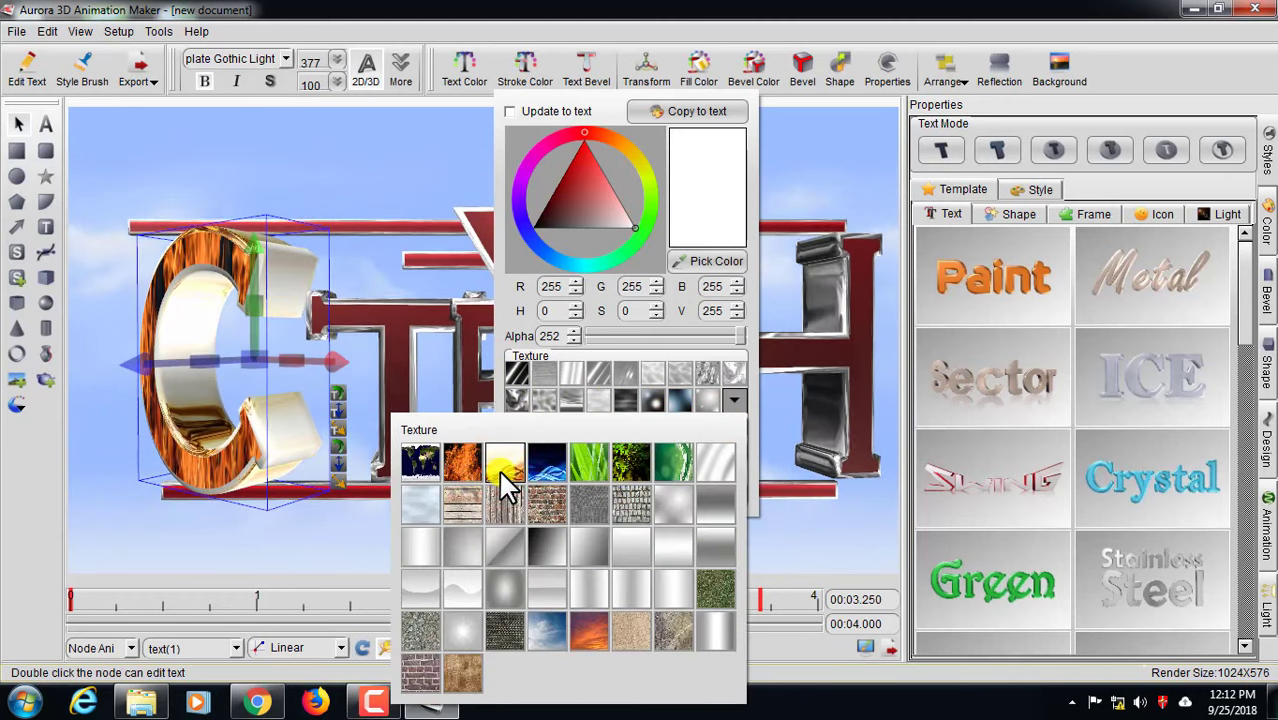
pyautogui.click(355, 528)
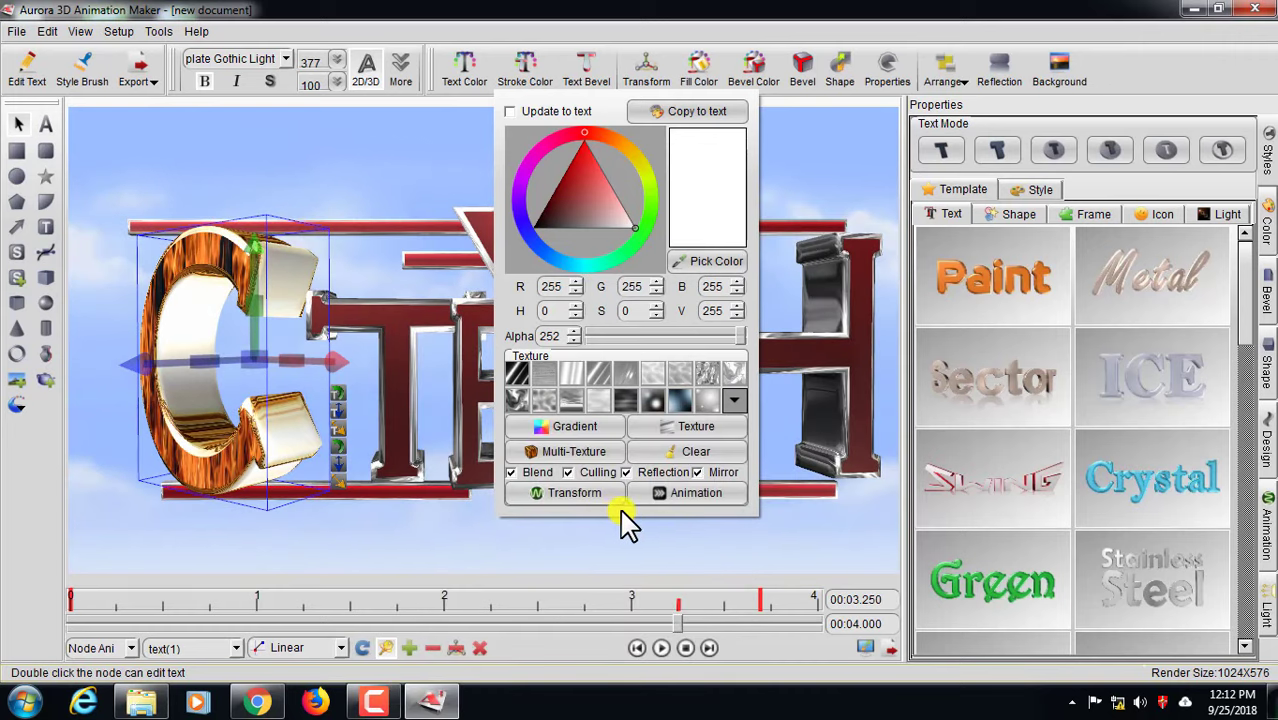
pyautogui.click(735, 494)
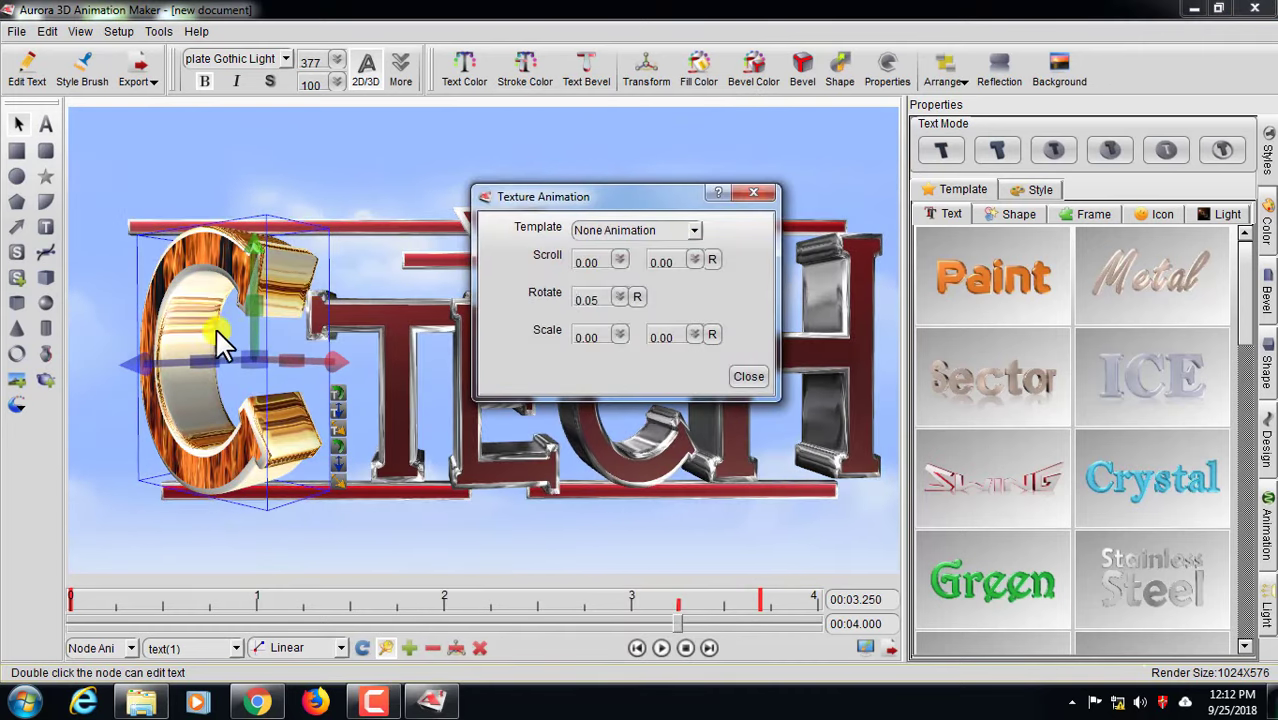
pyautogui.click(756, 193)
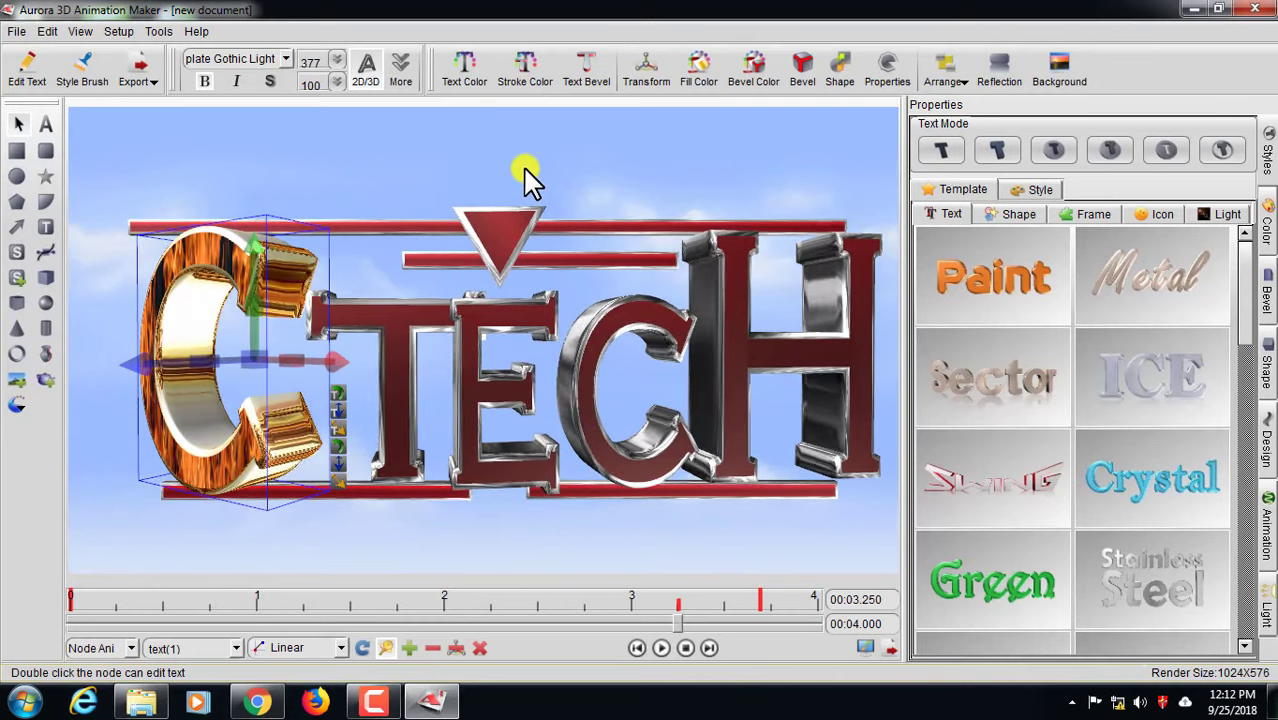
# Deselect the letter, replay the animation to check the textured C, and pause it at about 2.68 seconds
pyautogui.click(523, 177)
pyautogui.click(663, 647)
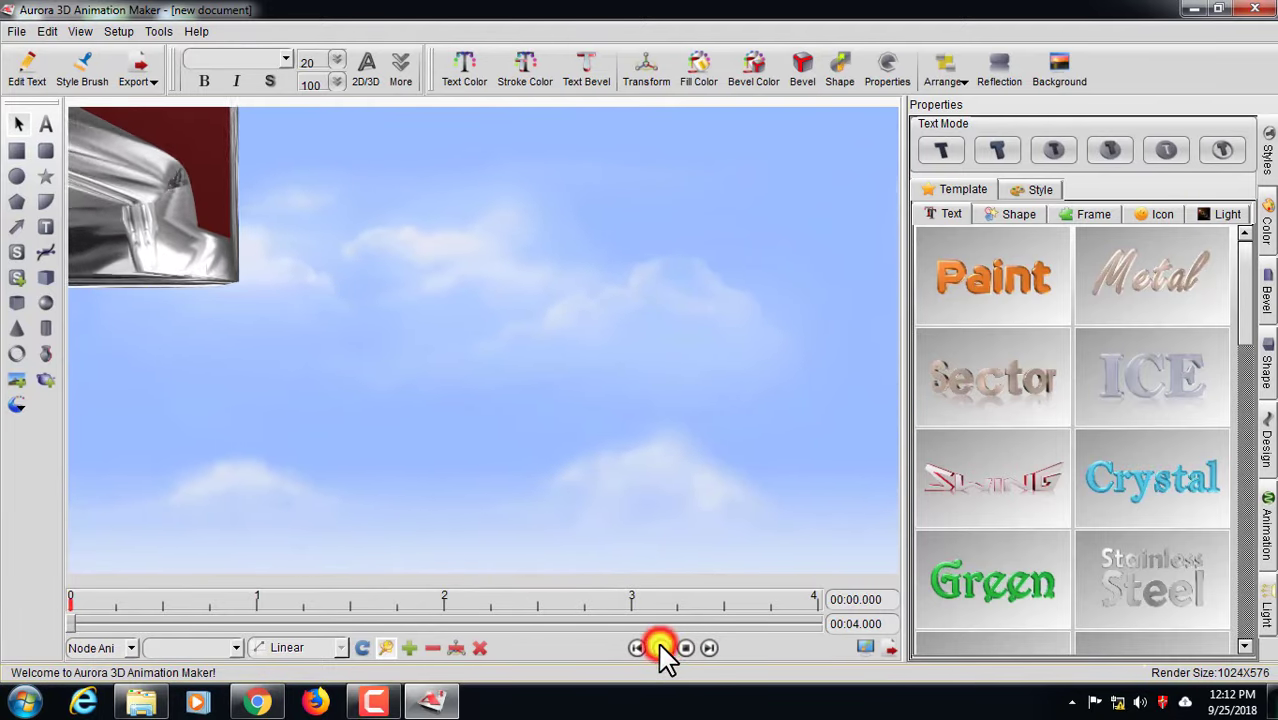
pyautogui.click(663, 648)
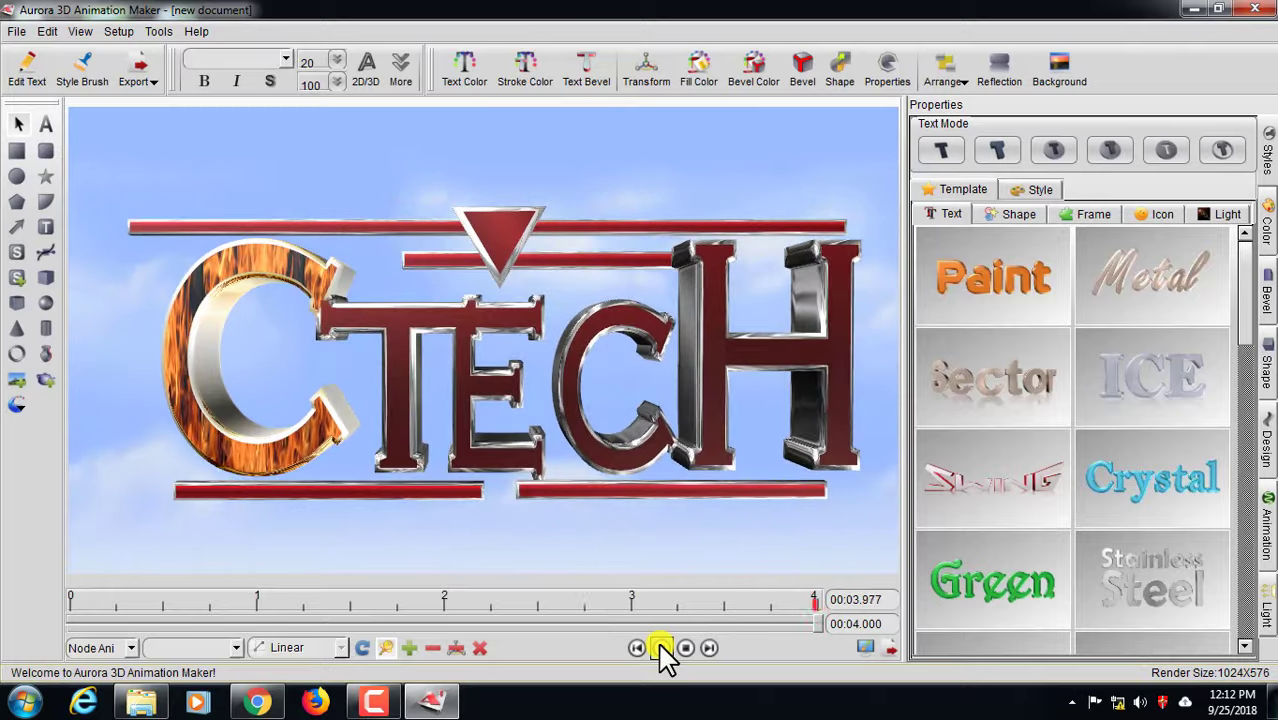
pyautogui.click(663, 648)
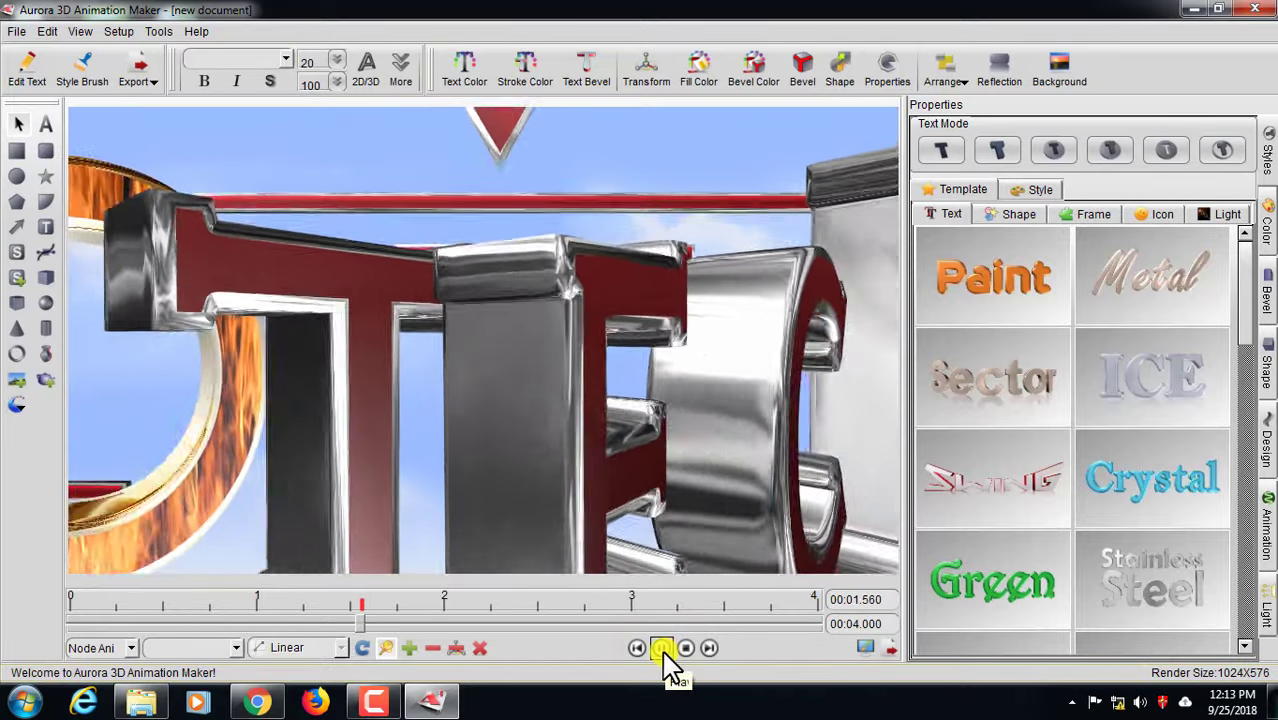
pyautogui.click(663, 648)
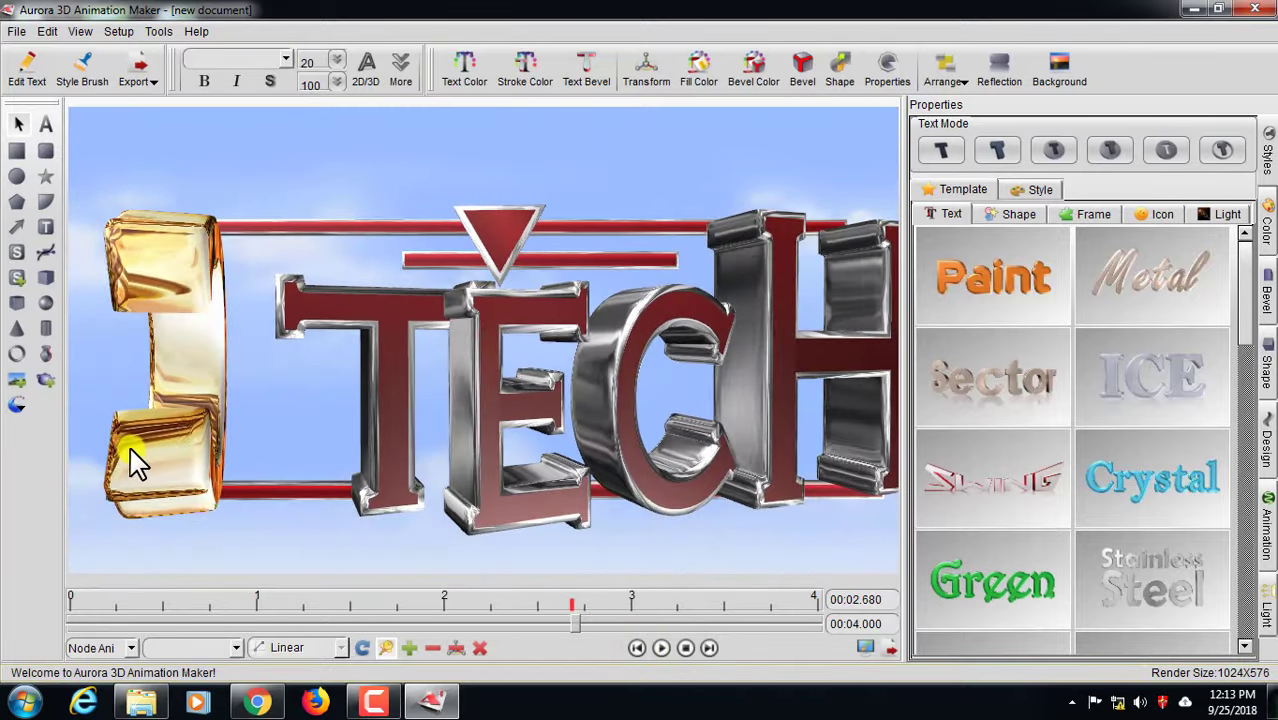
# Set the playhead to 2.9 seconds and apply the fiery orange texture to the letter T's face without Blend
pyautogui.click(137, 463)
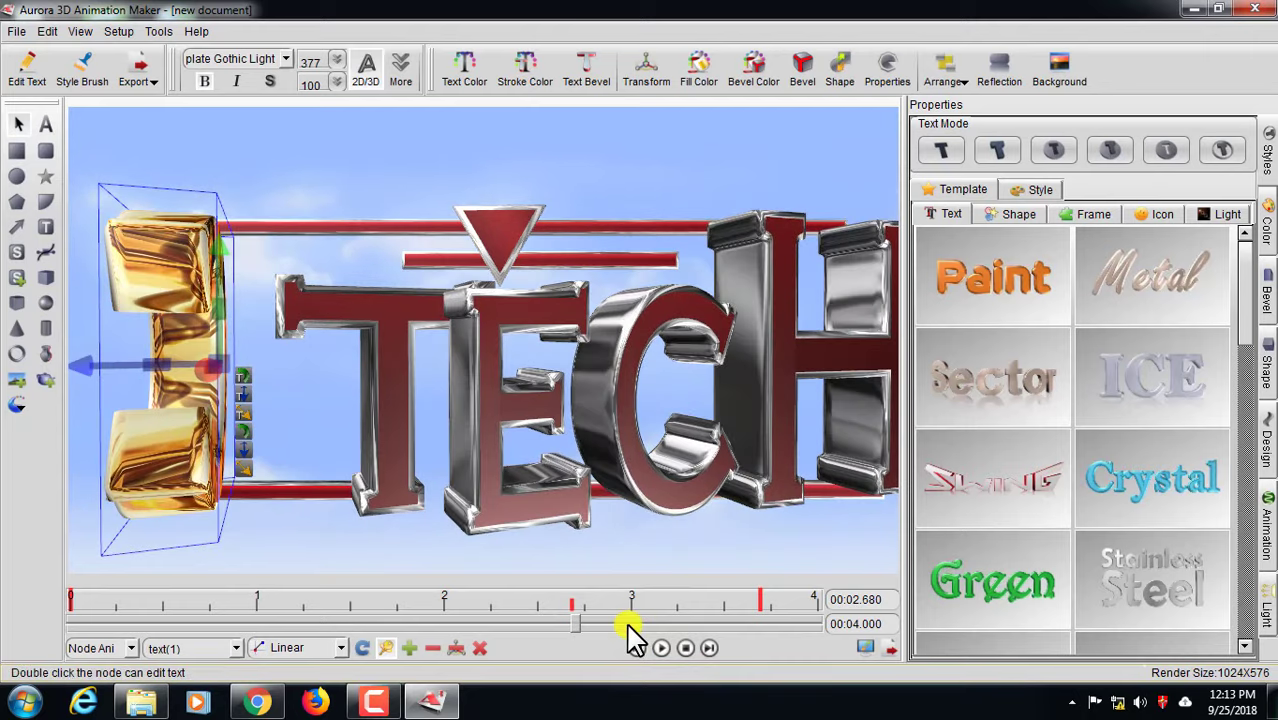
pyautogui.moveTo(579, 614); pyautogui.dragTo(614, 610)
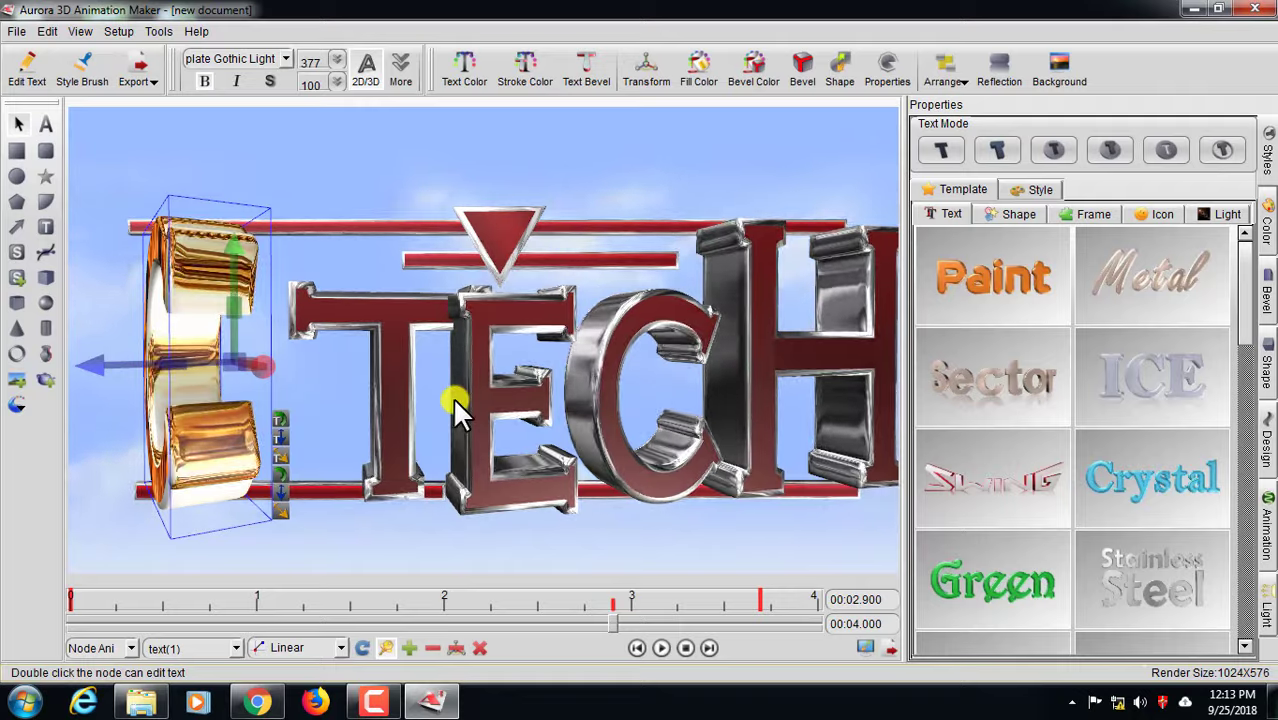
pyautogui.rightClick(202, 418)
pyautogui.click(200, 420)
pyautogui.click(350, 290)
pyautogui.click(470, 68)
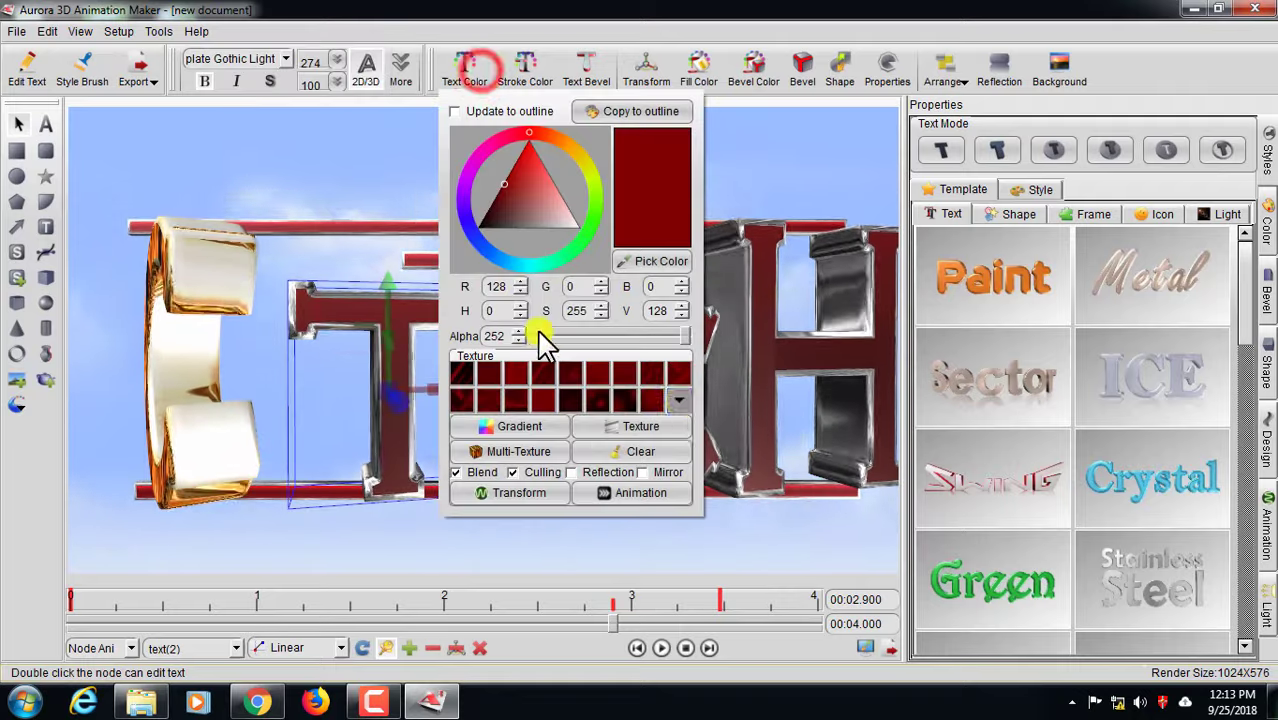
pyautogui.click(678, 400)
pyautogui.click(727, 534)
# Apply the golden-white texture to the letter T's stroke
pyautogui.click(525, 68)
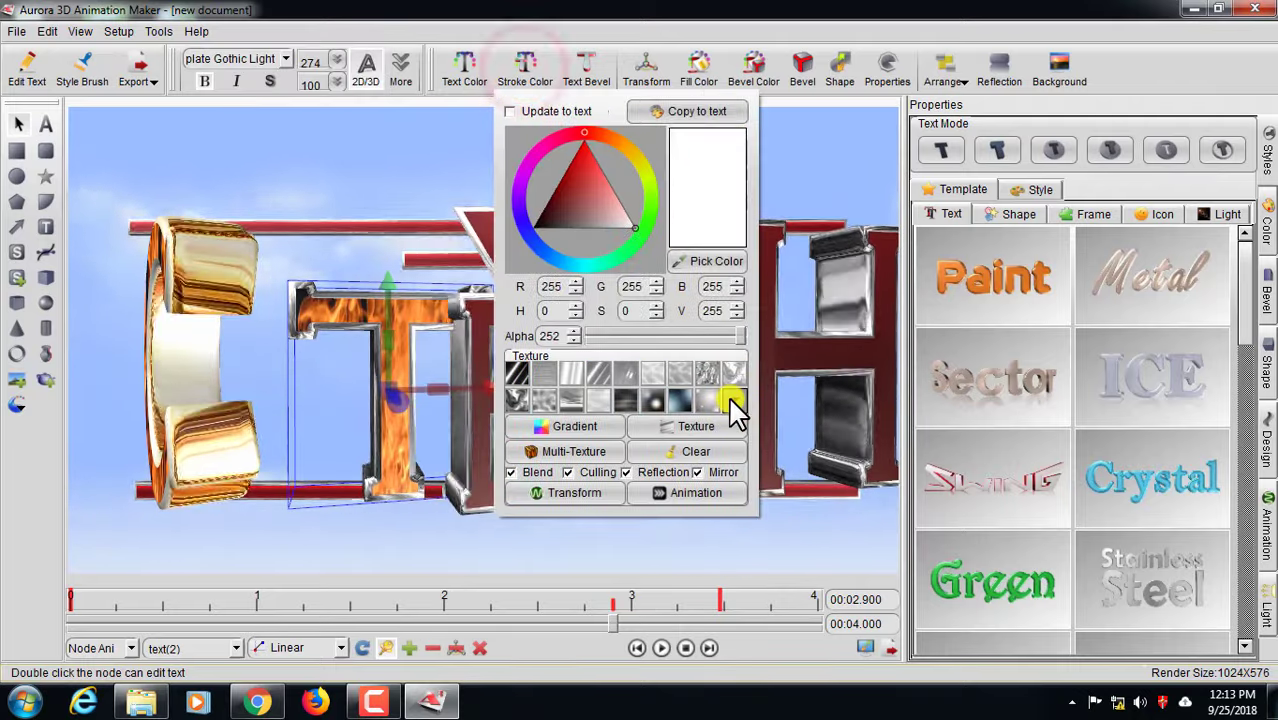
pyautogui.click(733, 400)
pyautogui.click(713, 422)
# Turn off Blend in the letter E's text color settings and apply the fiery orange texture to its face
pyautogui.click(527, 72)
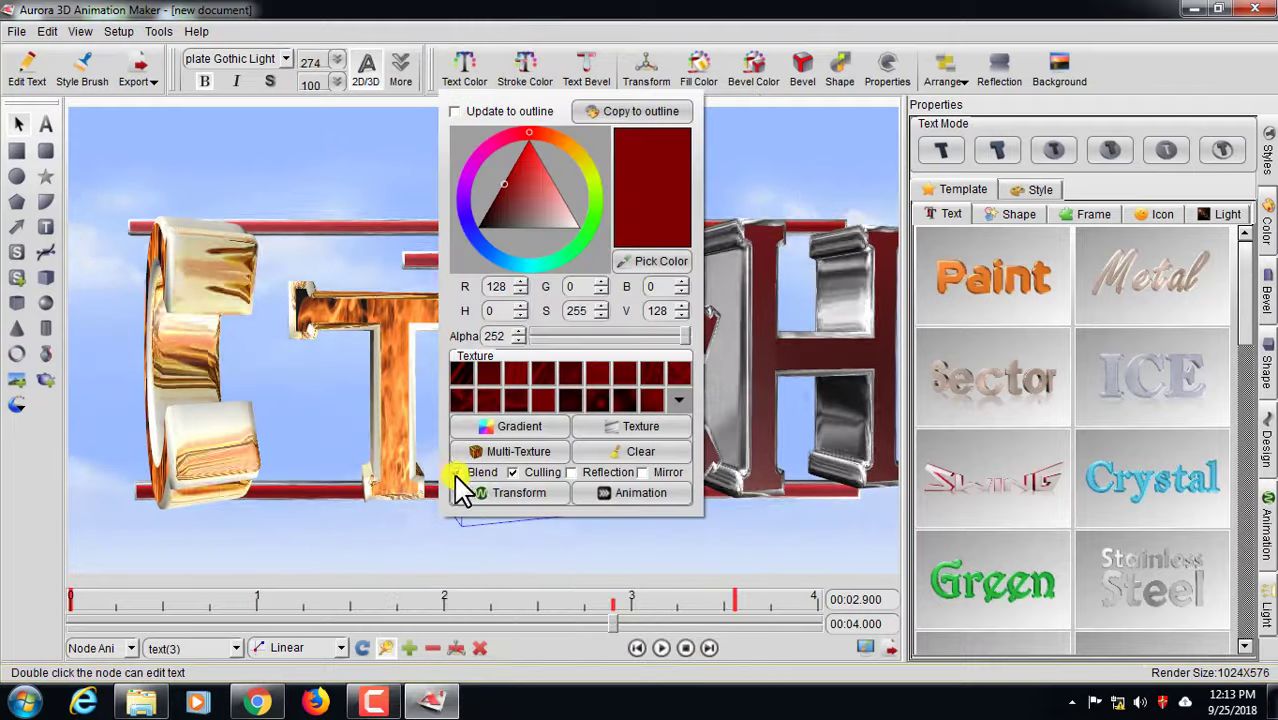
pyautogui.click(678, 400)
pyautogui.click(768, 547)
# Reselect the letter E and apply the golden-white texture to its stroke
pyautogui.click(527, 82)
pyautogui.click(736, 408)
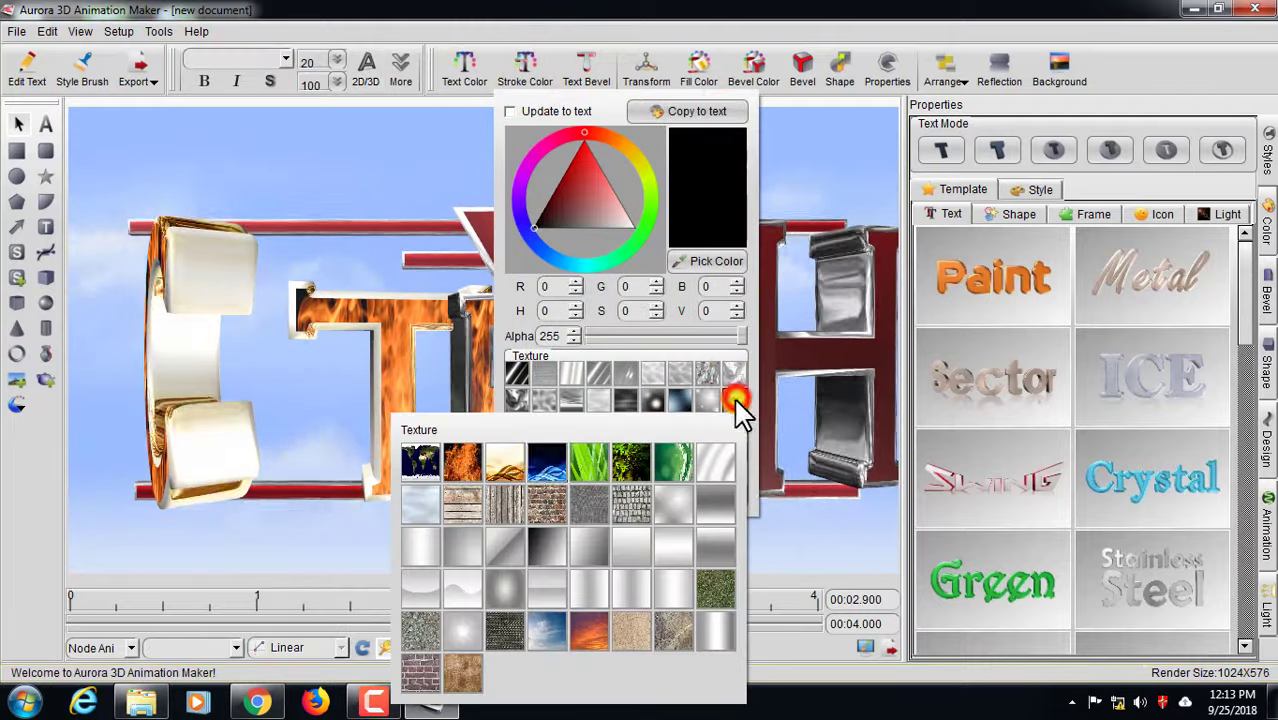
pyautogui.click(357, 562)
pyautogui.click(631, 448)
pyautogui.click(515, 380)
pyautogui.click(526, 68)
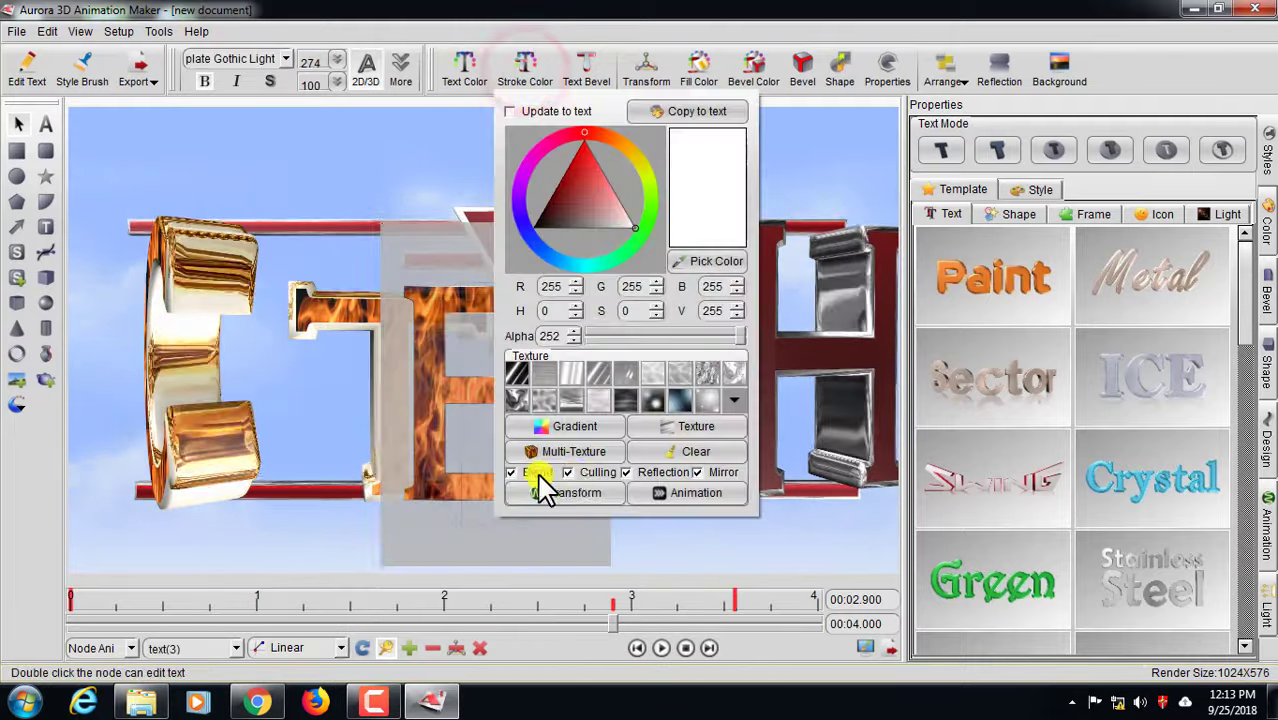
pyautogui.click(736, 412)
pyautogui.click(519, 465)
# Apply the fiery orange texture without Blend to the second letter C's face and the golden-white texture to its stroke
pyautogui.click(631, 423)
pyautogui.click(631, 423)
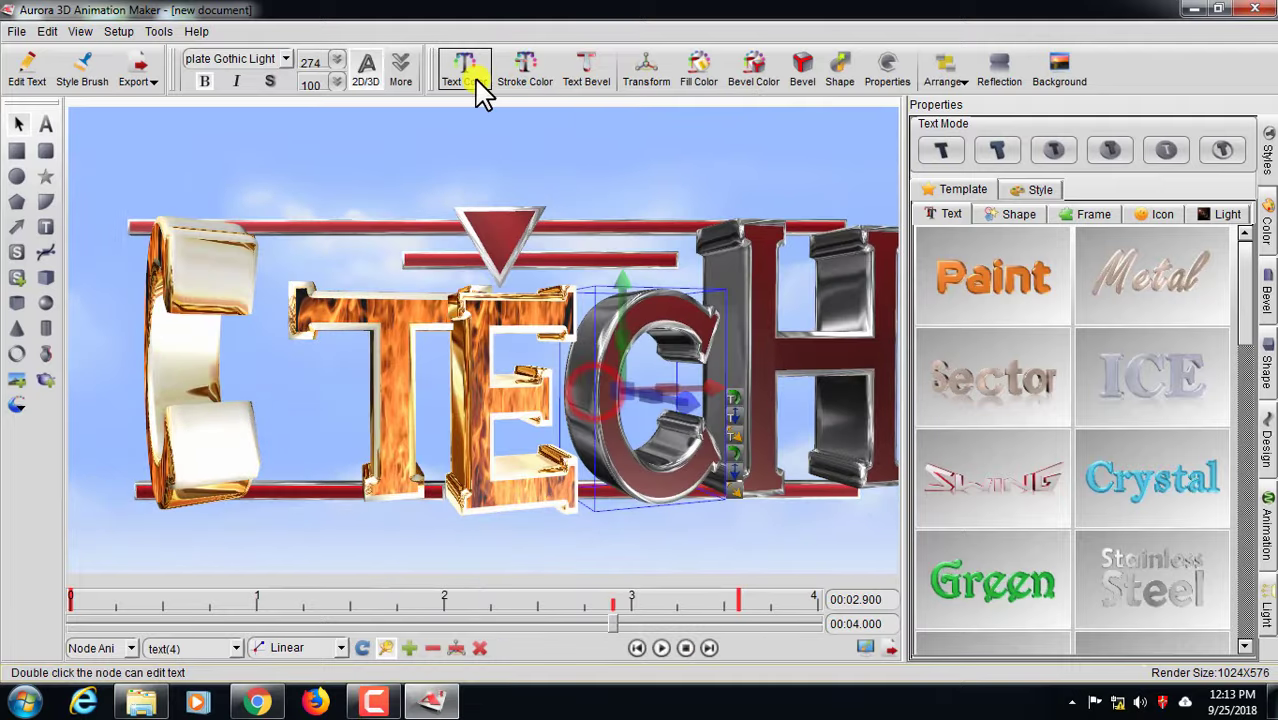
pyautogui.click(465, 68)
pyautogui.click(693, 397)
pyautogui.click(470, 462)
pyautogui.click(676, 402)
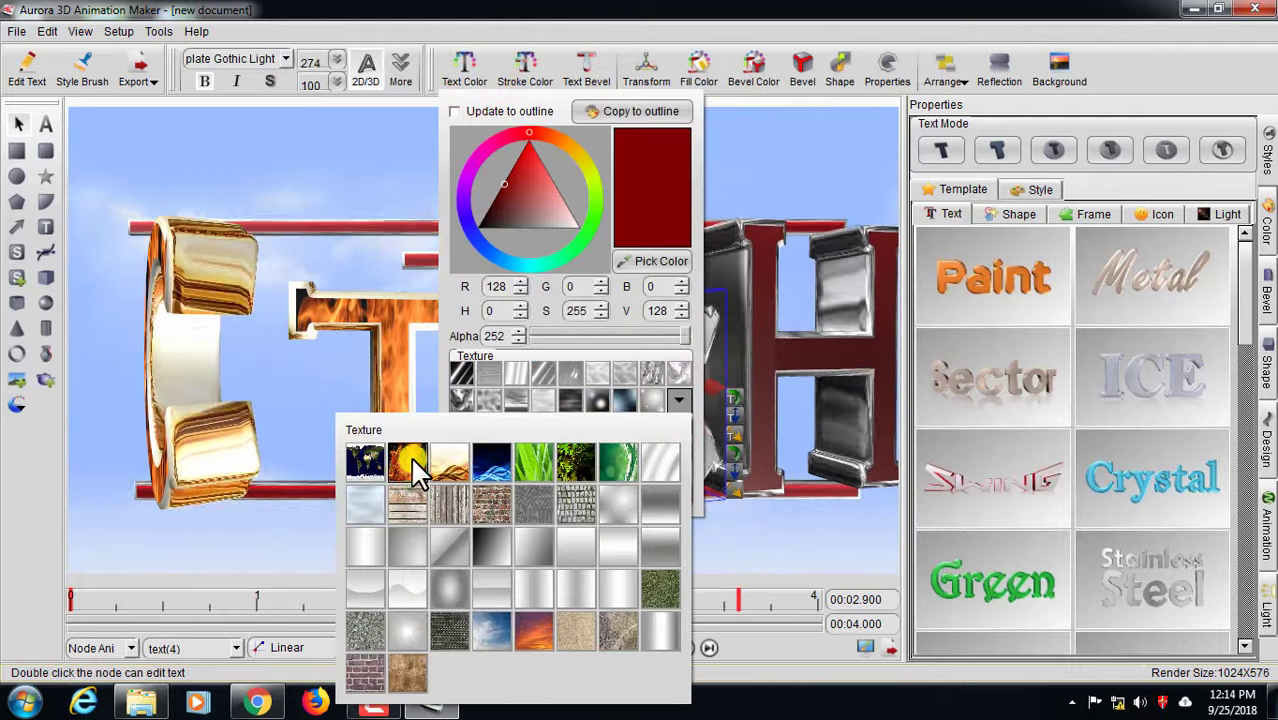
pyautogui.click(414, 463)
pyautogui.click(736, 180)
pyautogui.click(525, 68)
pyautogui.click(734, 400)
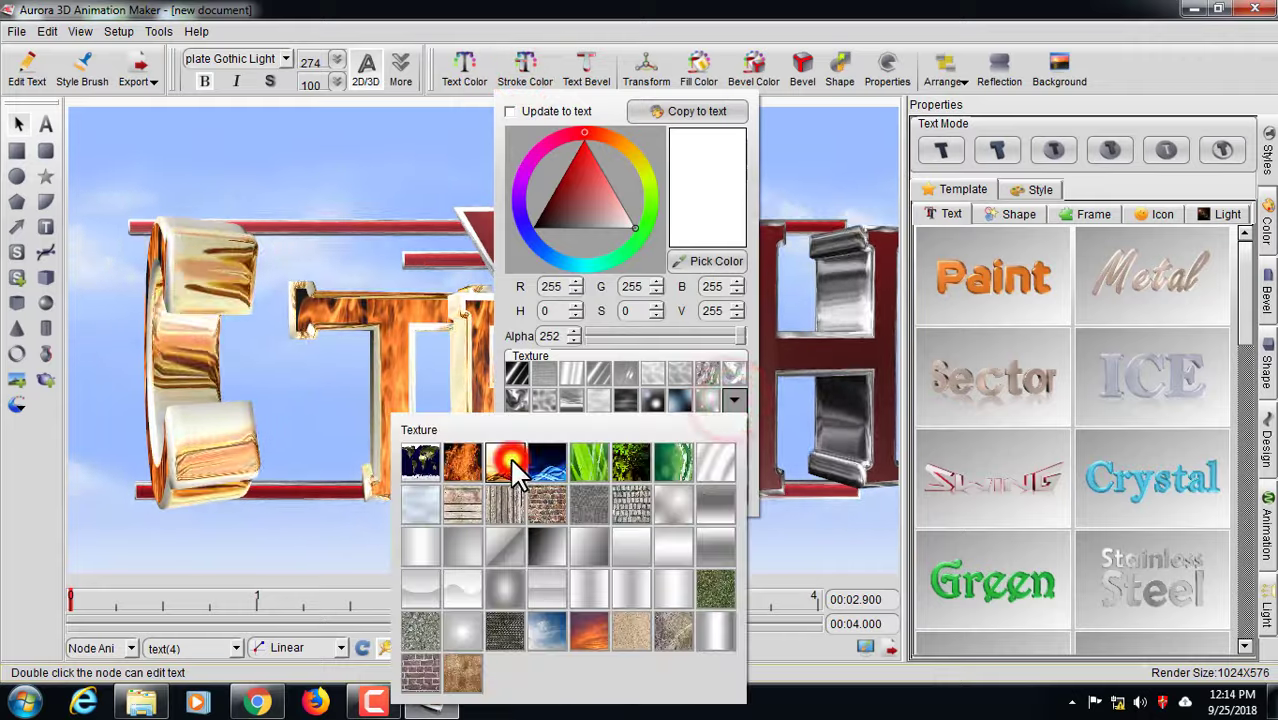
# At 3 seconds, apply the fiery orange texture without Blend to the letter H's face and the golden-white texture to its stroke
pyautogui.click(622, 634)
pyautogui.click(483, 80)
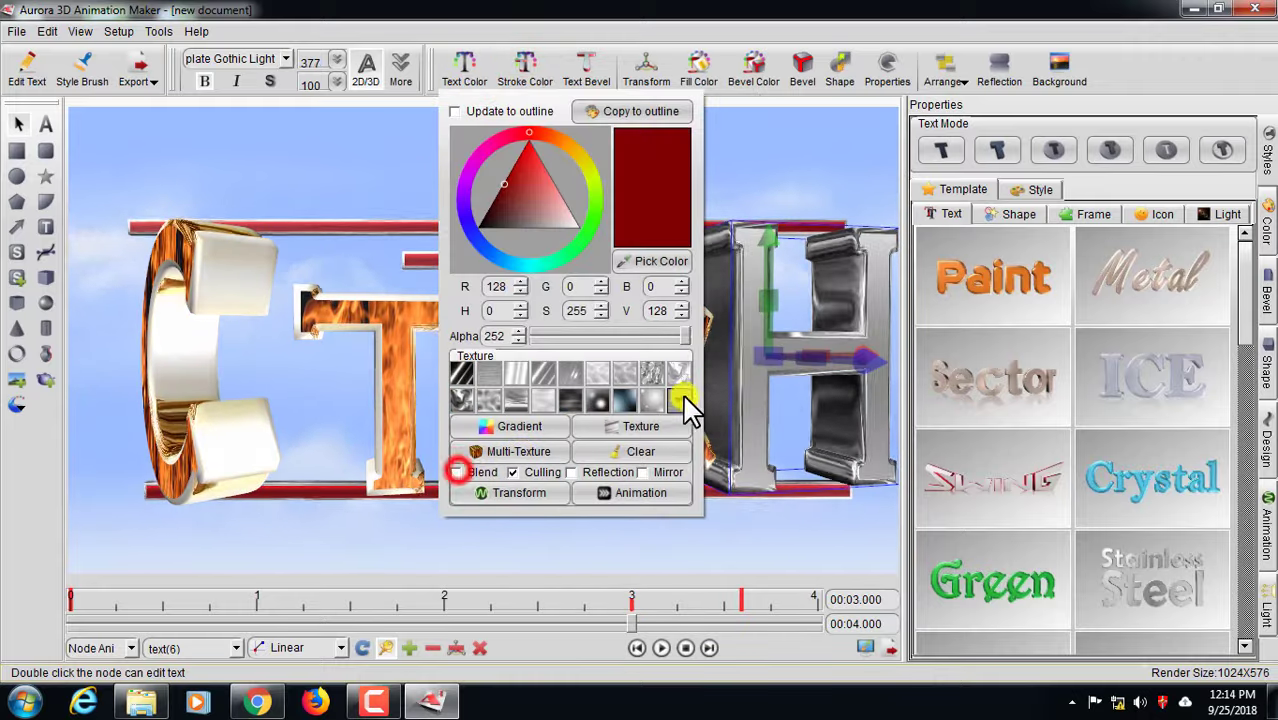
pyautogui.click(686, 405)
pyautogui.click(410, 478)
pyautogui.click(728, 275)
pyautogui.click(525, 68)
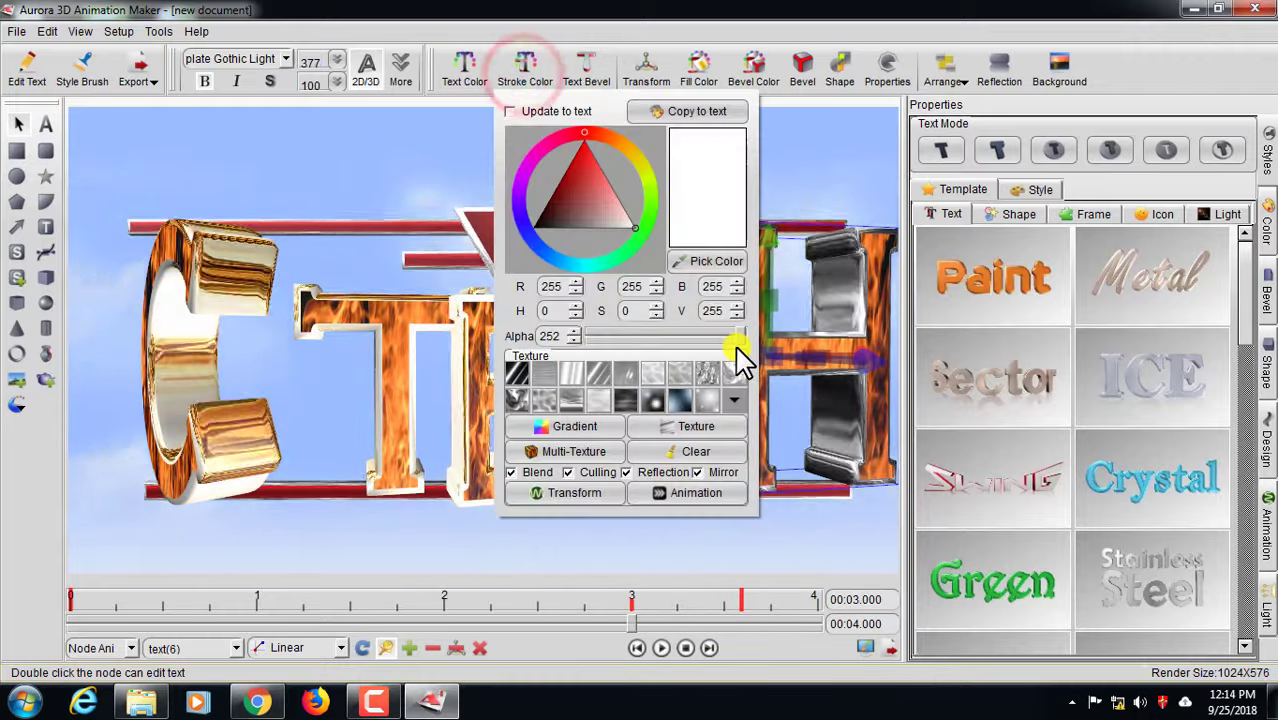
pyautogui.click(734, 400)
pyautogui.click(505, 480)
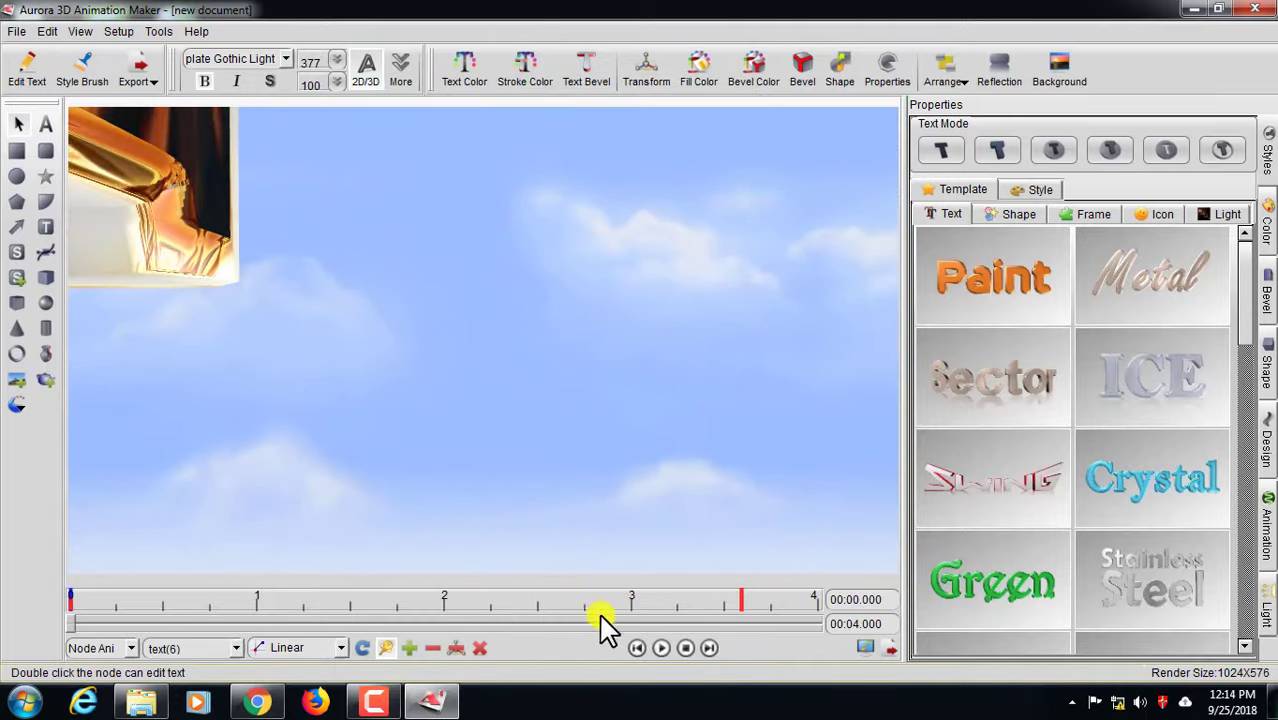
# Play the fully textured CTECH animation from the start and pause it at about 2.6 seconds
pyautogui.click(662, 649)
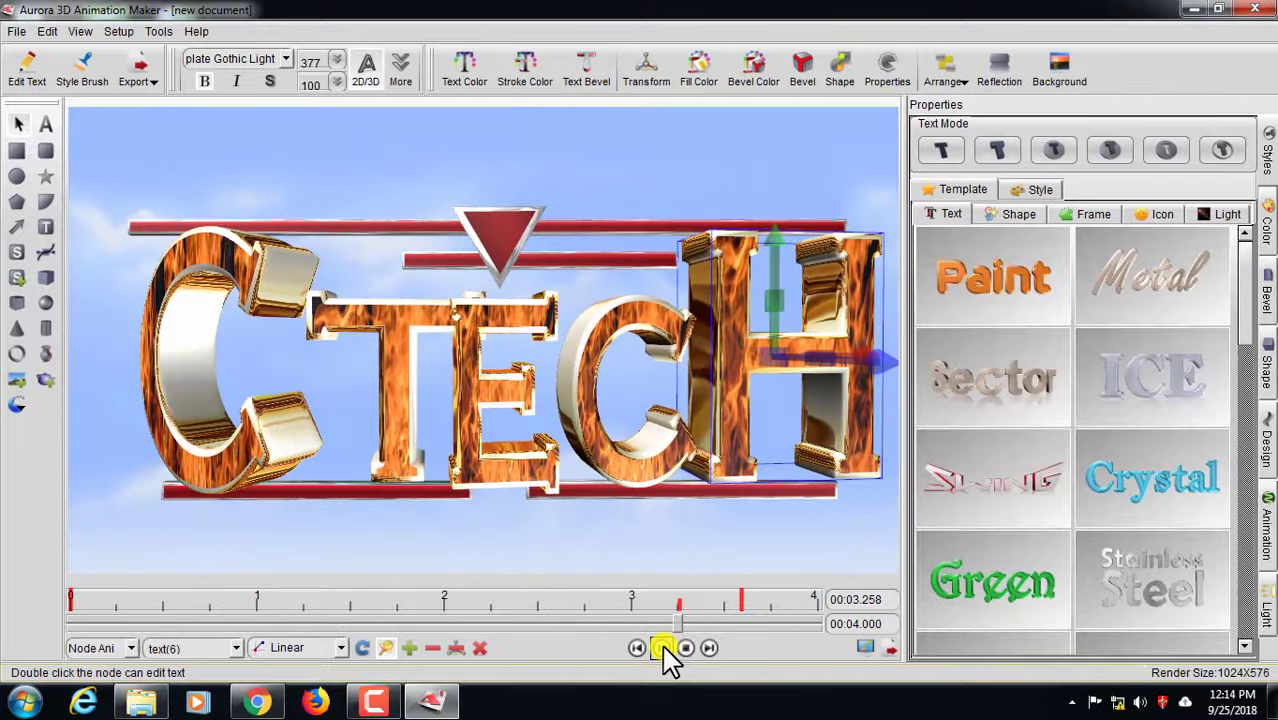
pyautogui.click(662, 649)
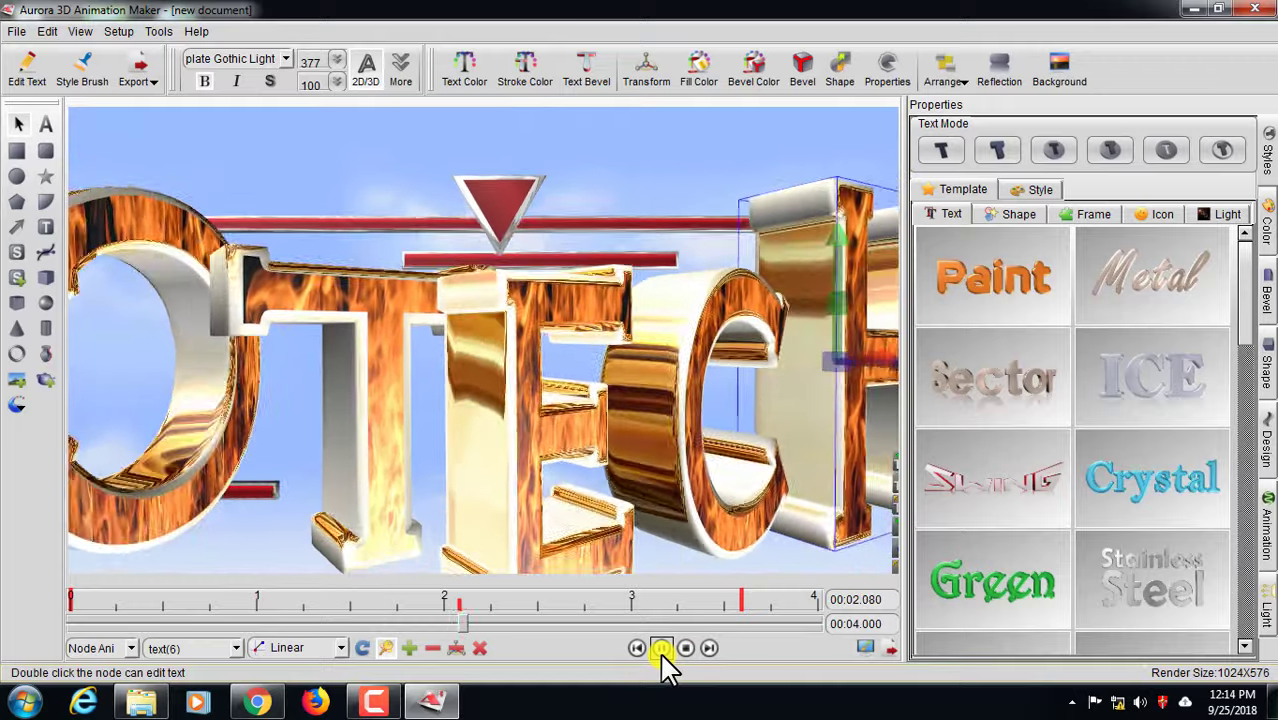
pyautogui.click(662, 649)
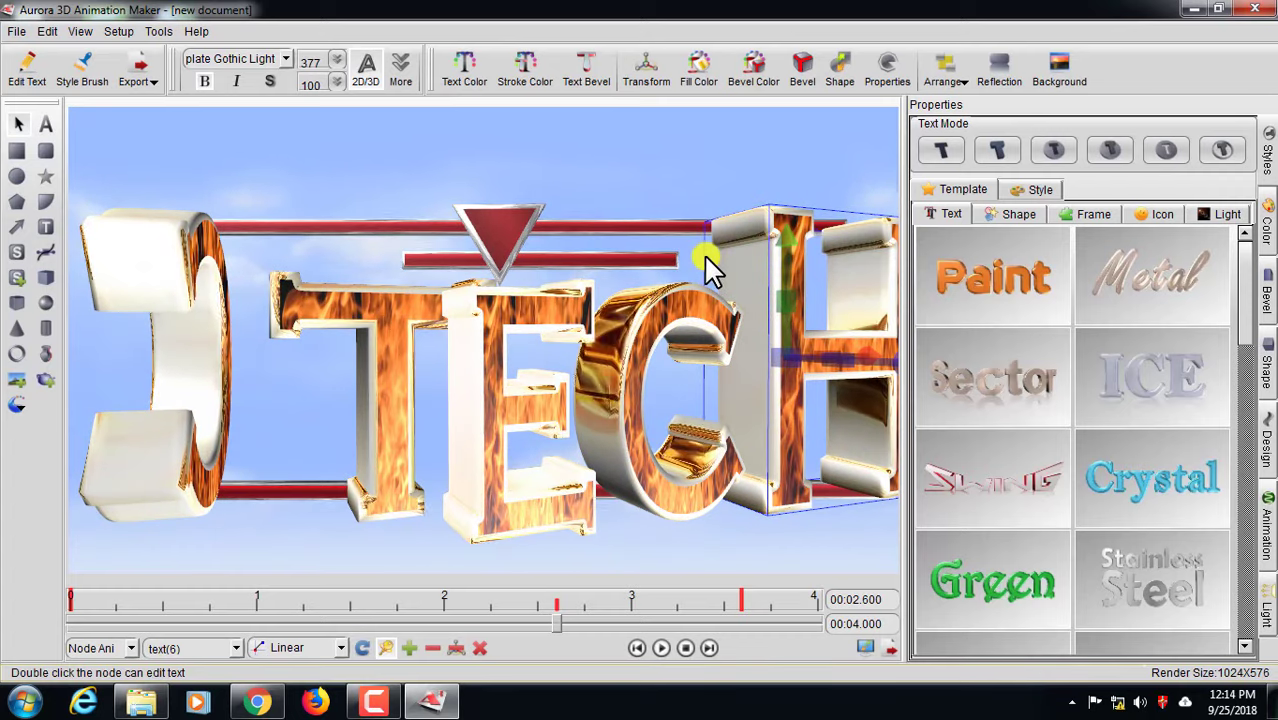
# Save the animation project in the Documents library under the file name 01
pyautogui.click(17, 31)
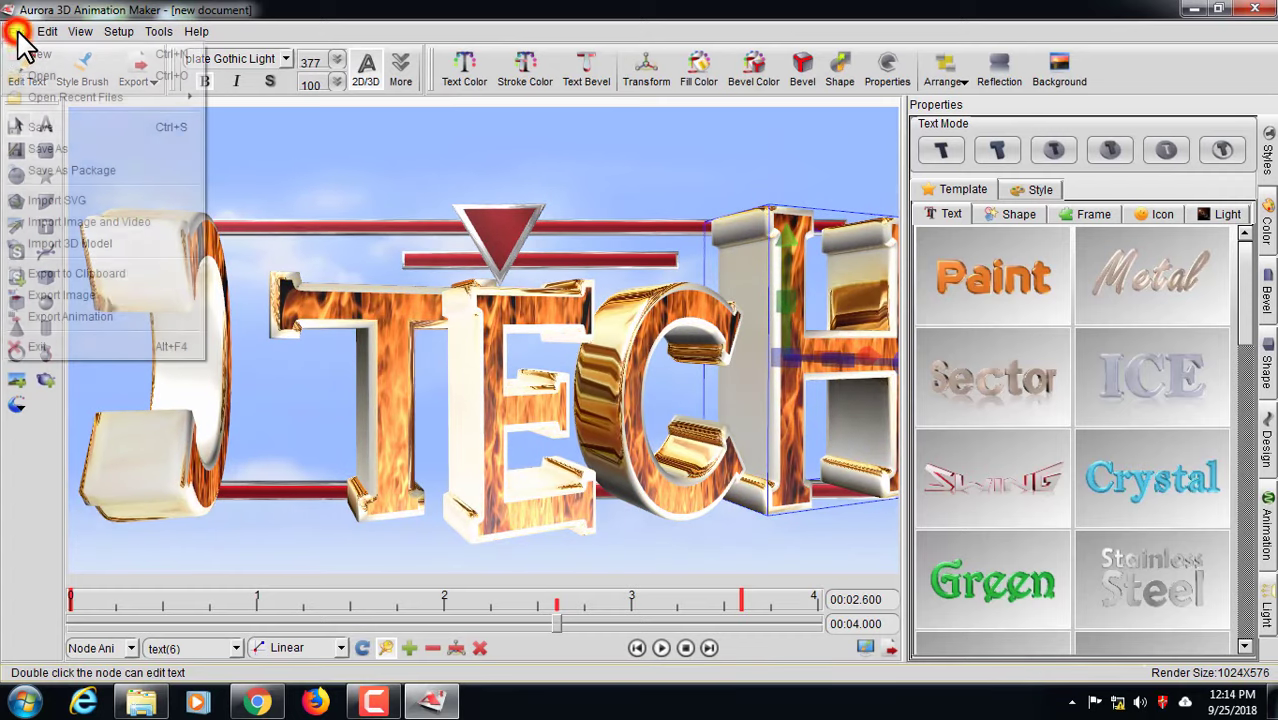
pyautogui.click(40, 148)
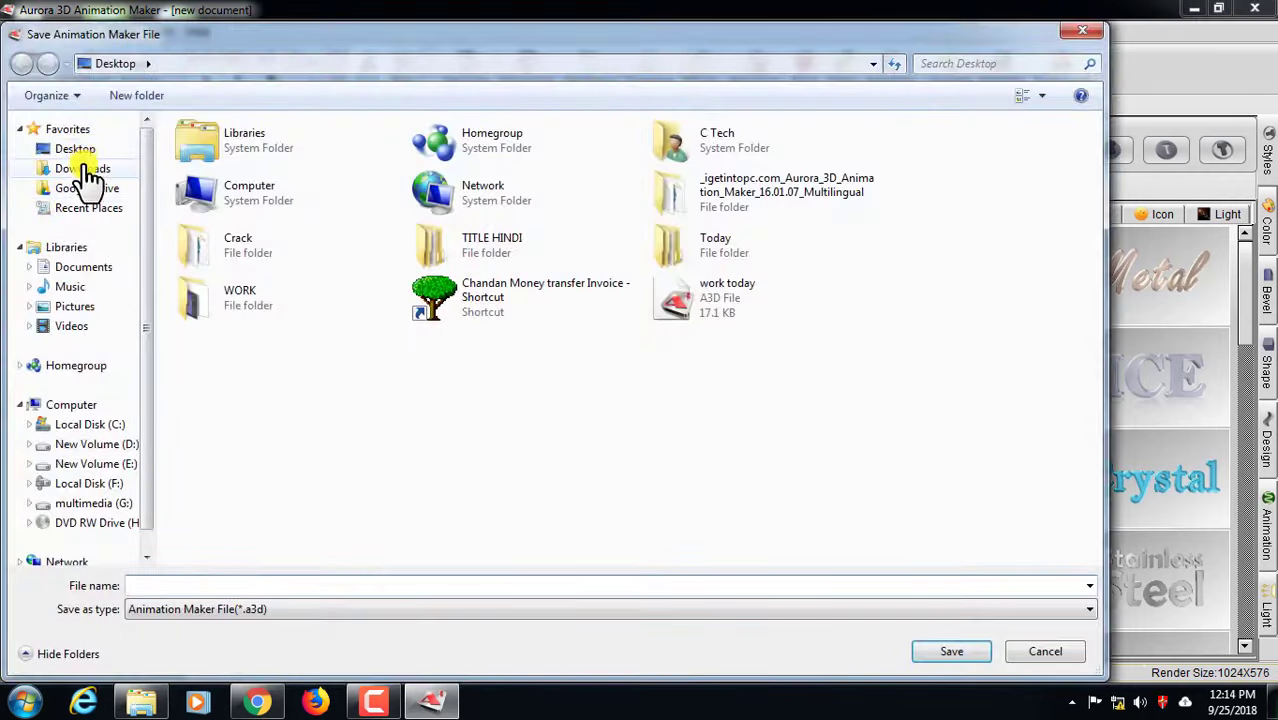
pyautogui.click(205, 585)
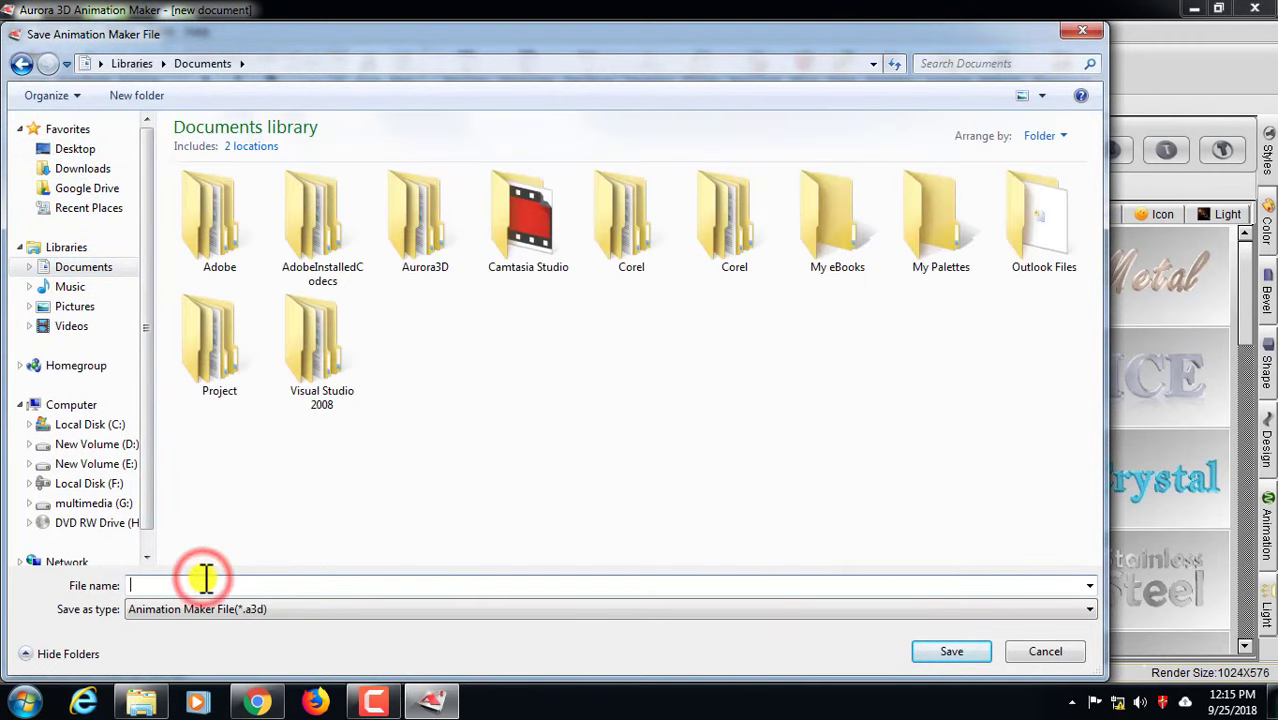
pyautogui.click(939, 655)
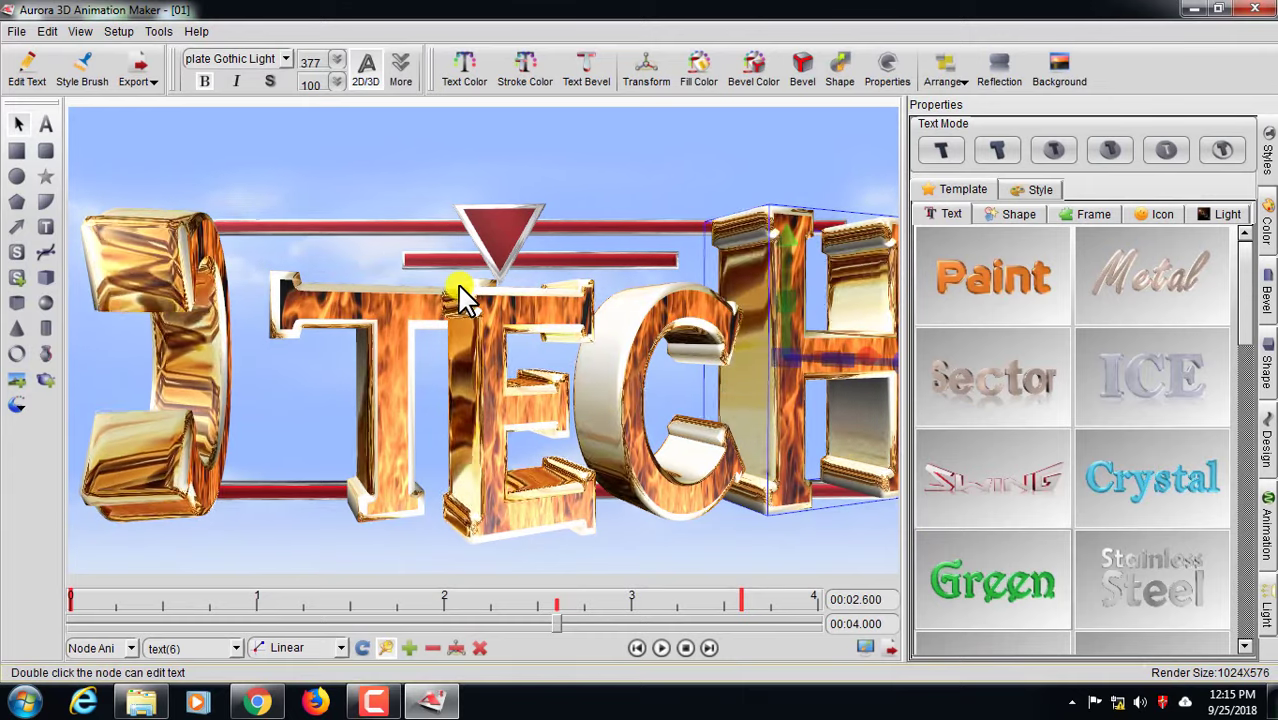
# Start a new project from the motivity PICTURES animation template and move the timeline to about 8.57 seconds
pyautogui.hotkey('ctrl', 'n')
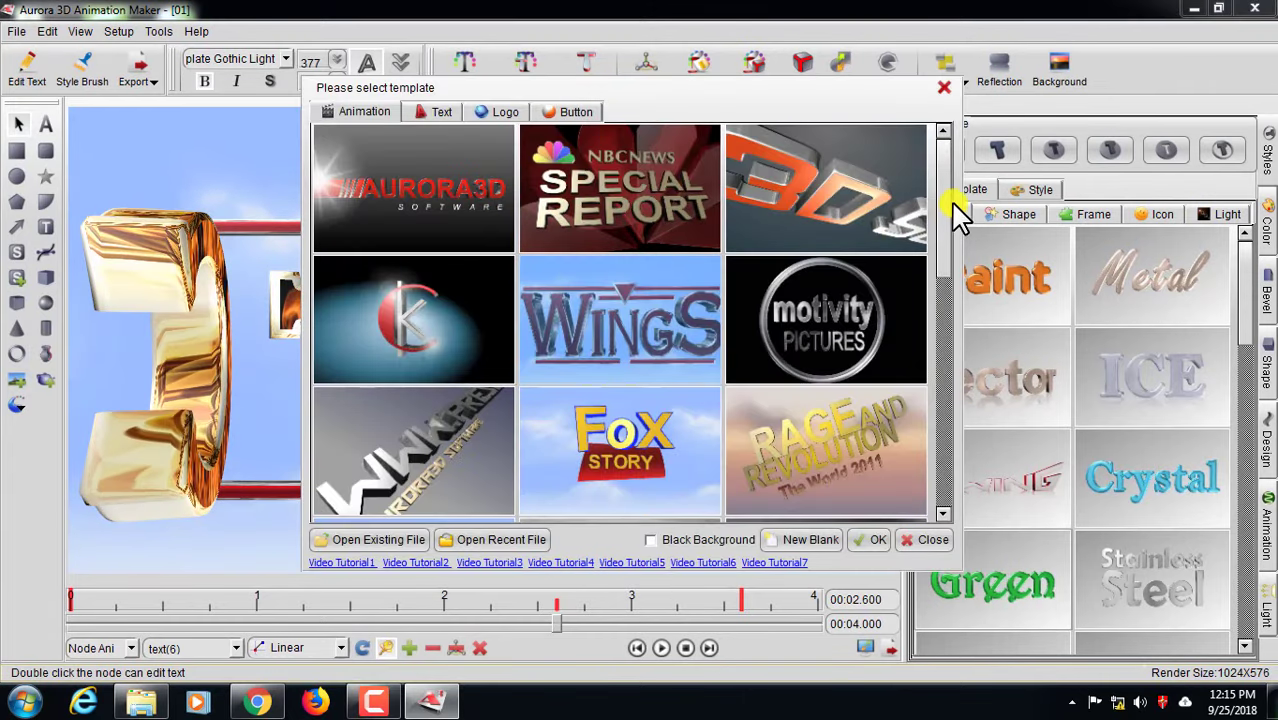
pyautogui.moveTo(945, 215); pyautogui.dragTo(935, 250)
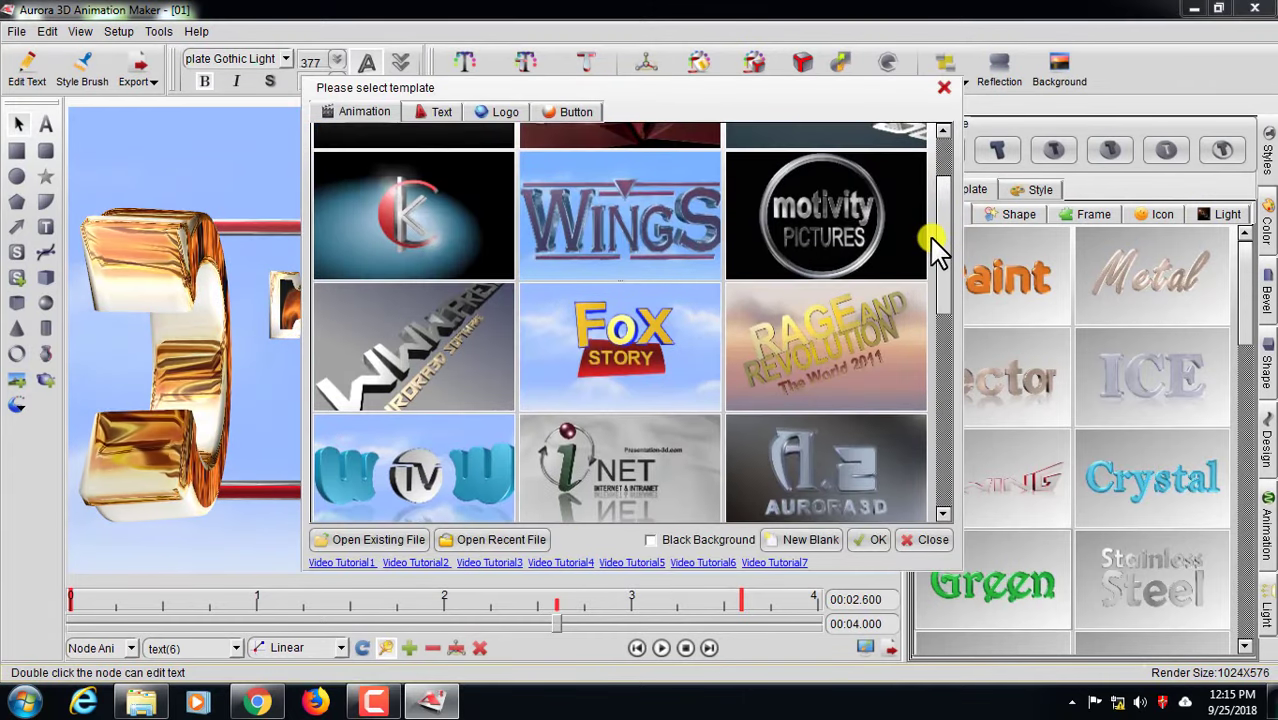
pyautogui.doubleClick(858, 211)
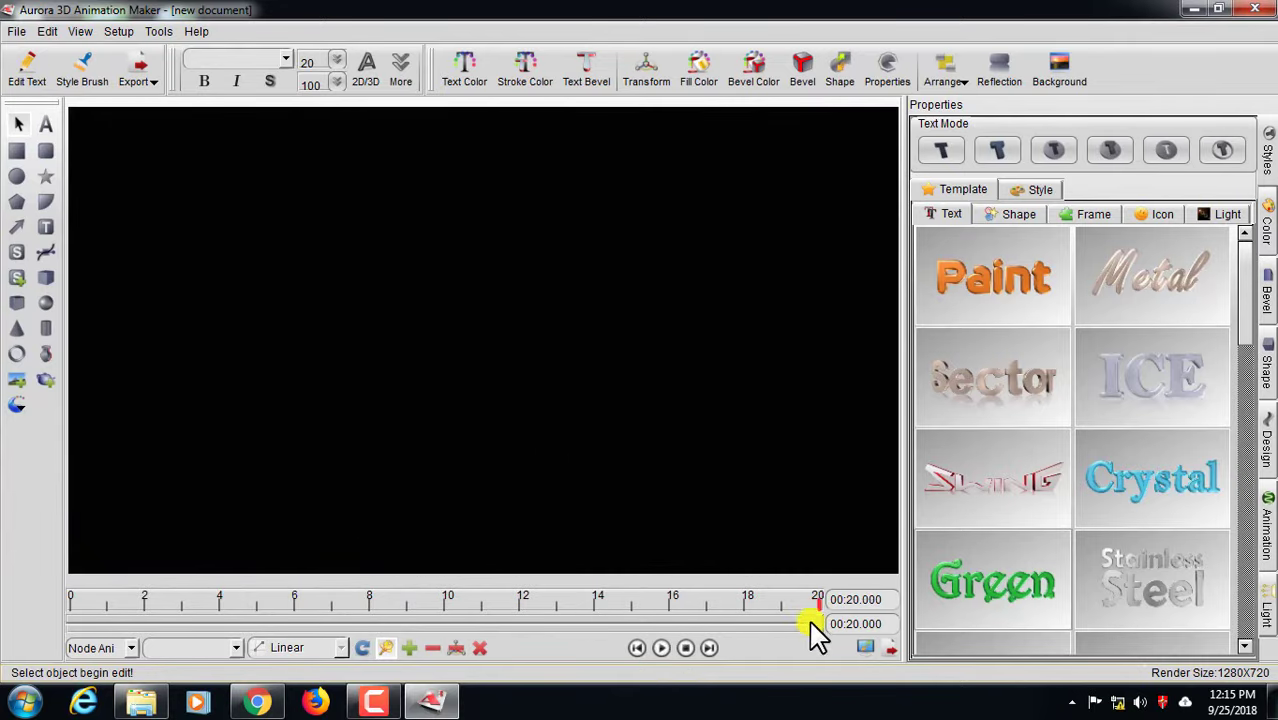
pyautogui.moveTo(803, 616); pyautogui.dragTo(390, 612)
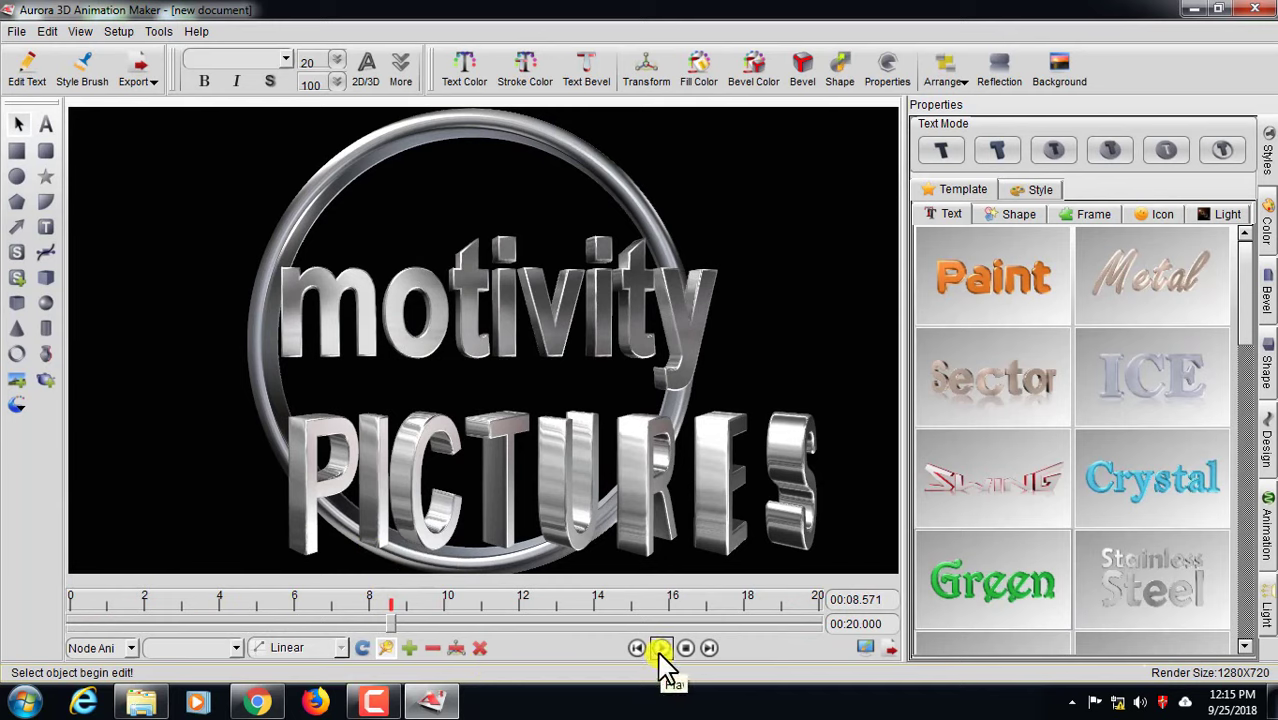
# Insert FGHFGH in front of the word PICTURES in the lower text, and select the motivity text
pyautogui.click(590, 530)
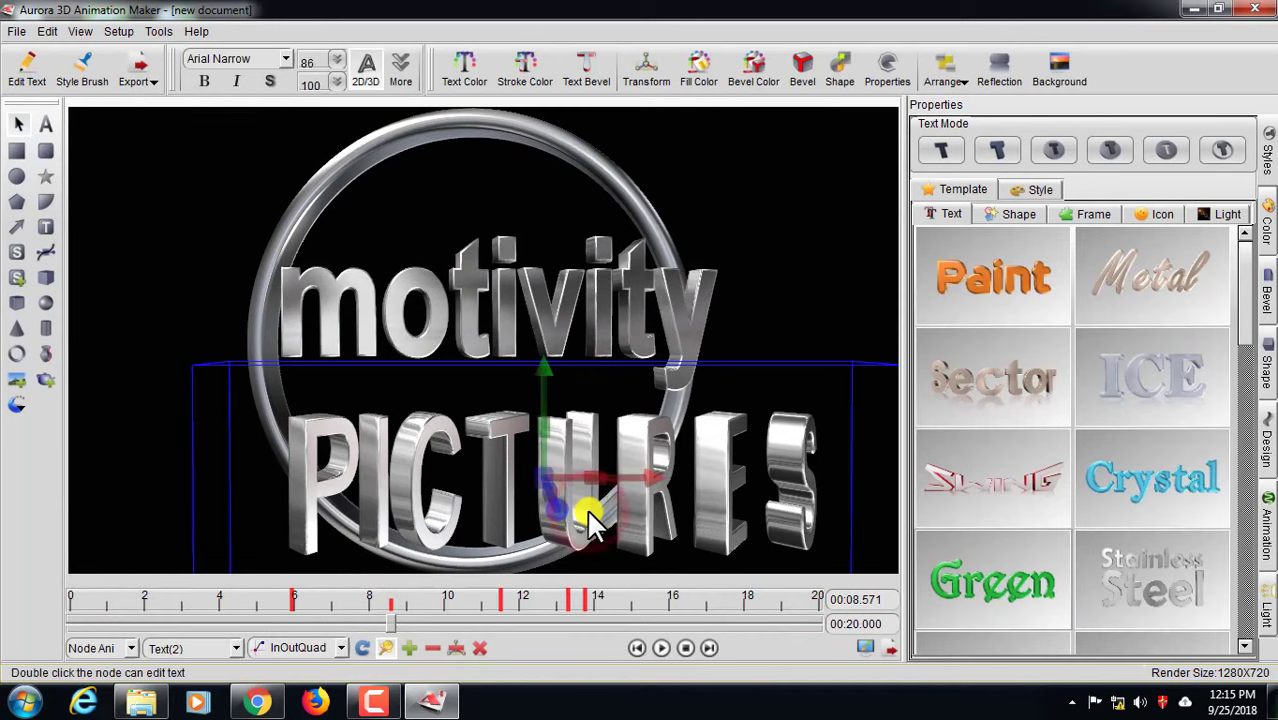
pyautogui.doubleClick(586, 507)
pyautogui.write('FGHFGH')
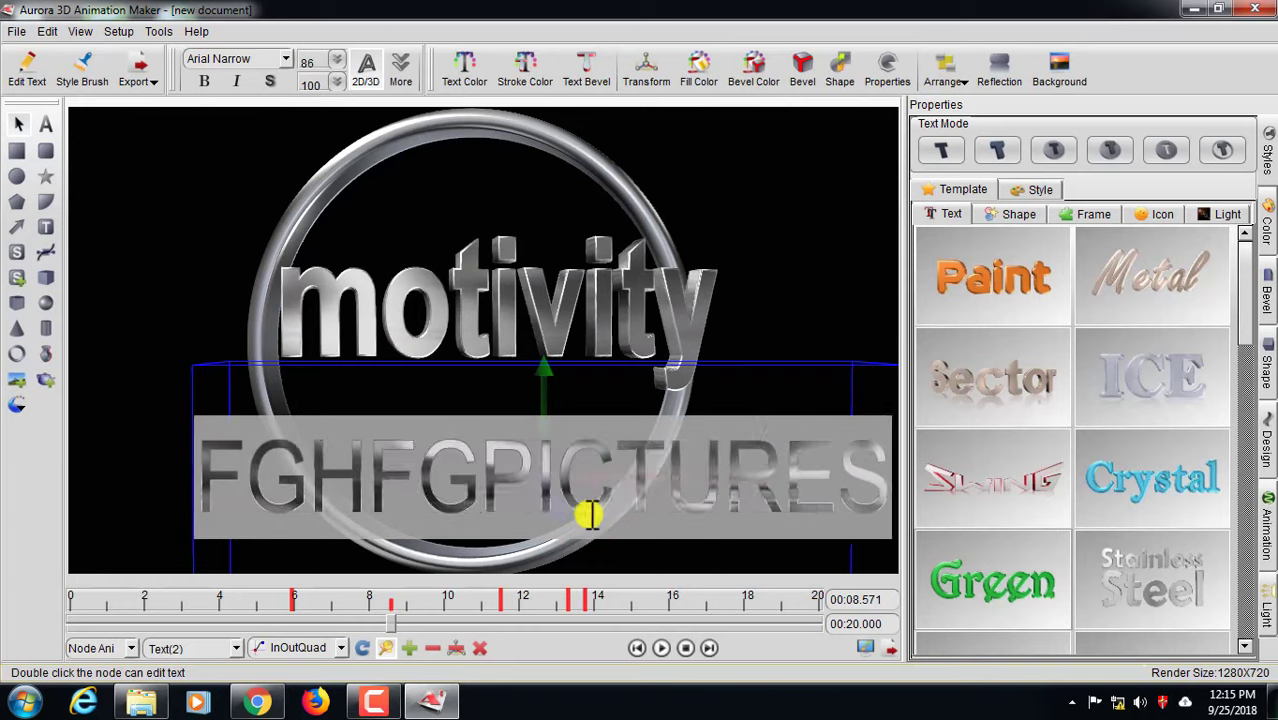
pyautogui.click(755, 290)
pyautogui.click(564, 467)
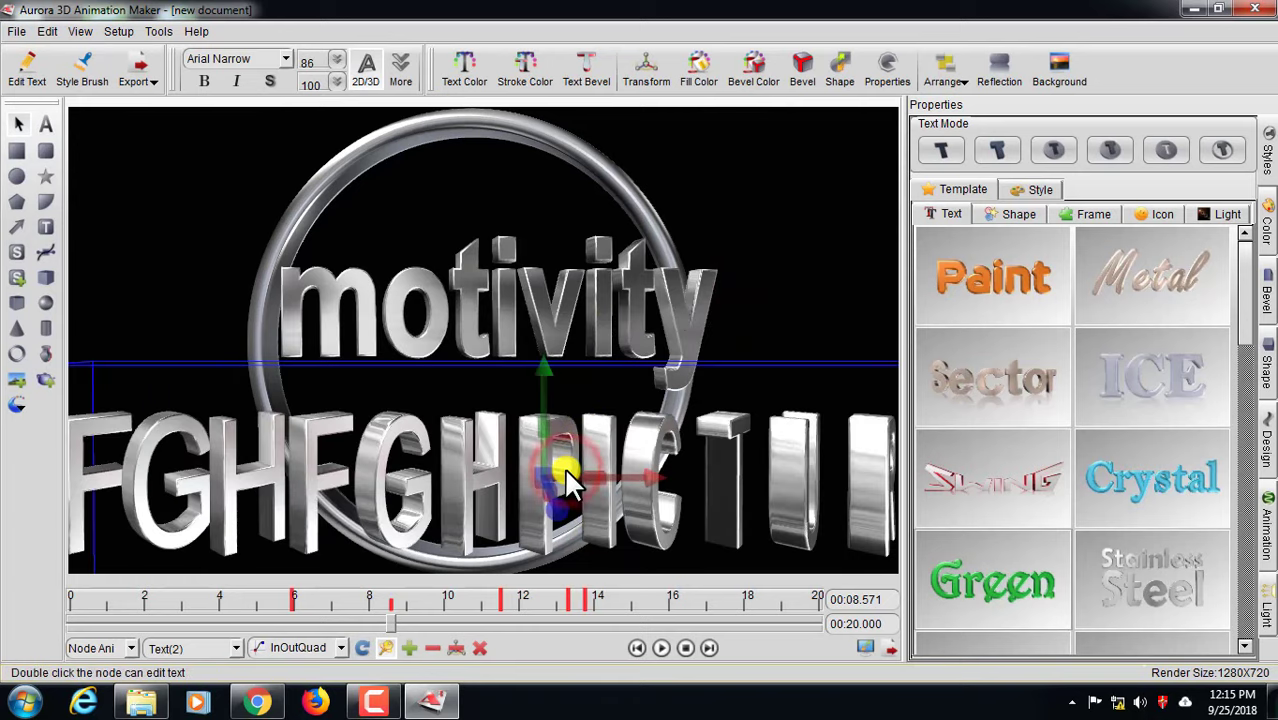
pyautogui.click(703, 274)
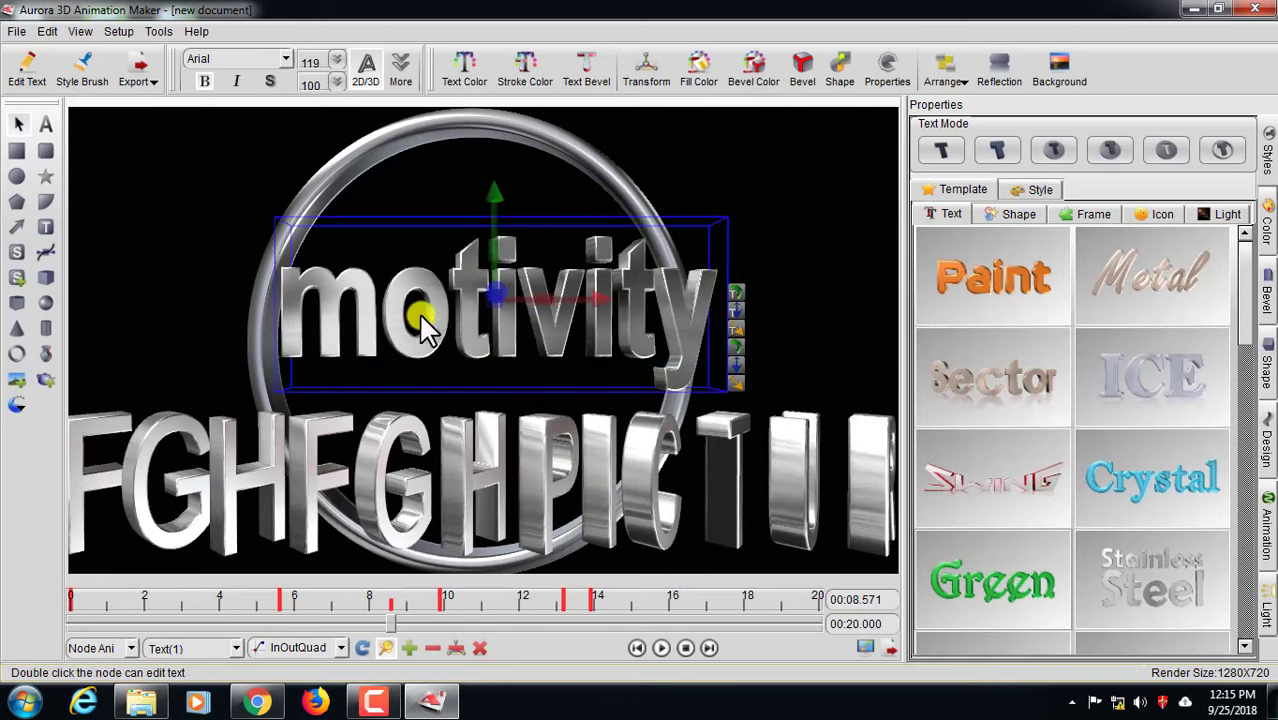
# Browse the animation templates to the end of the gallery and close it without choosing one
pyautogui.click(798, 266)
pyautogui.hotkey('ctrl', 'n')
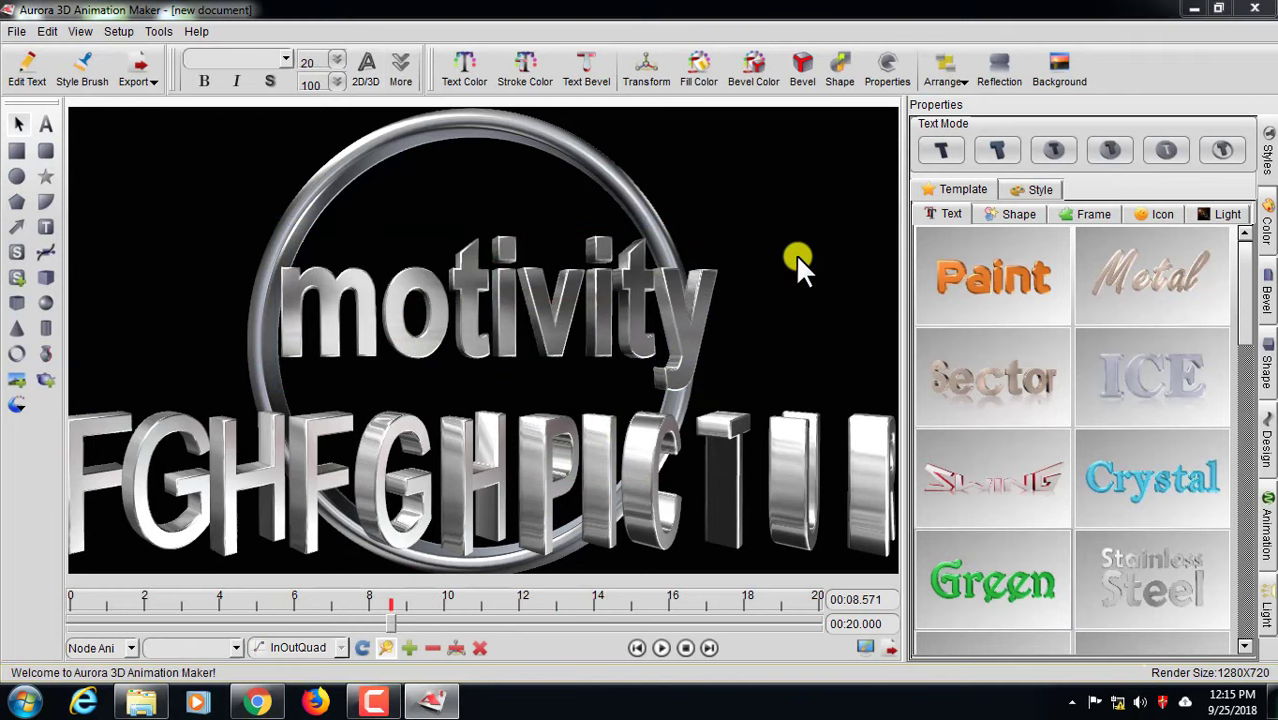
pyautogui.click(633, 368)
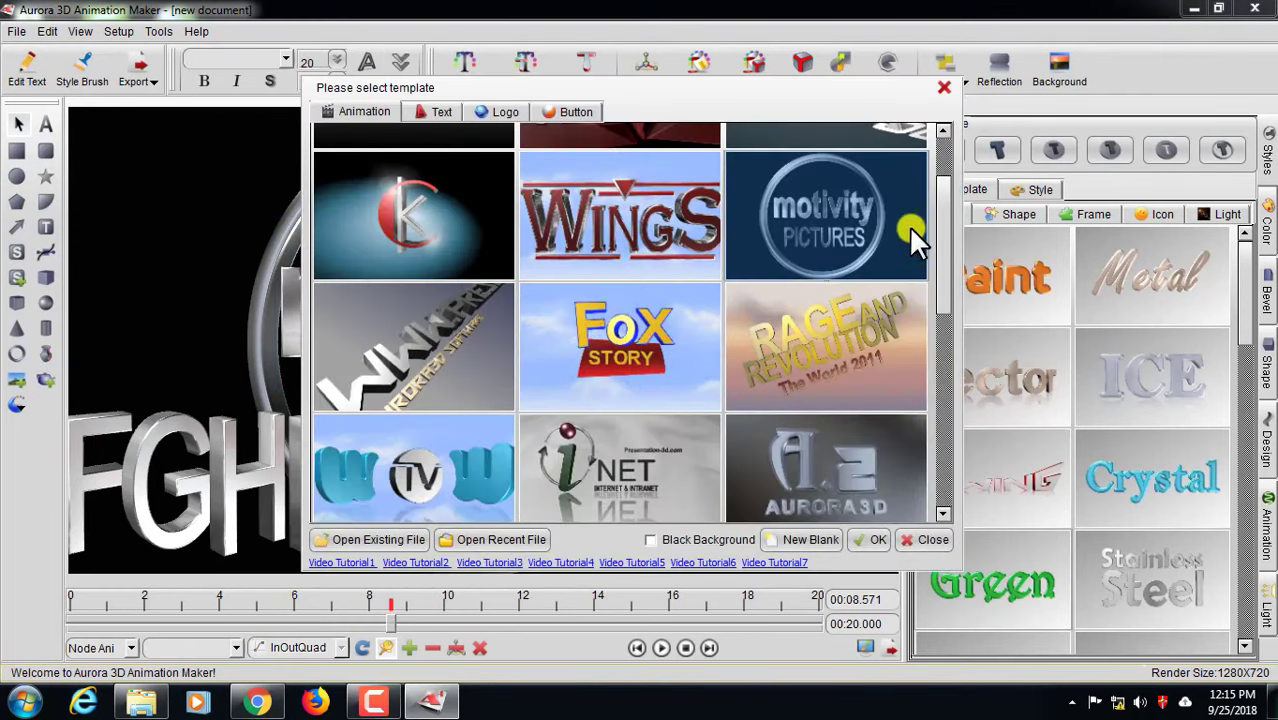
pyautogui.moveTo(943, 212); pyautogui.dragTo(932, 405)
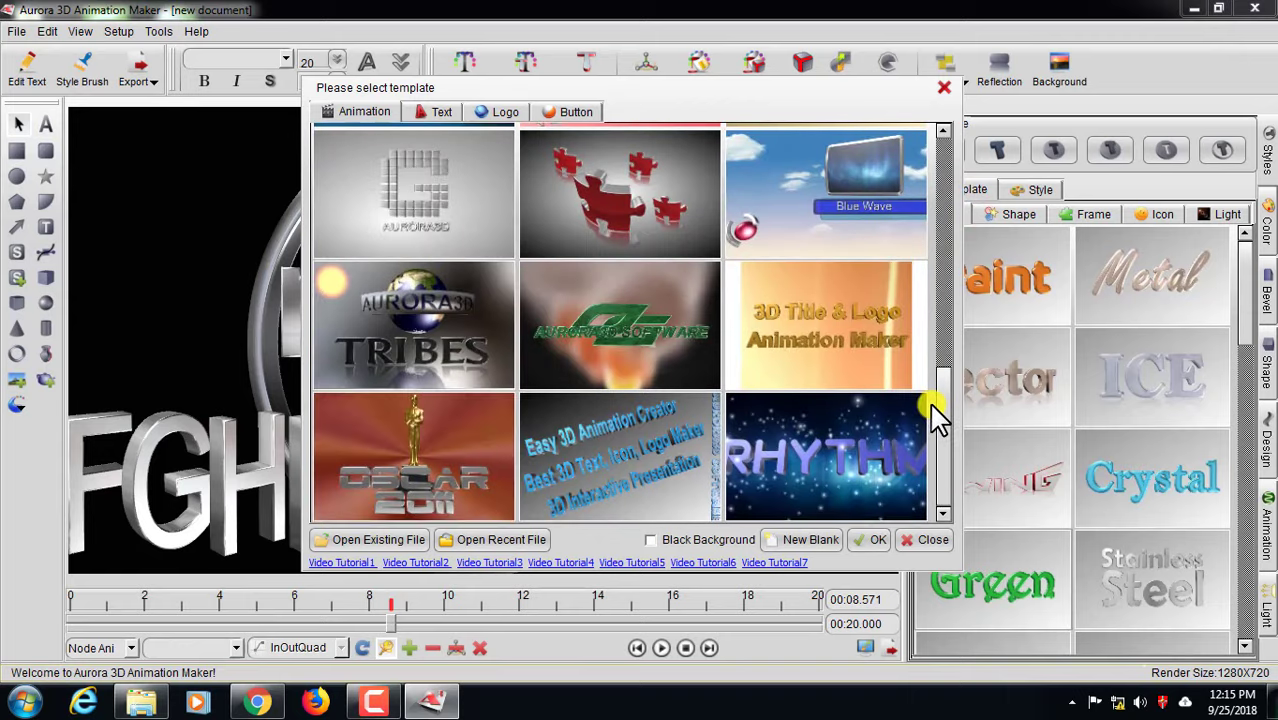
pyautogui.click(943, 90)
# Add a Rain Particle effect to the scene and delete the motivity text
pyautogui.click(17, 406)
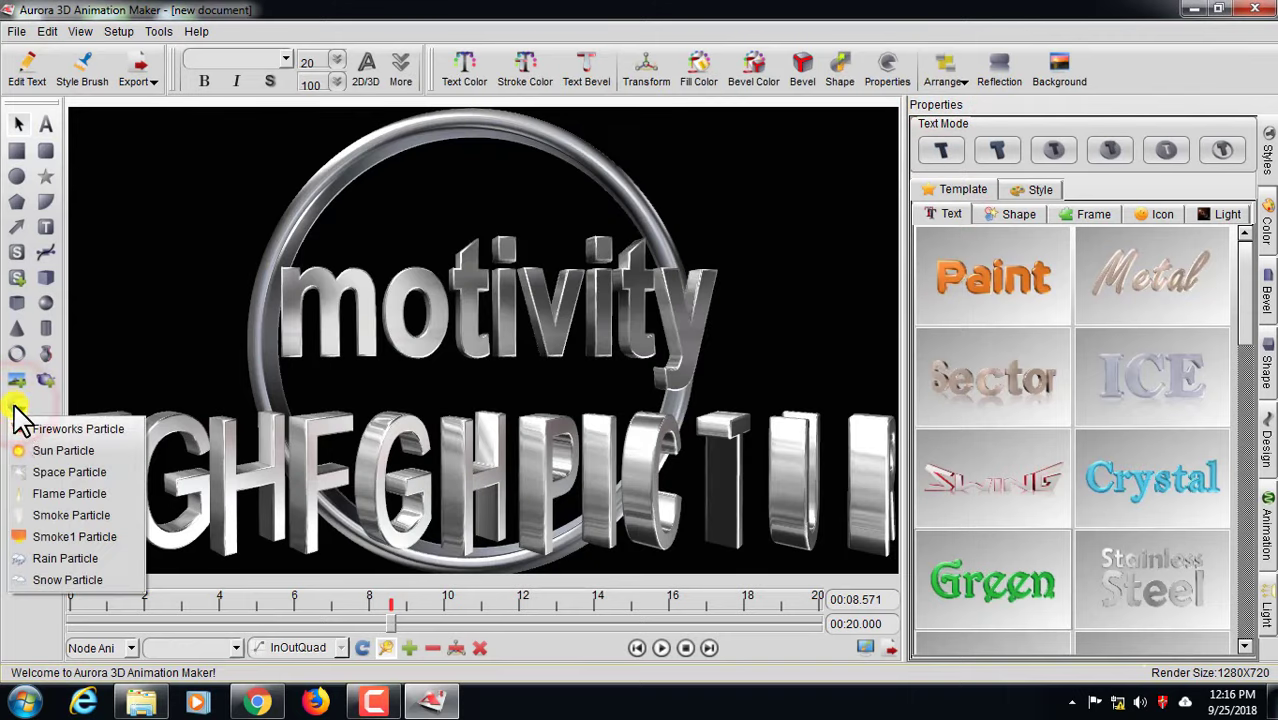
pyautogui.click(47, 560)
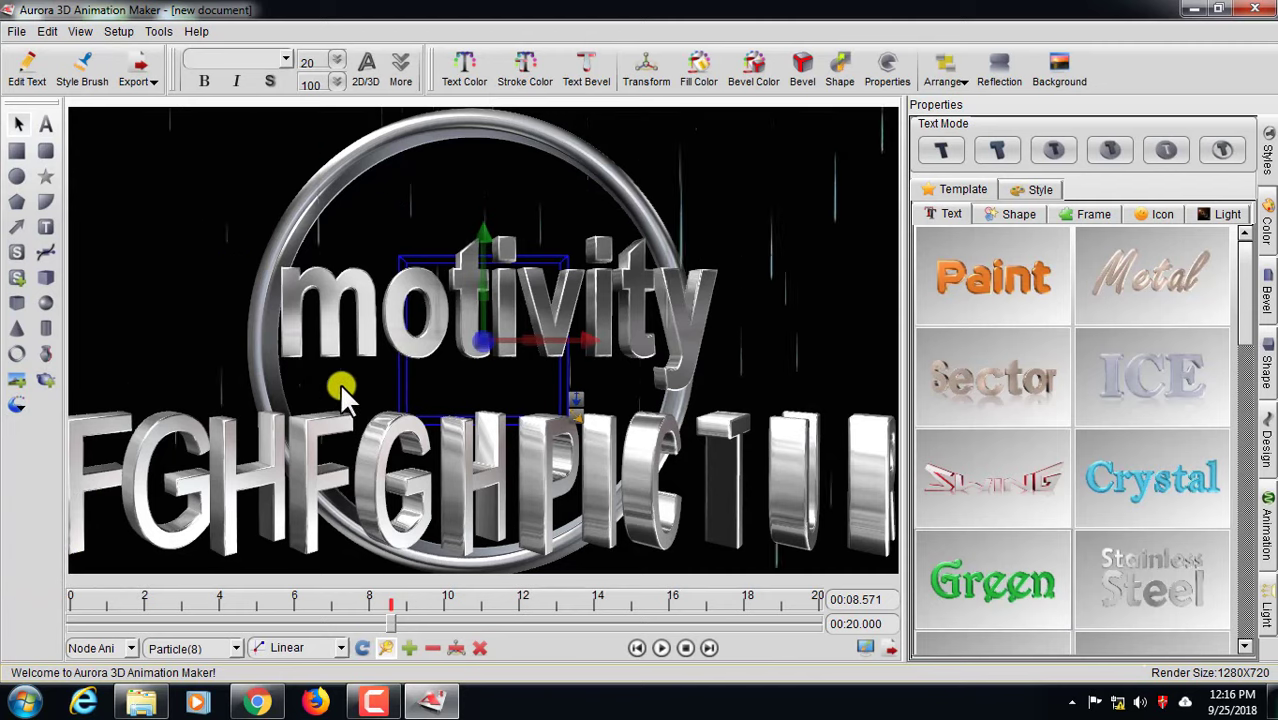
pyautogui.click(237, 266)
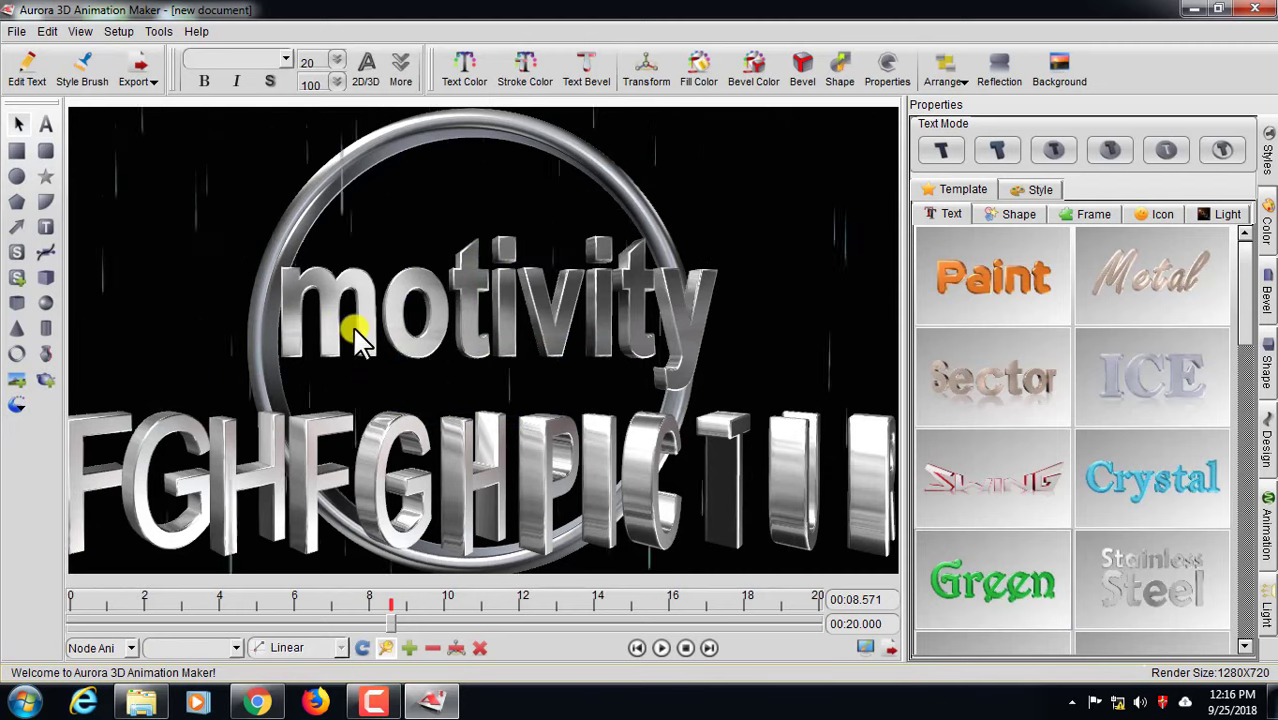
pyautogui.click(363, 329)
pyautogui.press('Delete')
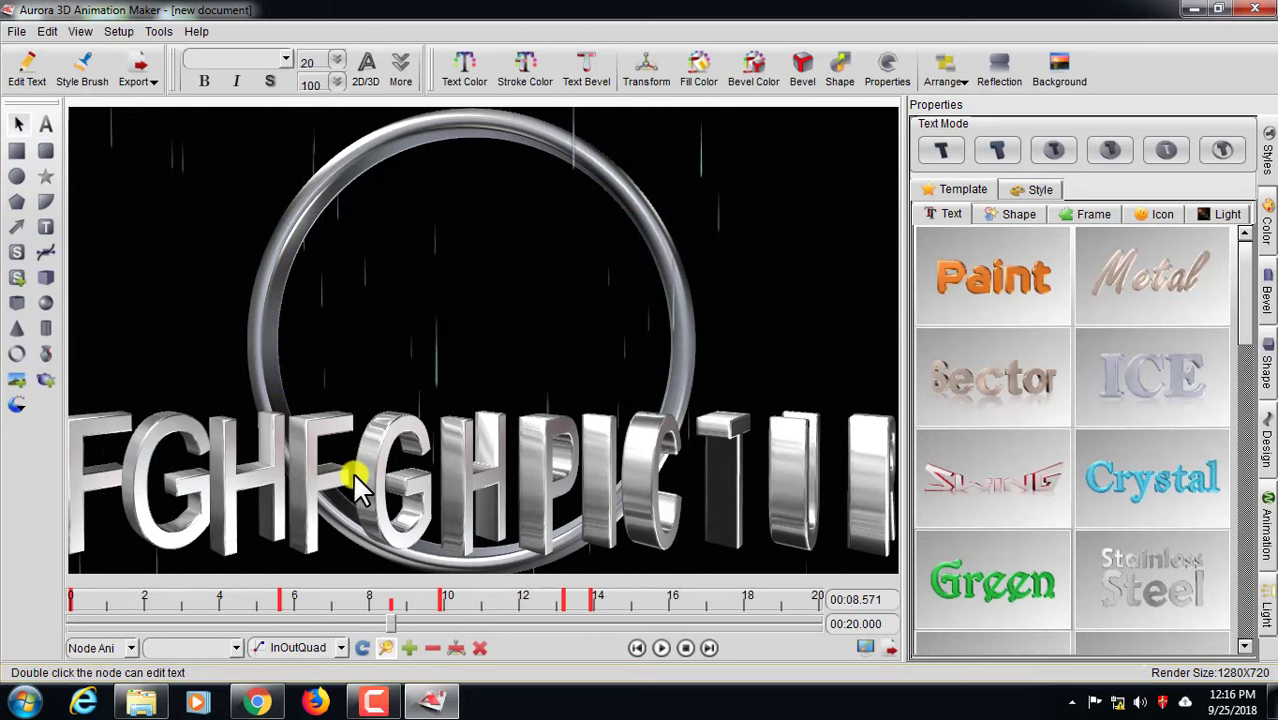
pyautogui.click(363, 488)
# Discard the current document without saving and create a new blank project with a custom 1024 x 576 pixel render size
pyautogui.click(17, 31)
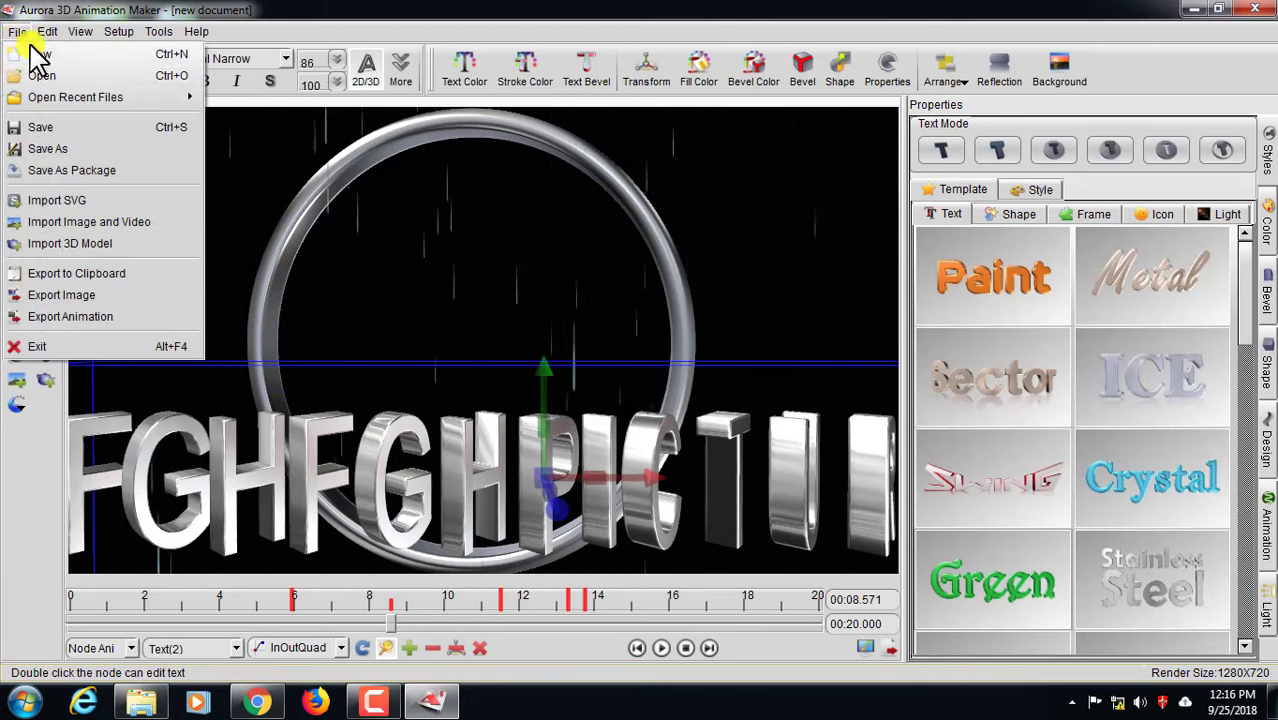
pyautogui.click(50, 52)
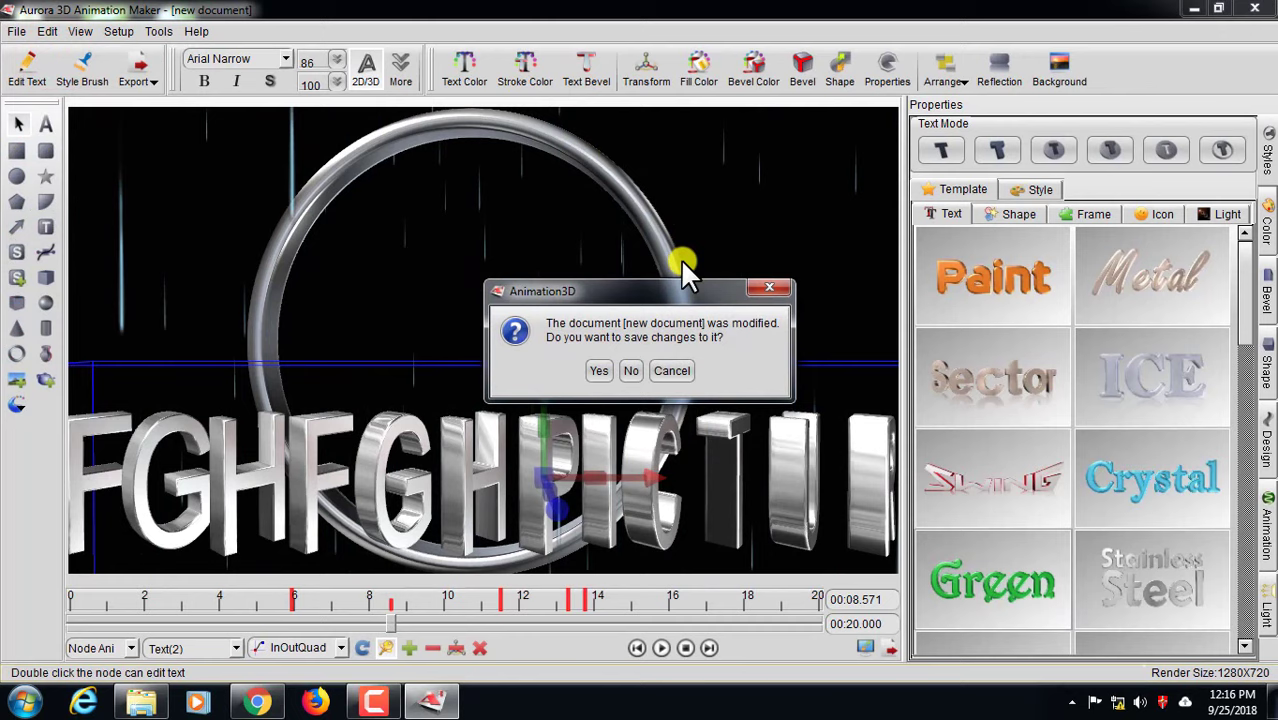
pyautogui.click(631, 370)
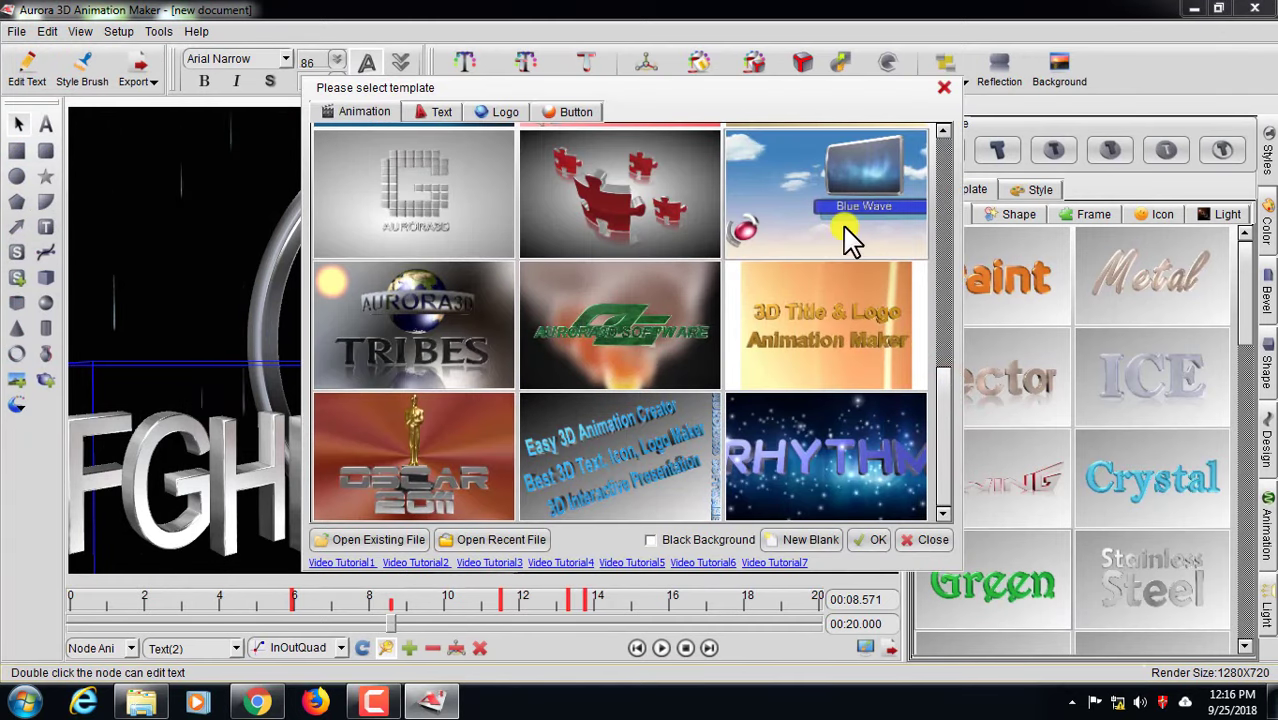
pyautogui.moveTo(941, 422); pyautogui.dragTo(952, 243)
pyautogui.moveTo(945, 316); pyautogui.dragTo(825, 484)
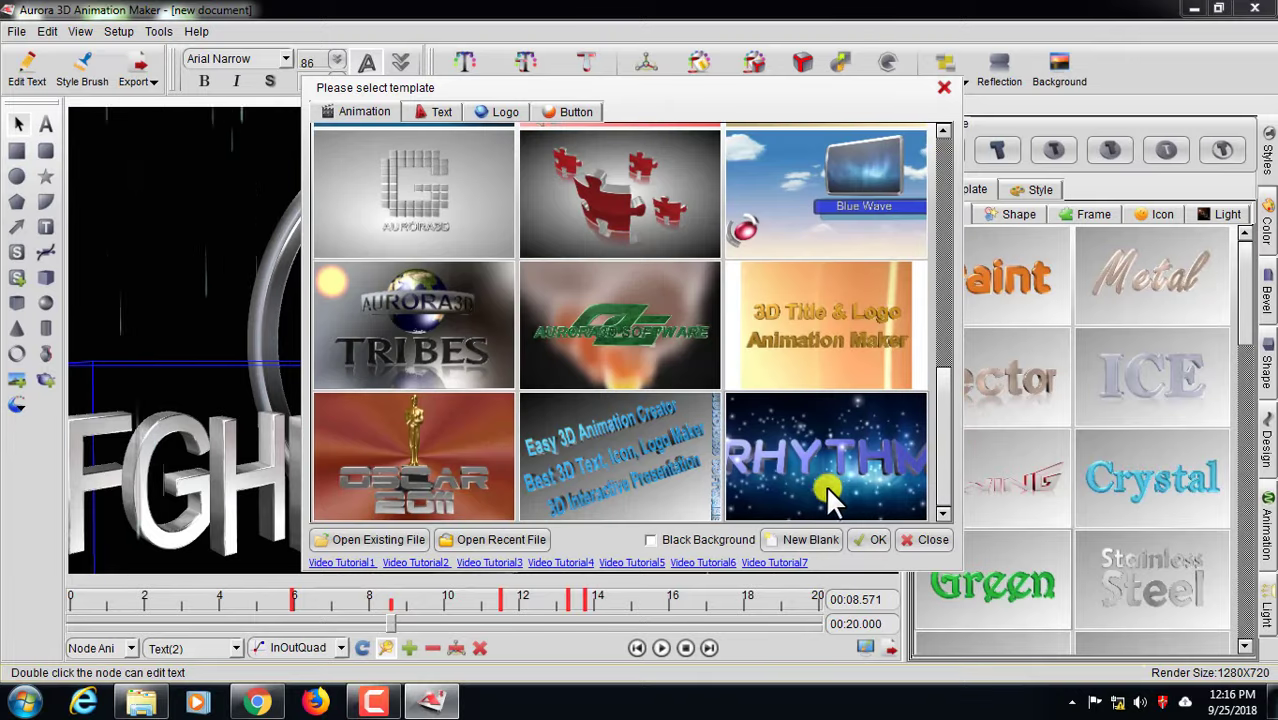
pyautogui.click(793, 541)
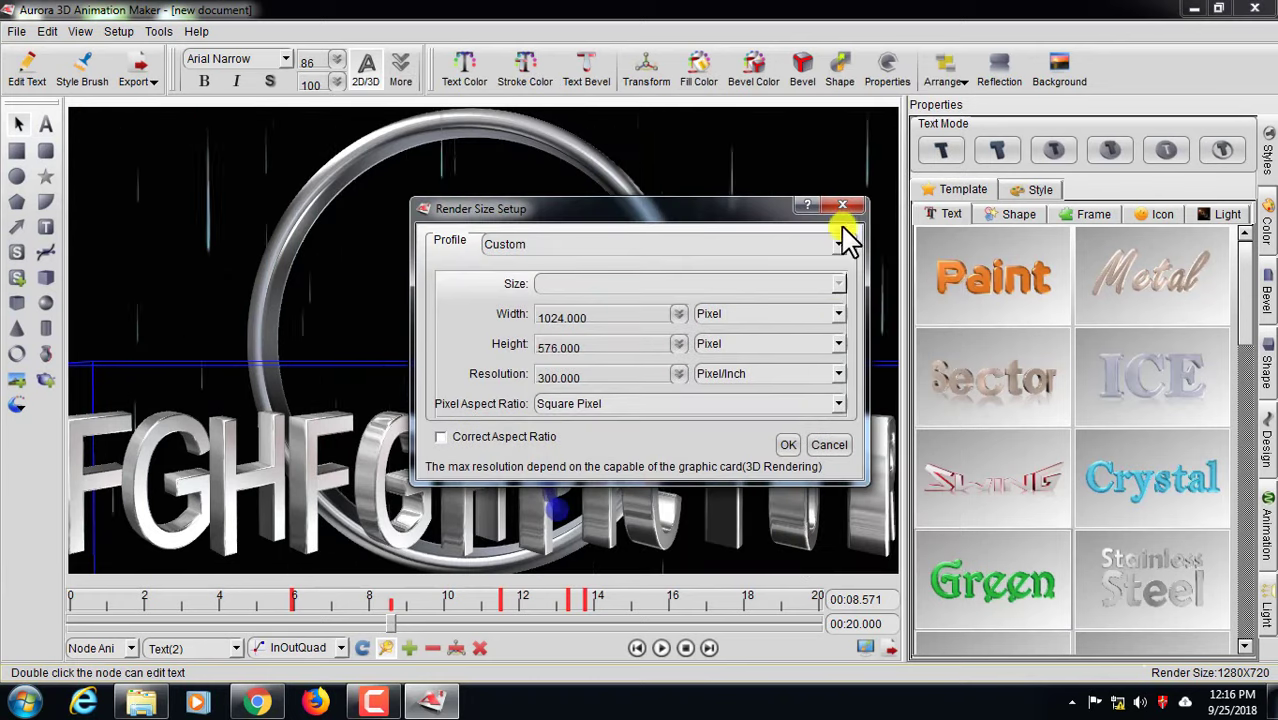
pyautogui.click(788, 445)
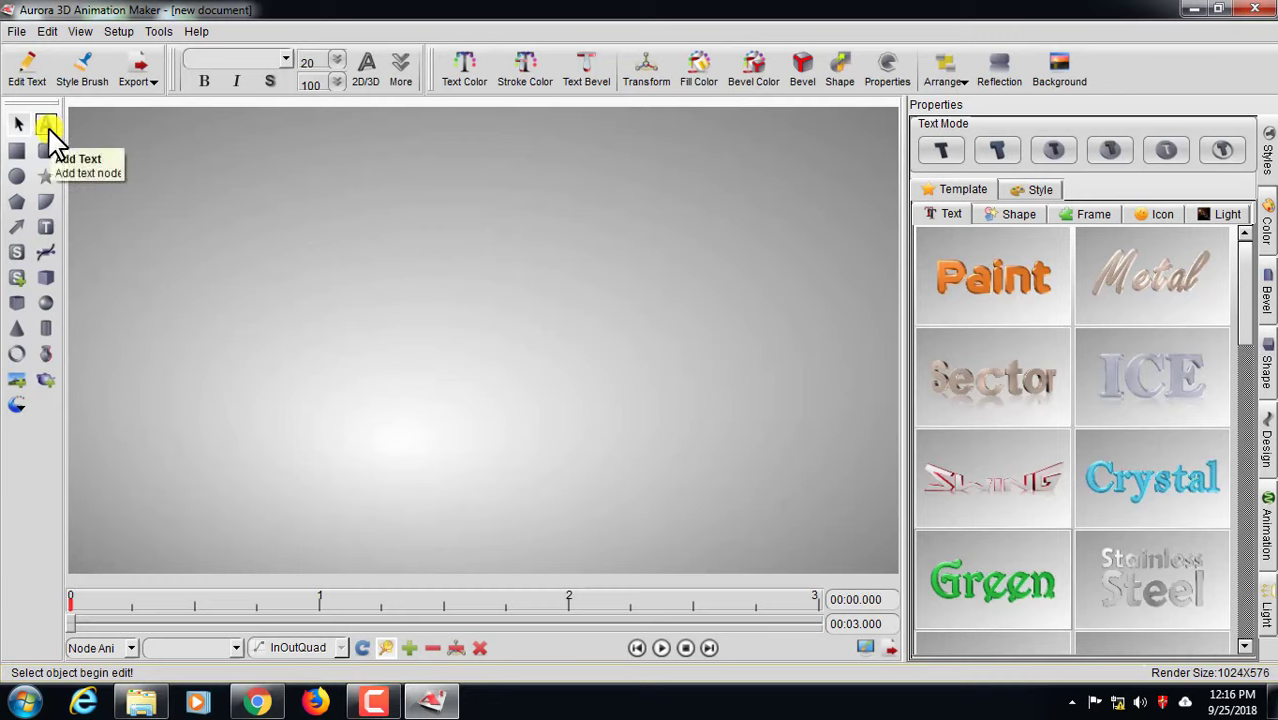
# Add a text node to the blank scene and replace its default wording with CTECH
pyautogui.click(293, 297)
pyautogui.moveTo(245, 257); pyautogui.dragTo(430, 270)
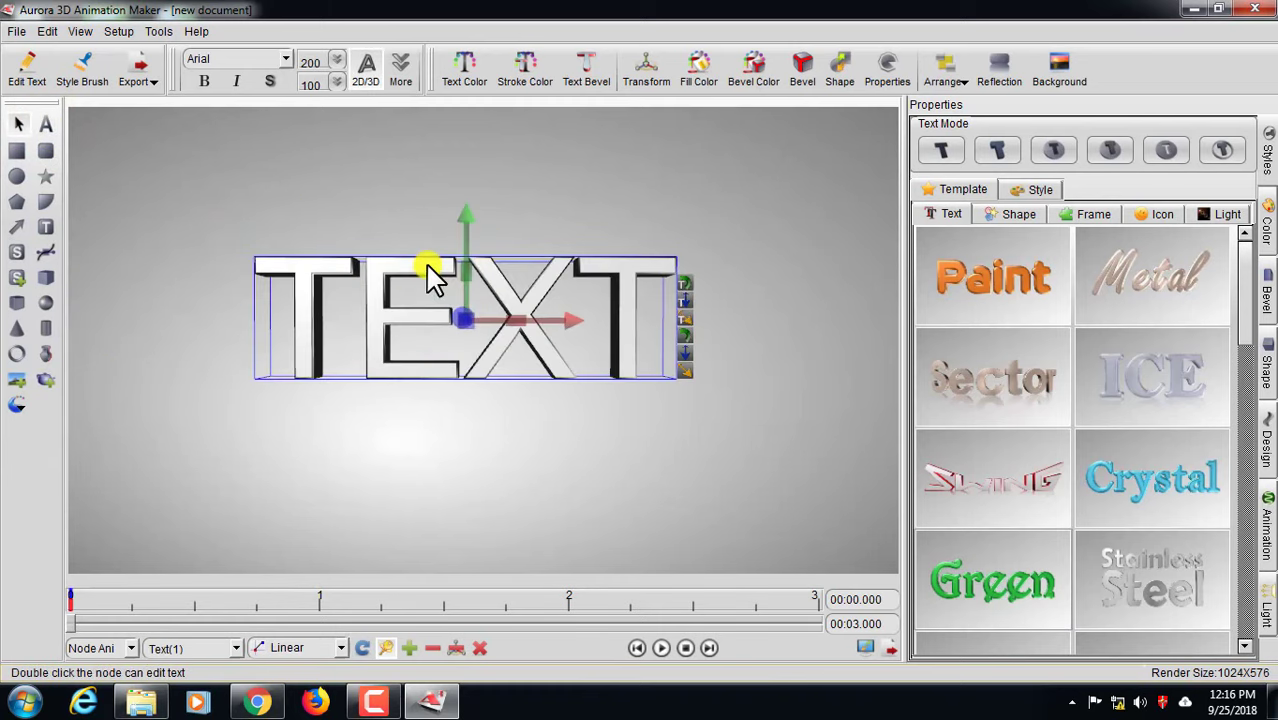
pyautogui.doubleClick(456, 270)
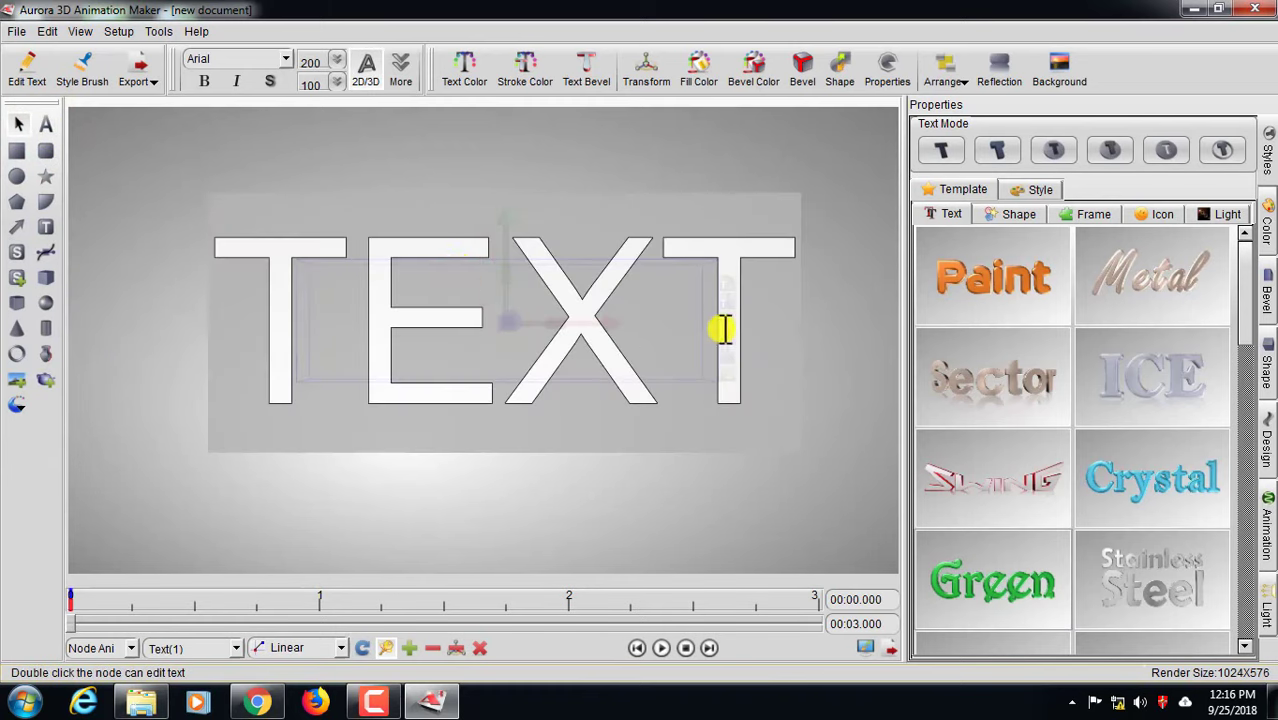
pyautogui.hotkey('ctrl', 'a')
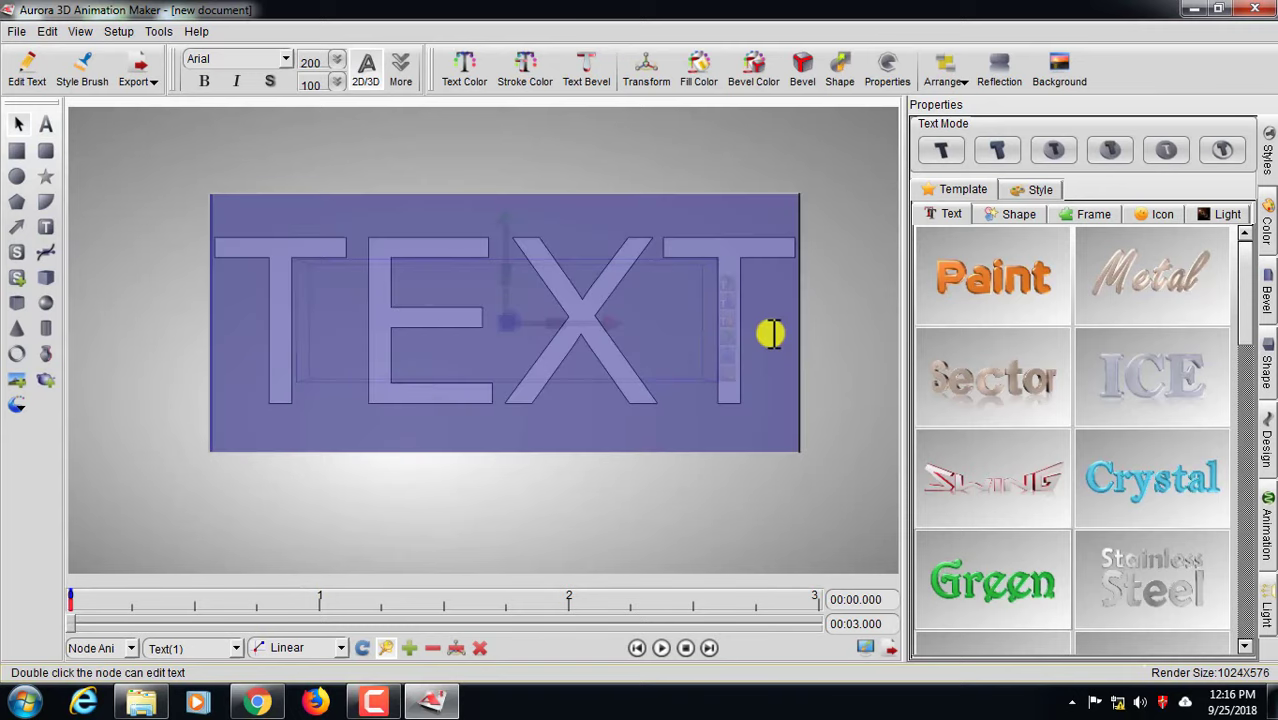
pyautogui.press('Delete')
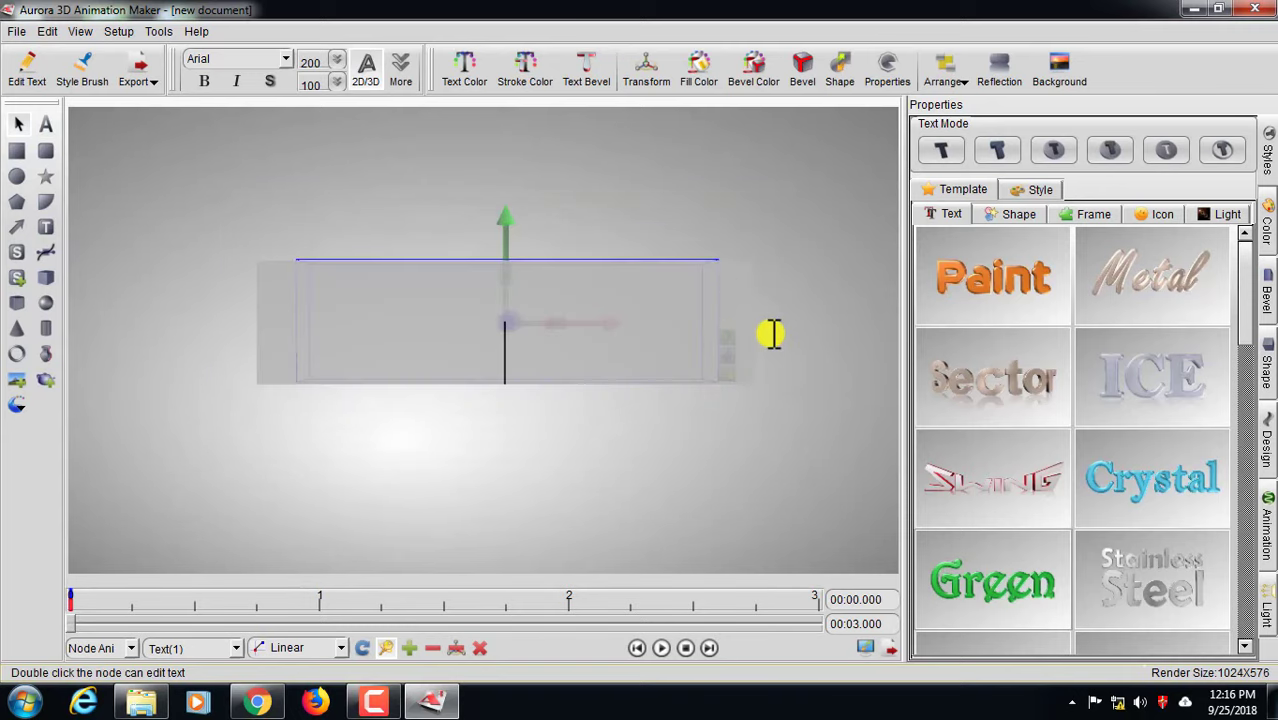
pyautogui.write('CTECH')
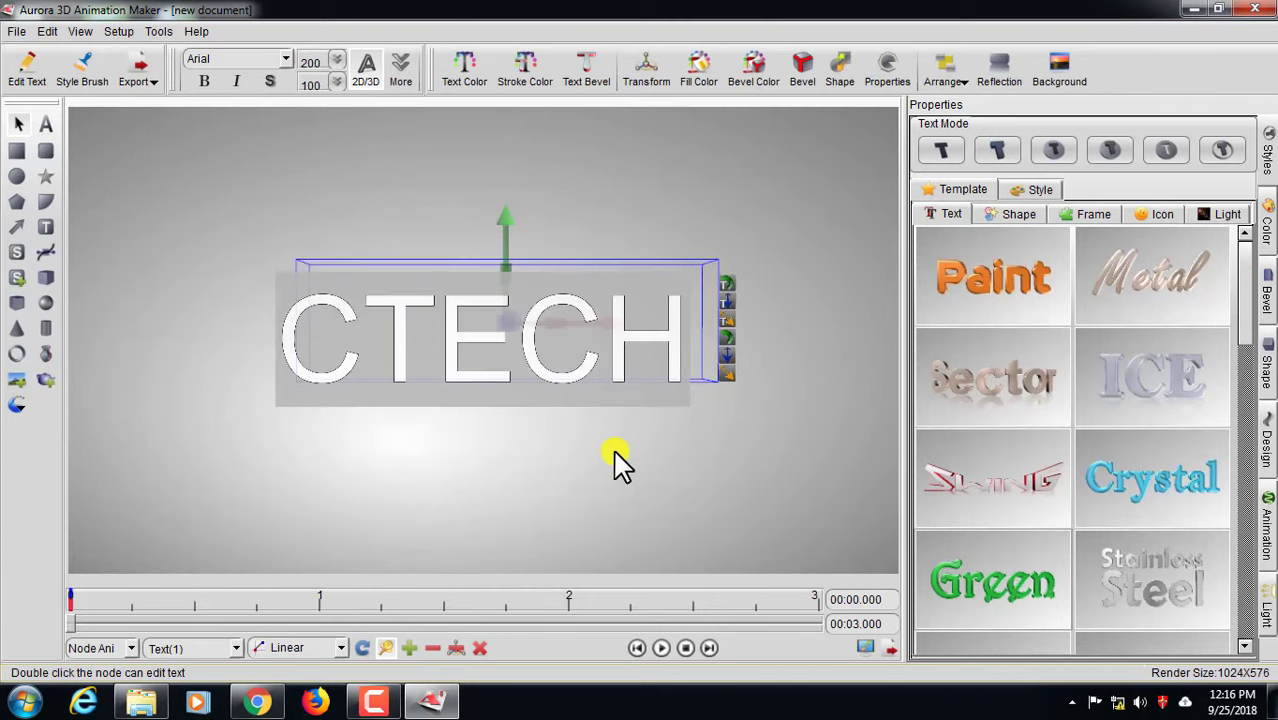
pyautogui.click(616, 462)
# Shift the CTECH text slightly in the scene and rotate it about its X, Y and Z axes into an angled perspective
pyautogui.click(470, 335)
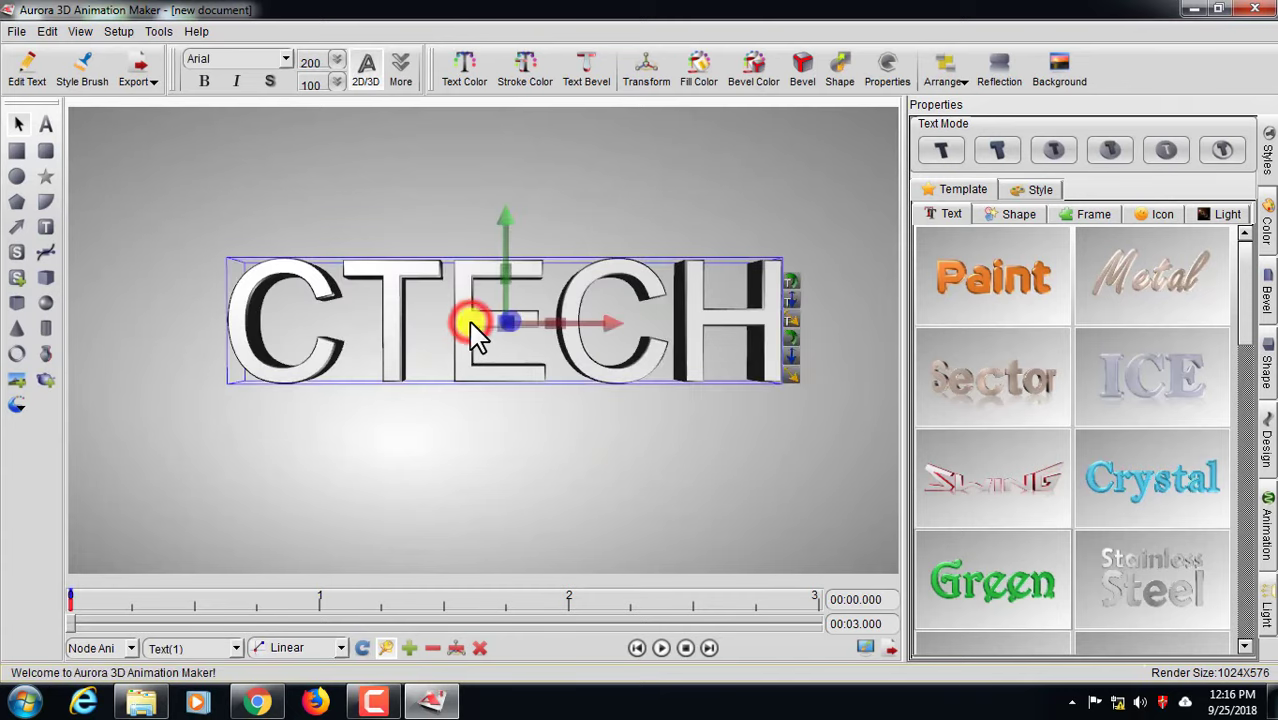
pyautogui.moveTo(470, 322); pyautogui.dragTo(430, 331)
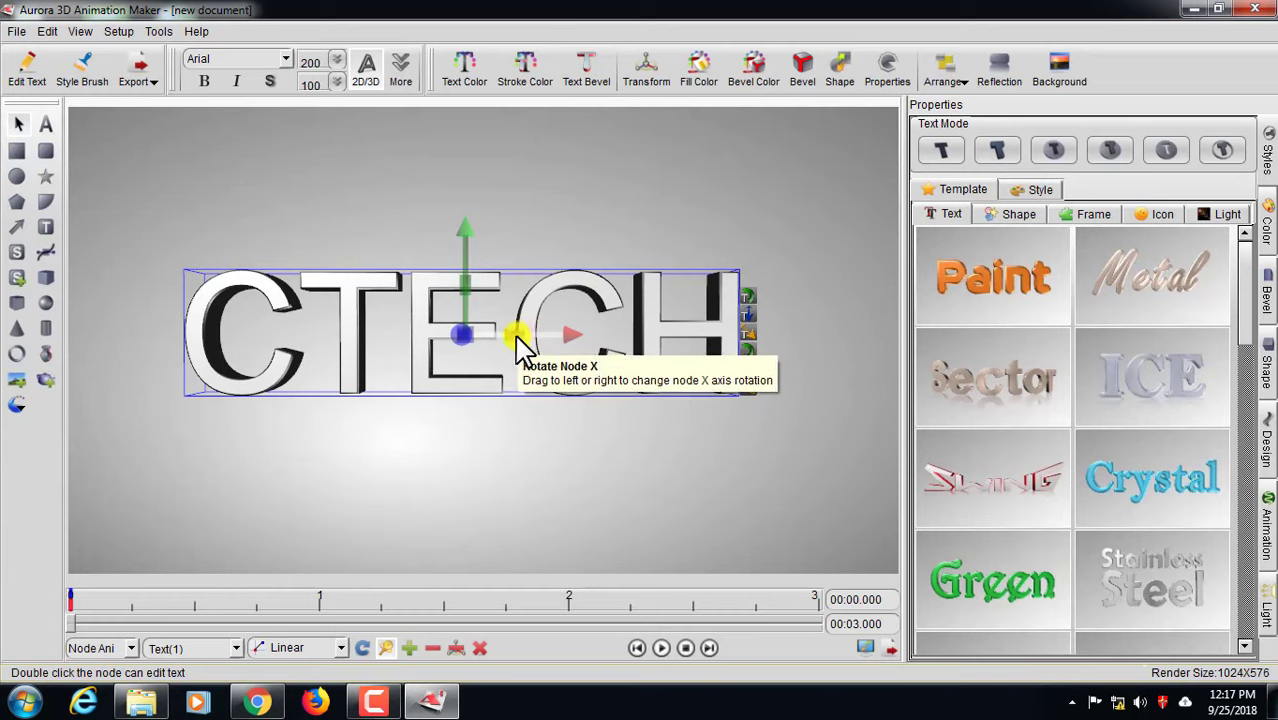
pyautogui.moveTo(518, 345); pyautogui.dragTo(516, 385)
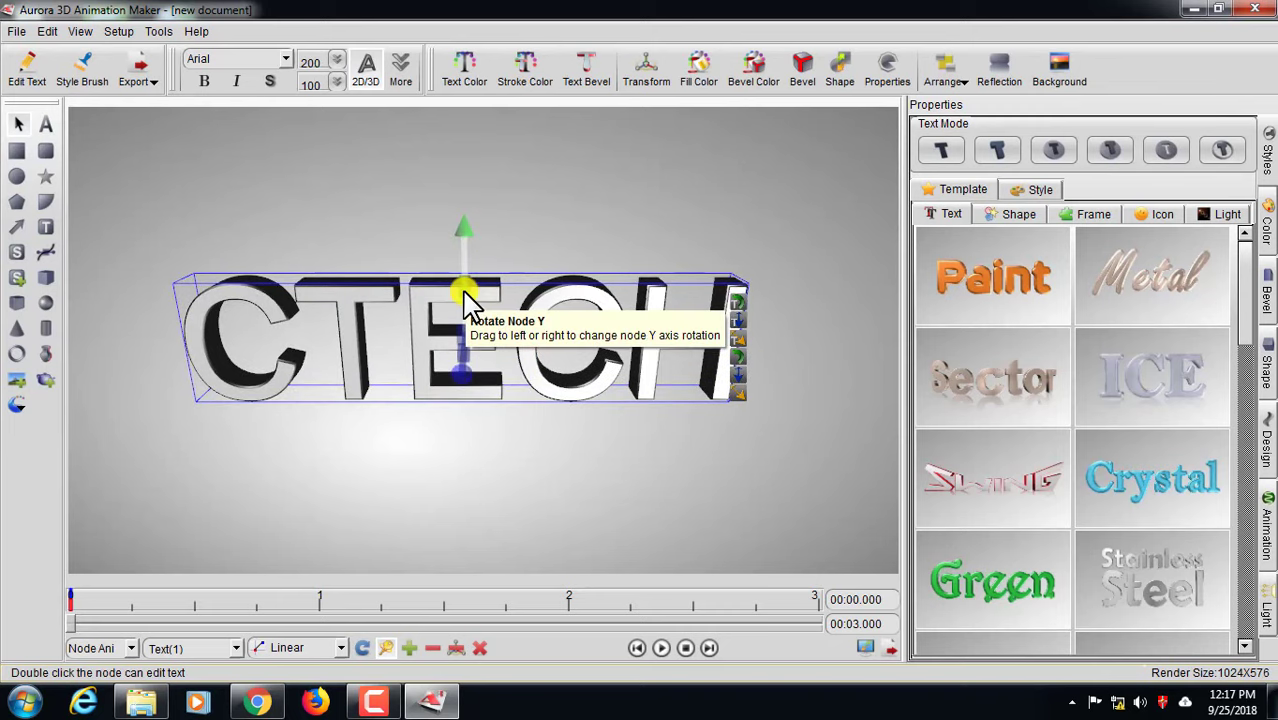
pyautogui.moveTo(466, 300); pyautogui.dragTo(531, 297)
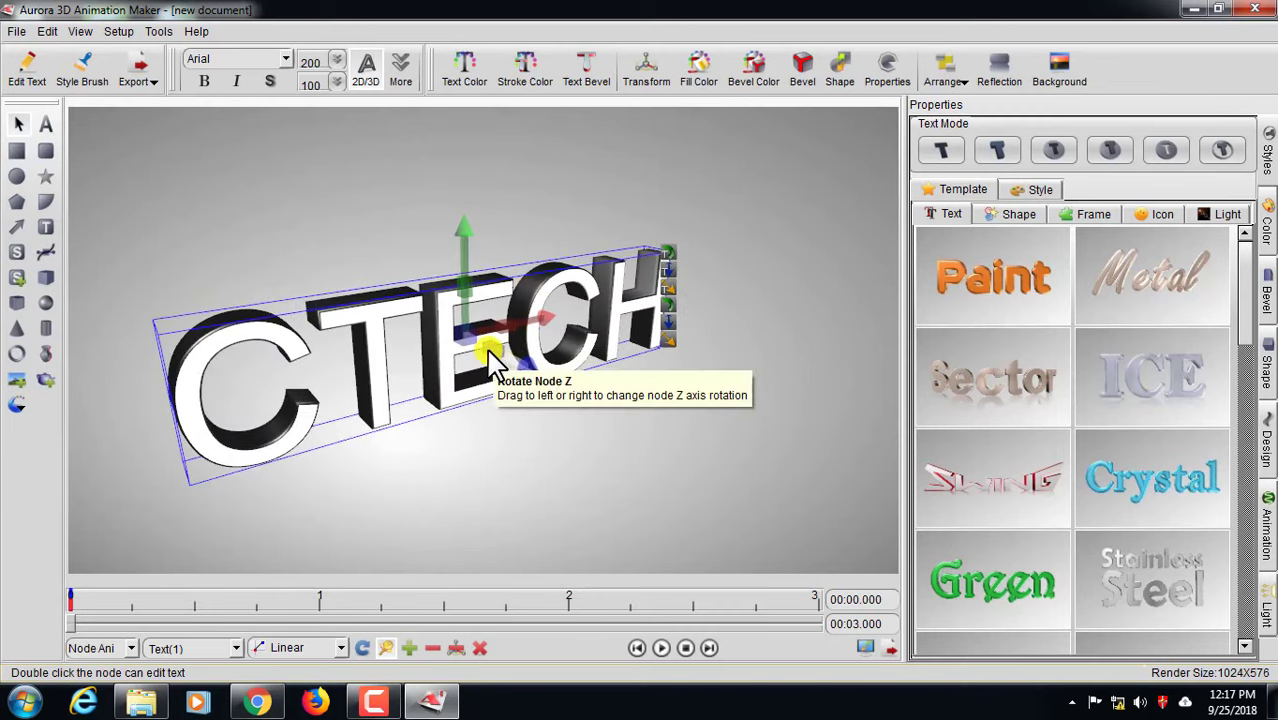
pyautogui.moveTo(491, 354); pyautogui.dragTo(528, 357)
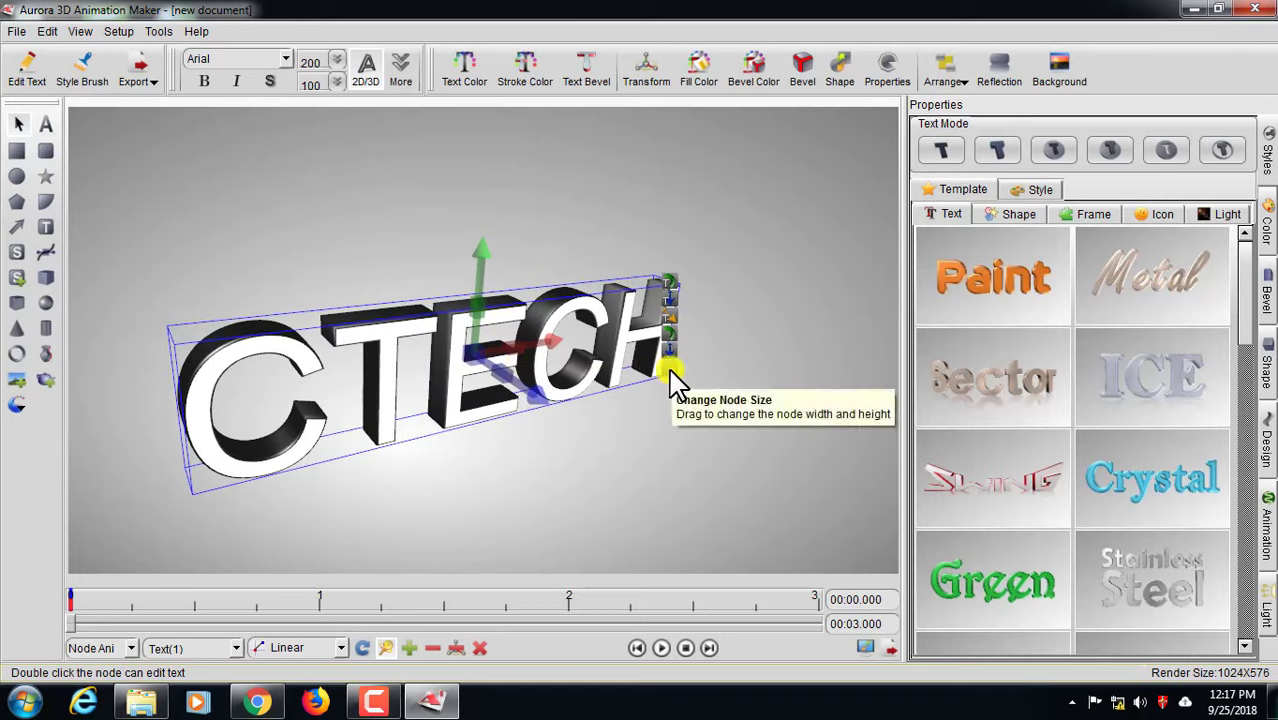
# Enlarge the CTECH text to size 253 and reposition it so all its letters fit within the scene
pyautogui.moveTo(674, 330); pyautogui.dragTo(742, 343)
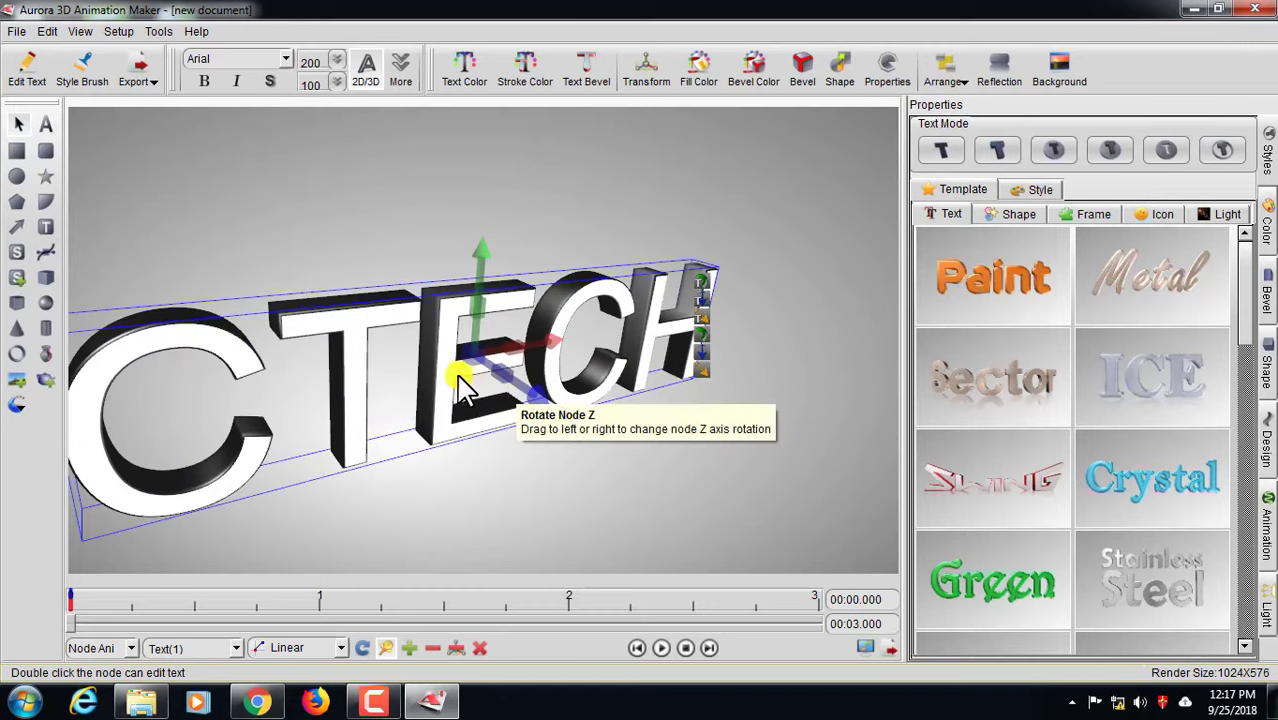
pyautogui.moveTo(452, 372); pyautogui.dragTo(531, 356)
pyautogui.click(558, 478)
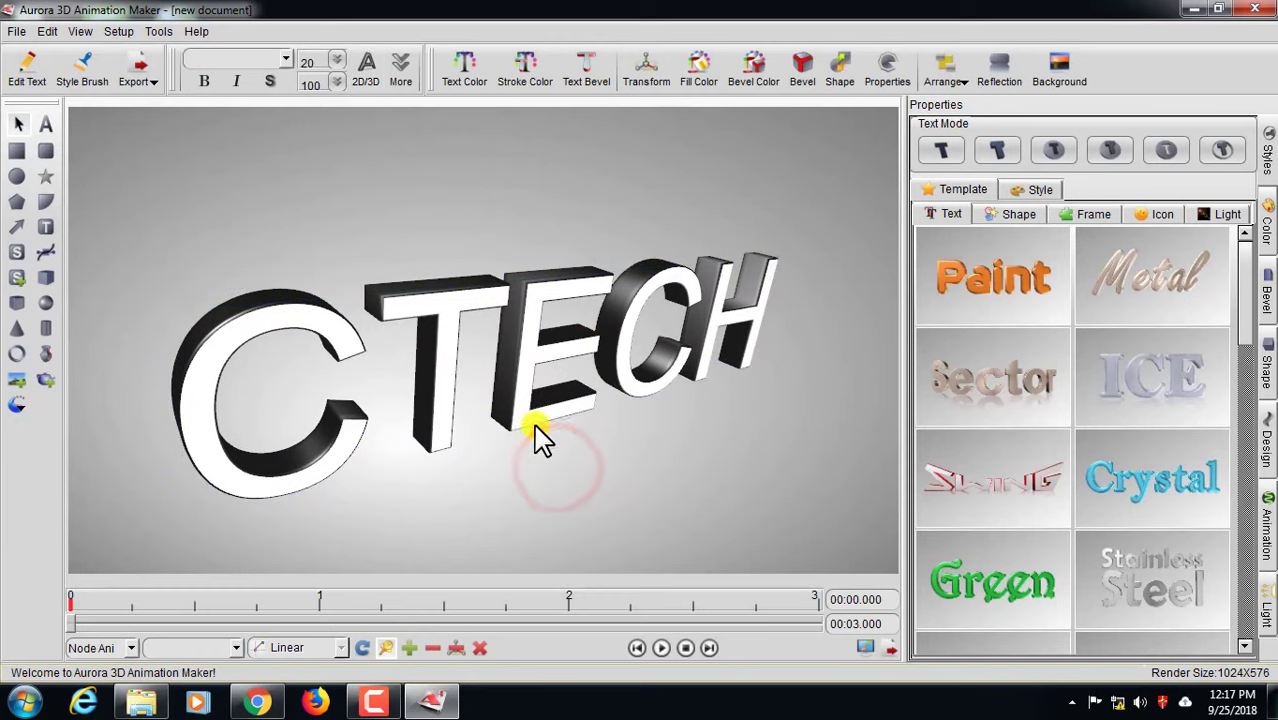
pyautogui.click(527, 398)
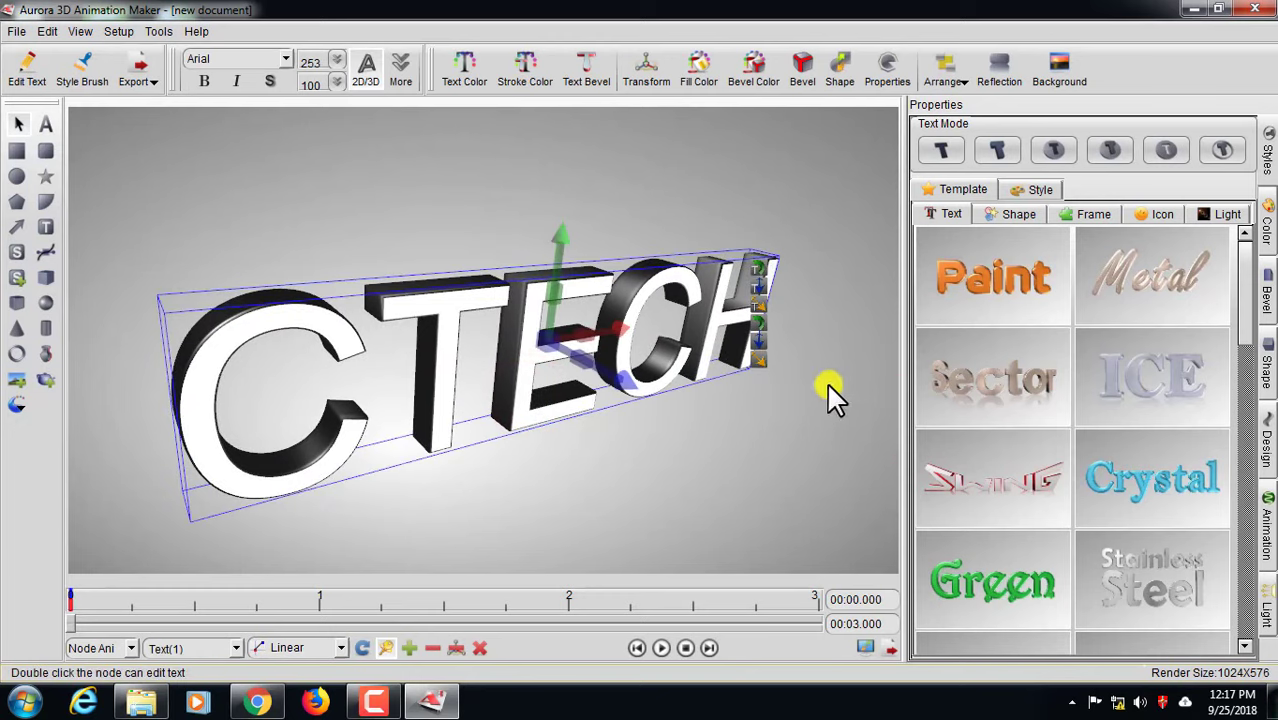
# Apply the fiery orange texture from the extended texture collection to the faces of the CTECH text
pyautogui.click(484, 76)
pyautogui.click(676, 404)
pyautogui.click(621, 401)
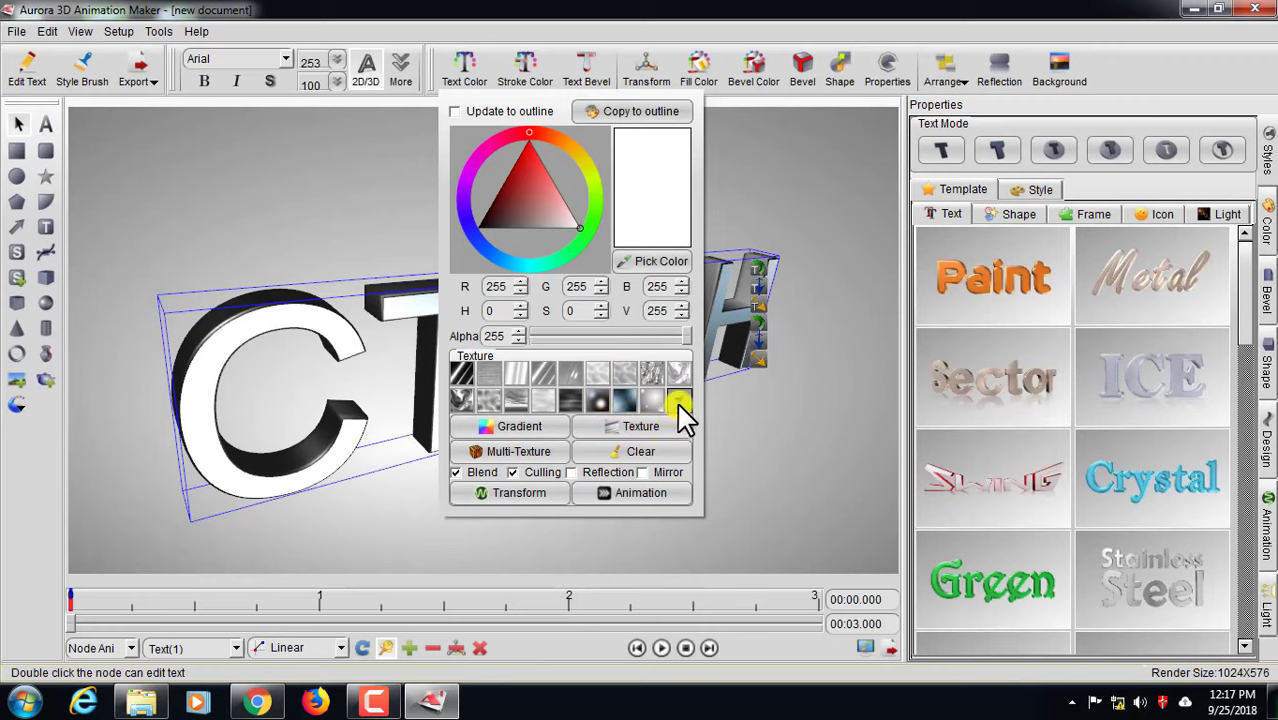
pyautogui.click(679, 403)
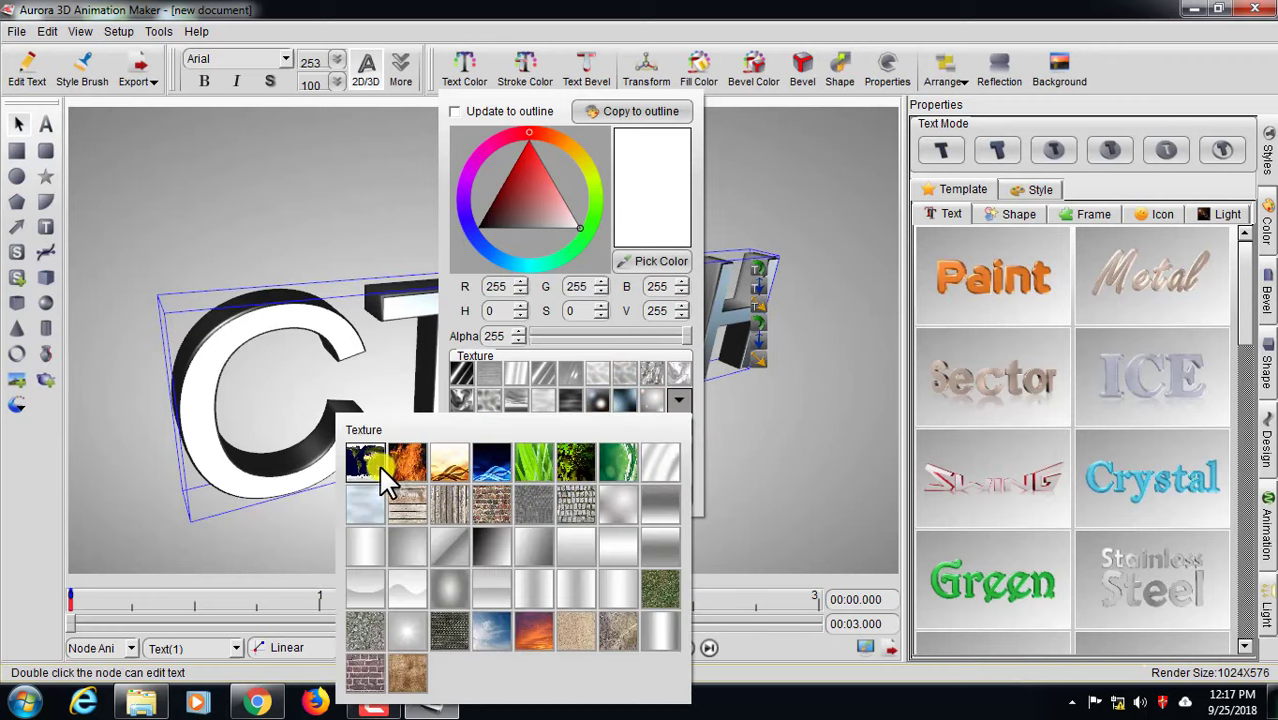
pyautogui.click(750, 468)
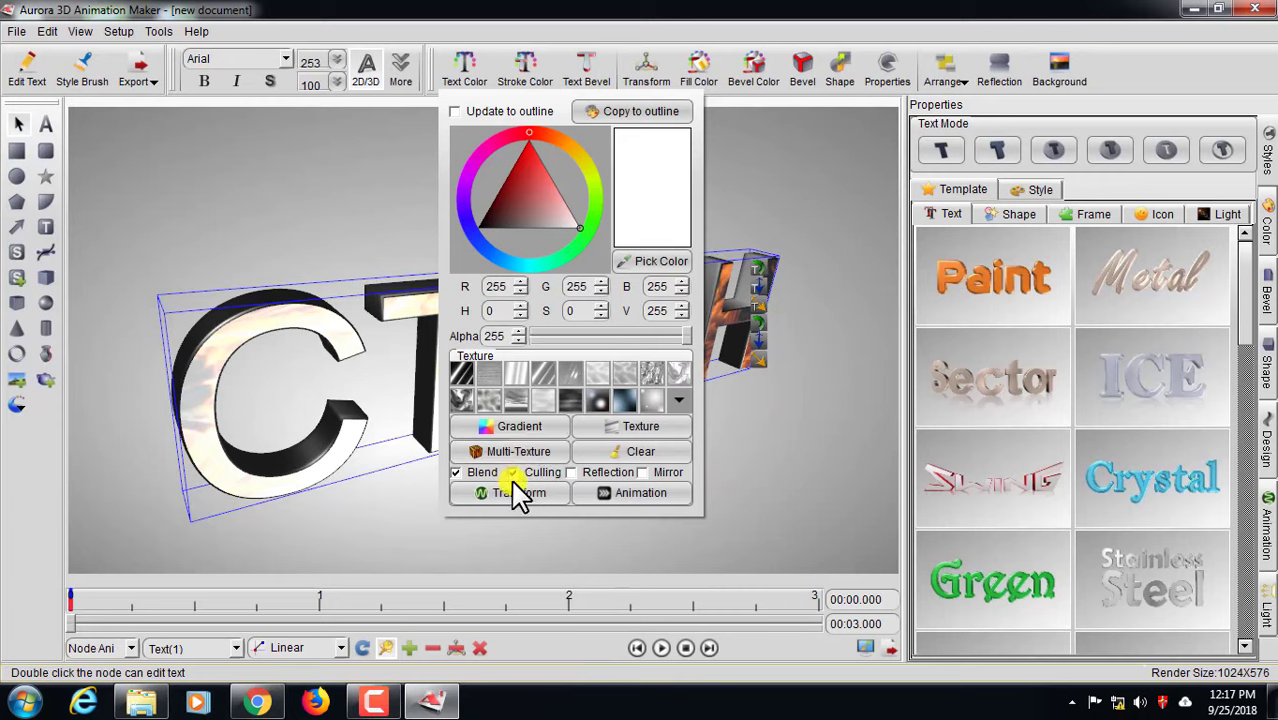
# Animate the text's face texture with the Vertical scale half template
pyautogui.click(615, 500)
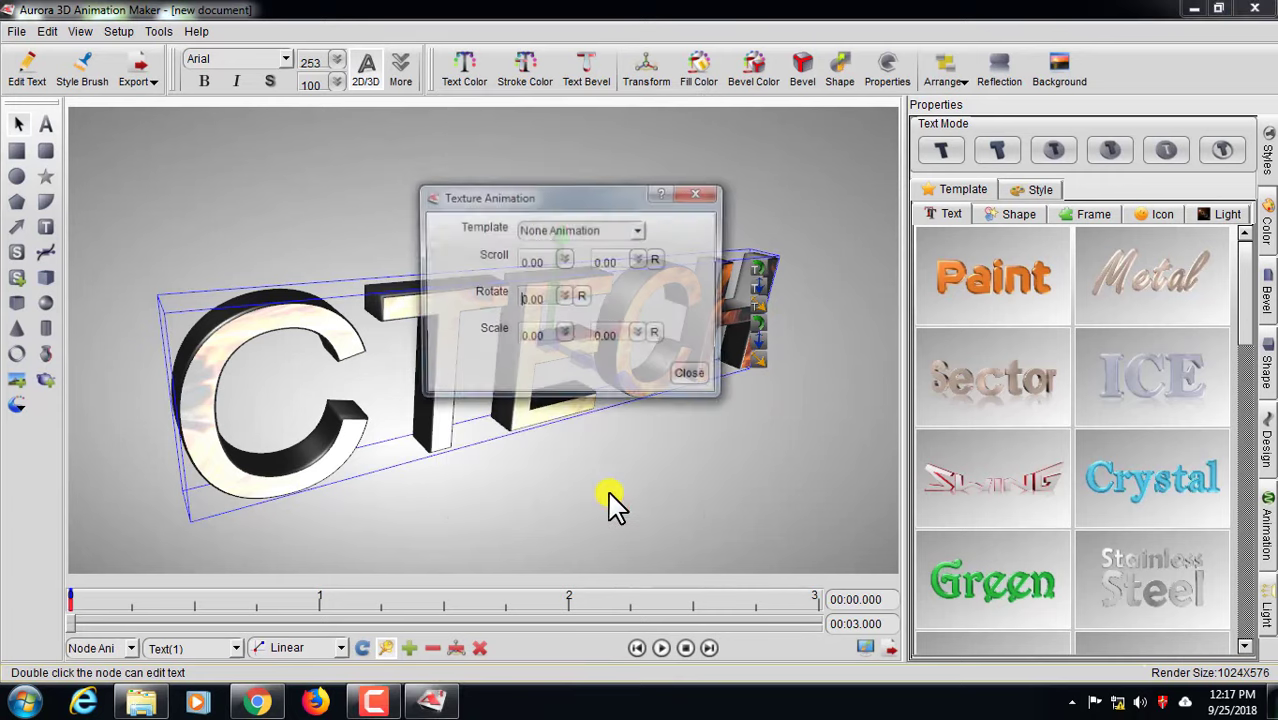
pyautogui.click(638, 231)
pyautogui.click(551, 326)
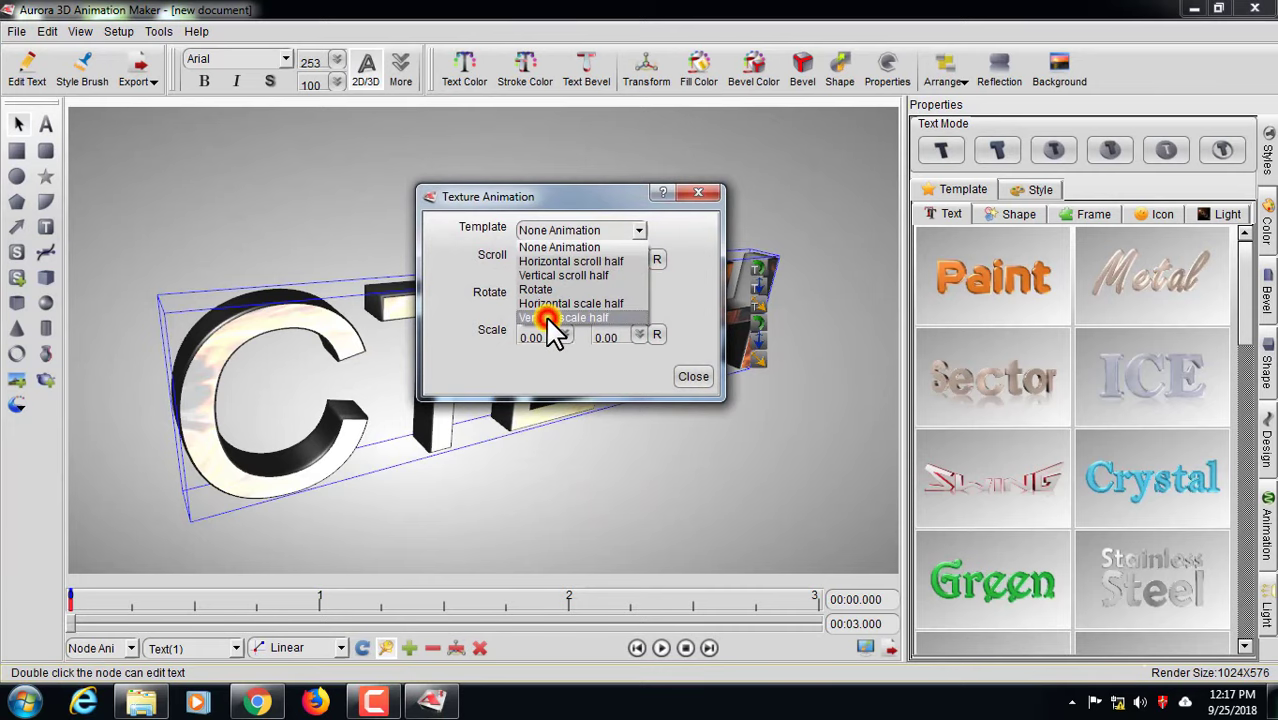
pyautogui.click(688, 378)
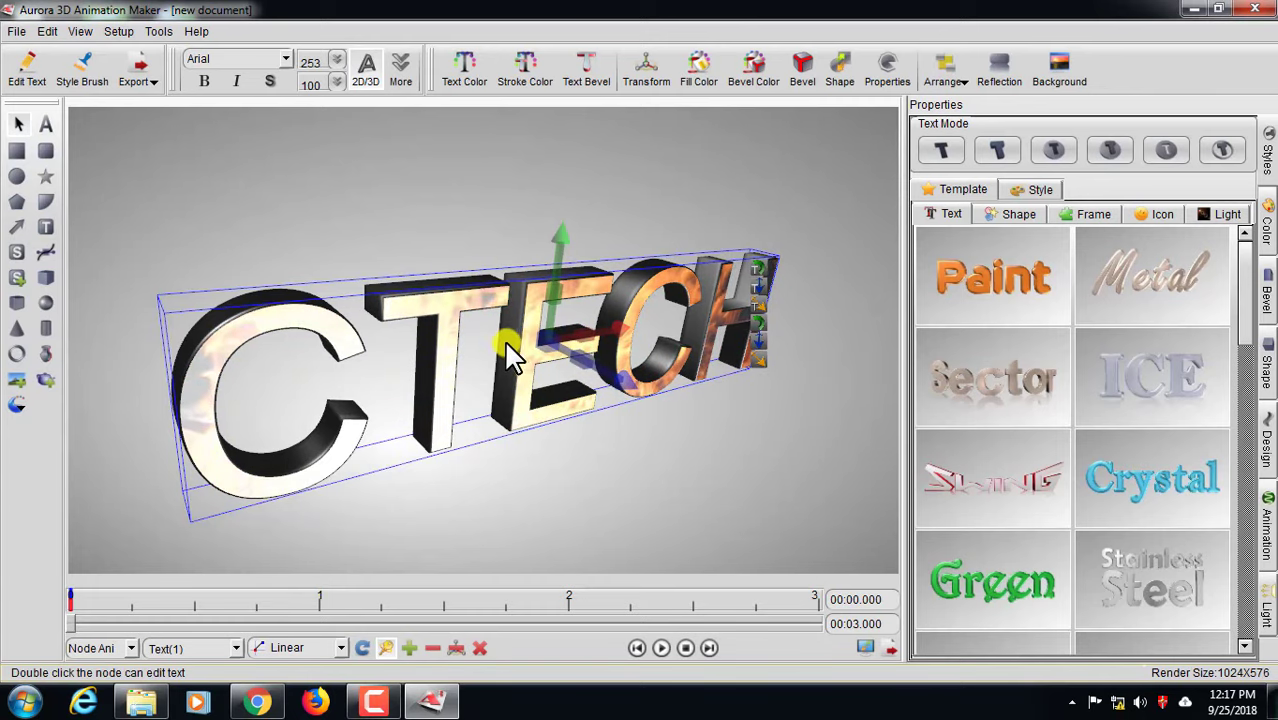
# Turn off Blend for the text's stroke color and apply the golden texture from the extended collection to the stroke
pyautogui.click(521, 78)
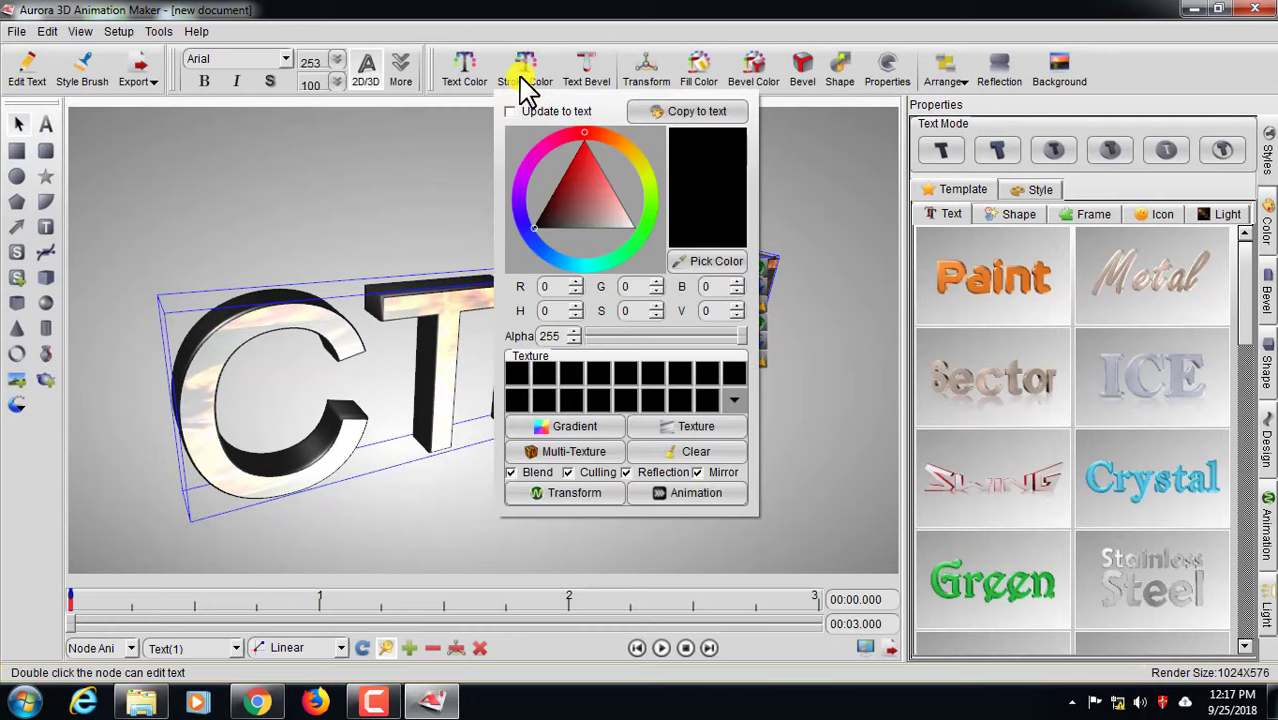
pyautogui.click(511, 472)
pyautogui.click(636, 377)
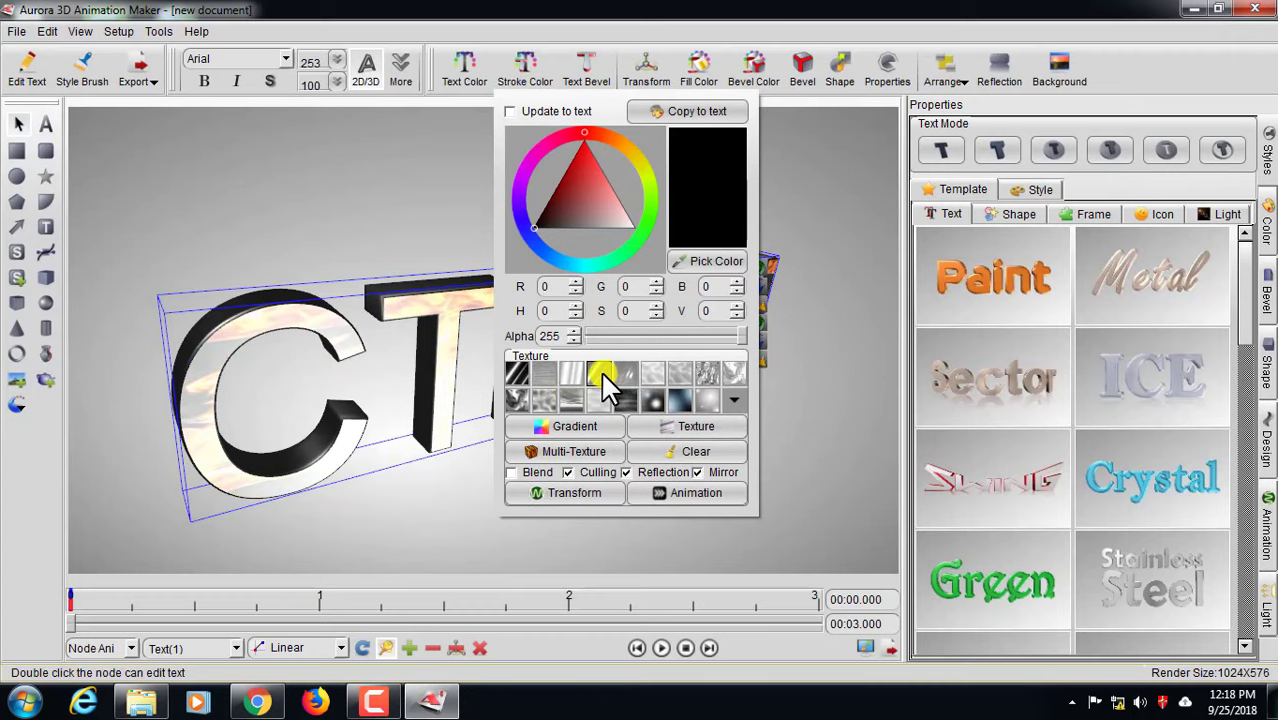
pyautogui.click(602, 375)
pyautogui.click(650, 375)
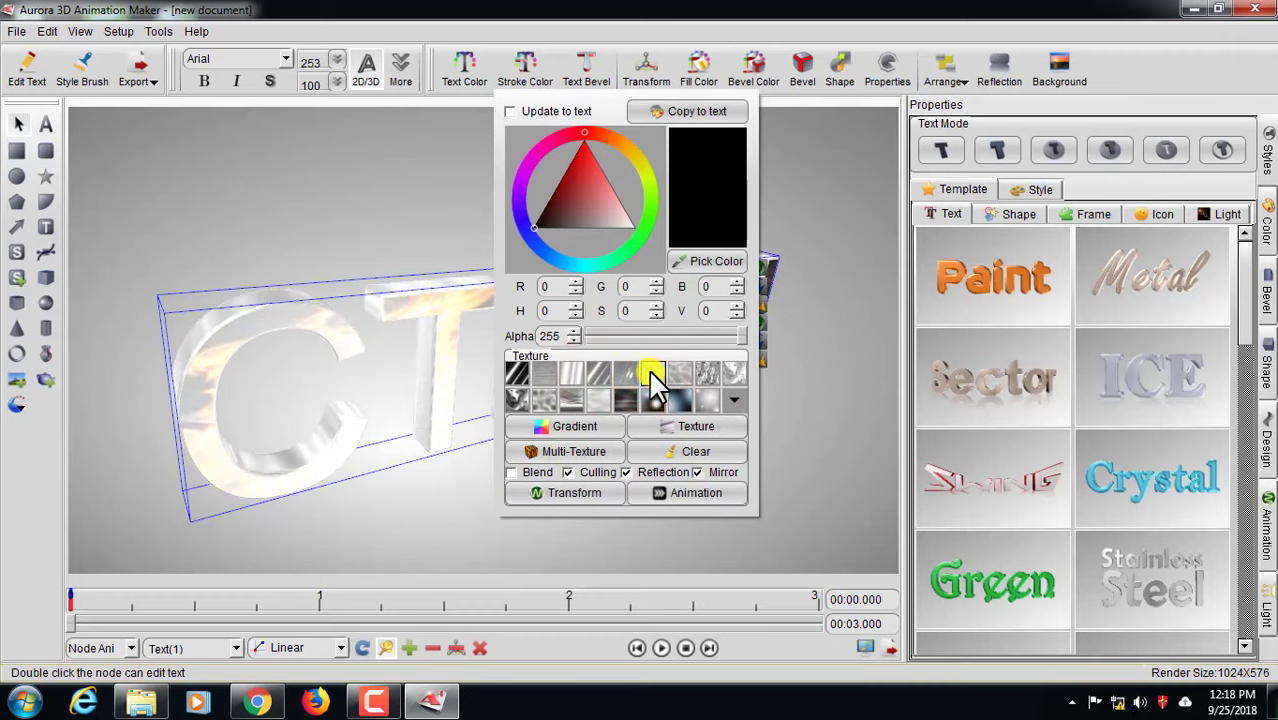
pyautogui.click(731, 399)
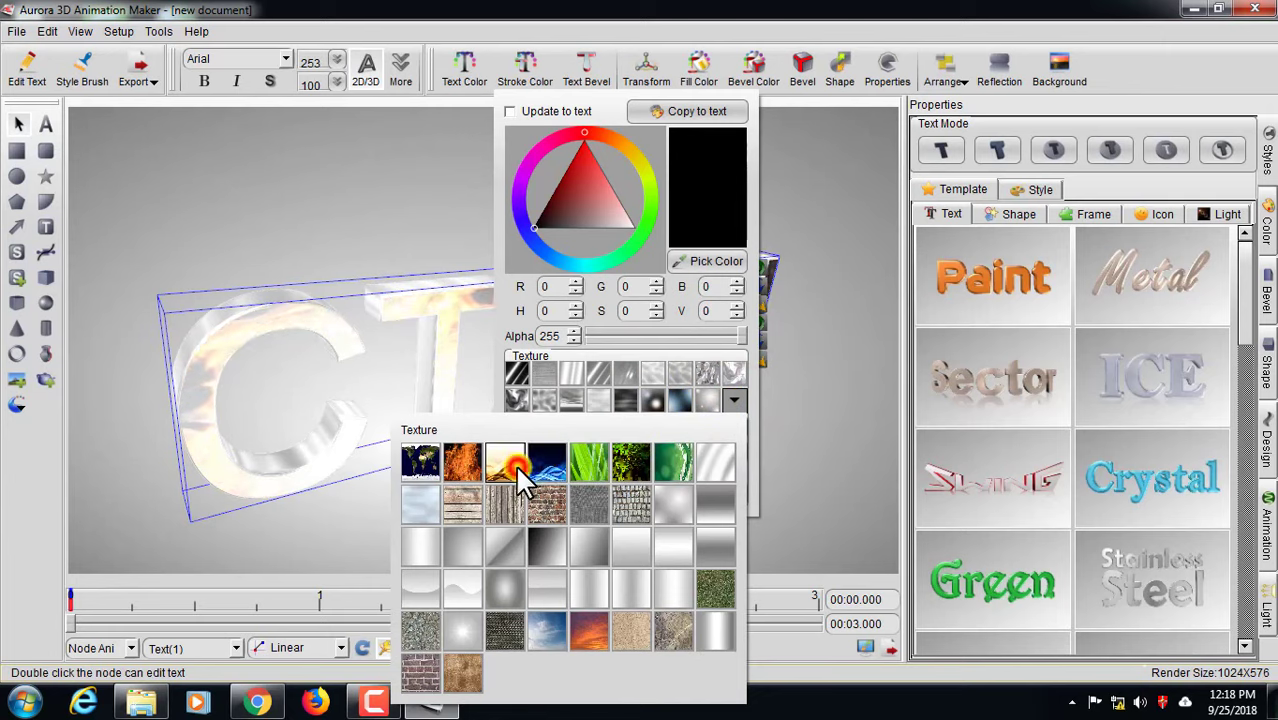
pyautogui.click(768, 460)
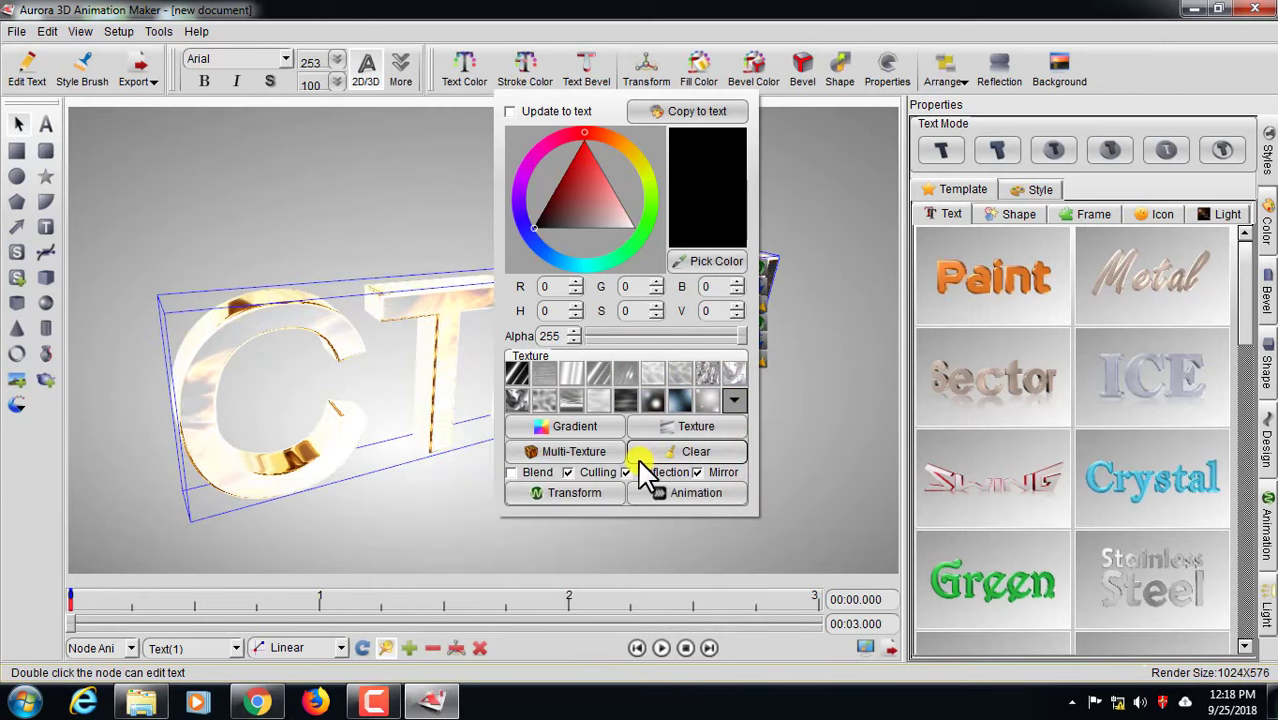
# Try the Horizontal scale half transform on the stroke texture and settle on Vertical scroll half
pyautogui.click(580, 503)
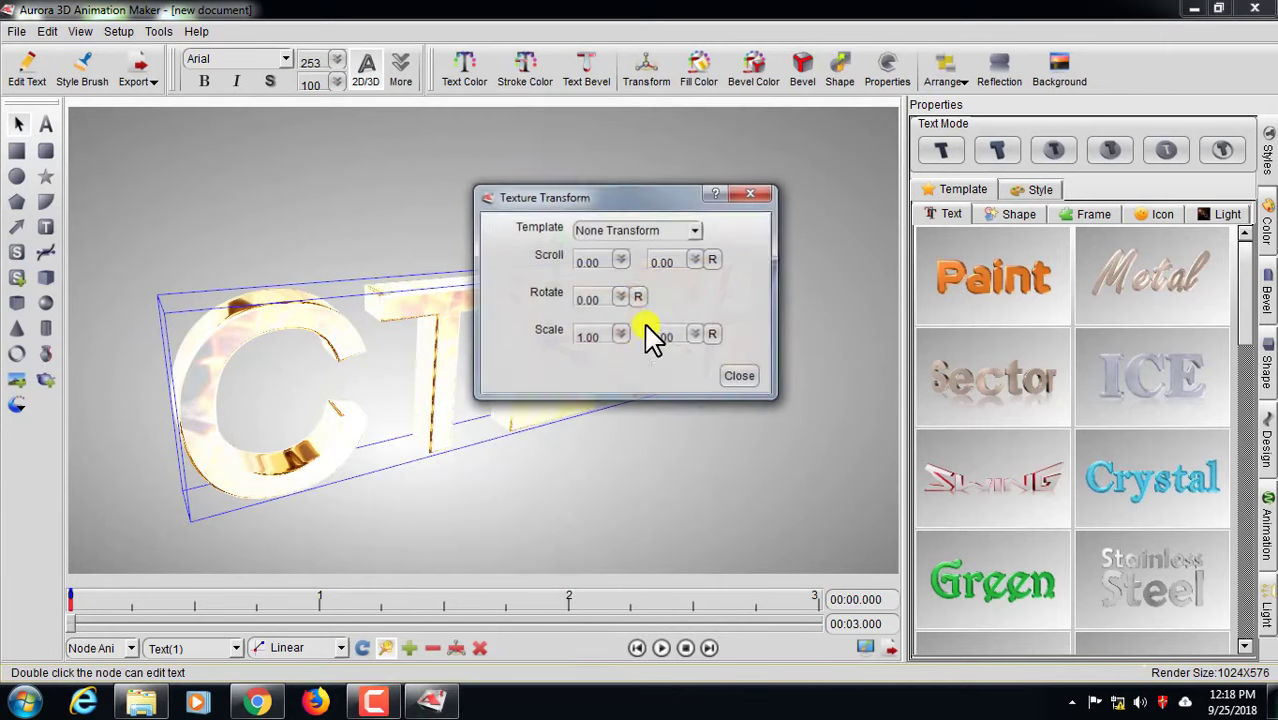
pyautogui.click(660, 232)
pyautogui.click(614, 303)
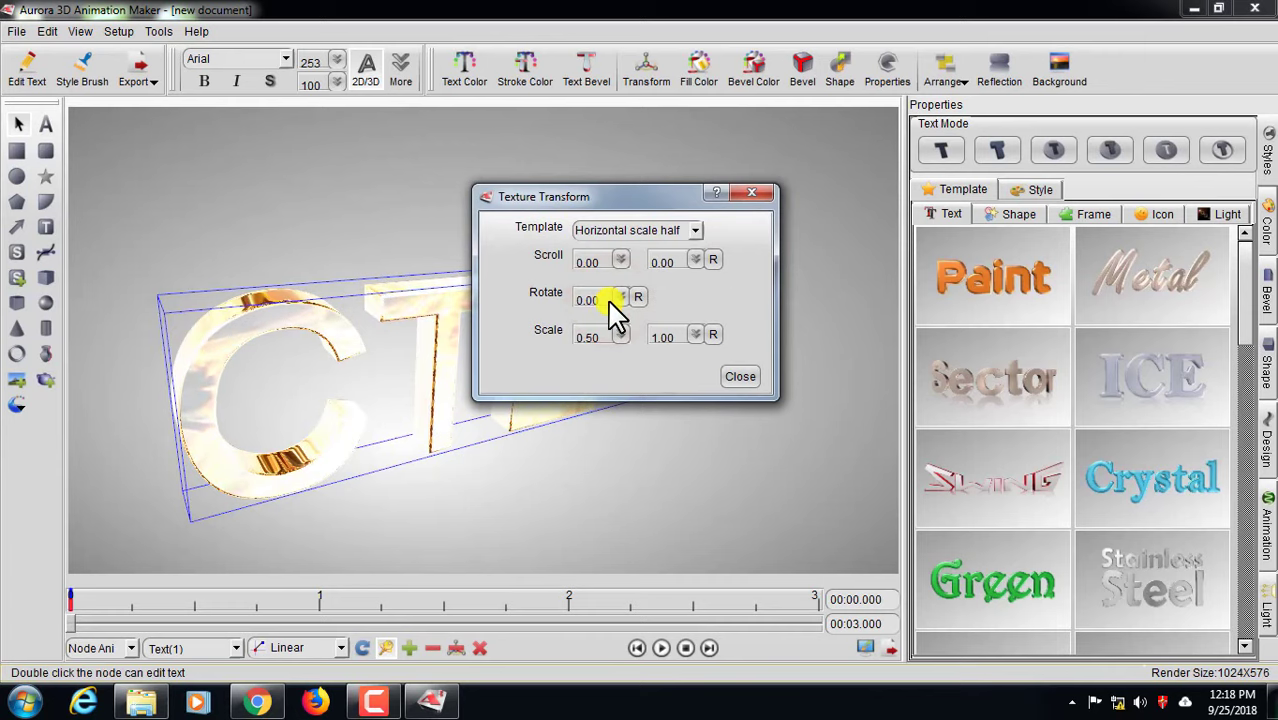
pyautogui.click(618, 276)
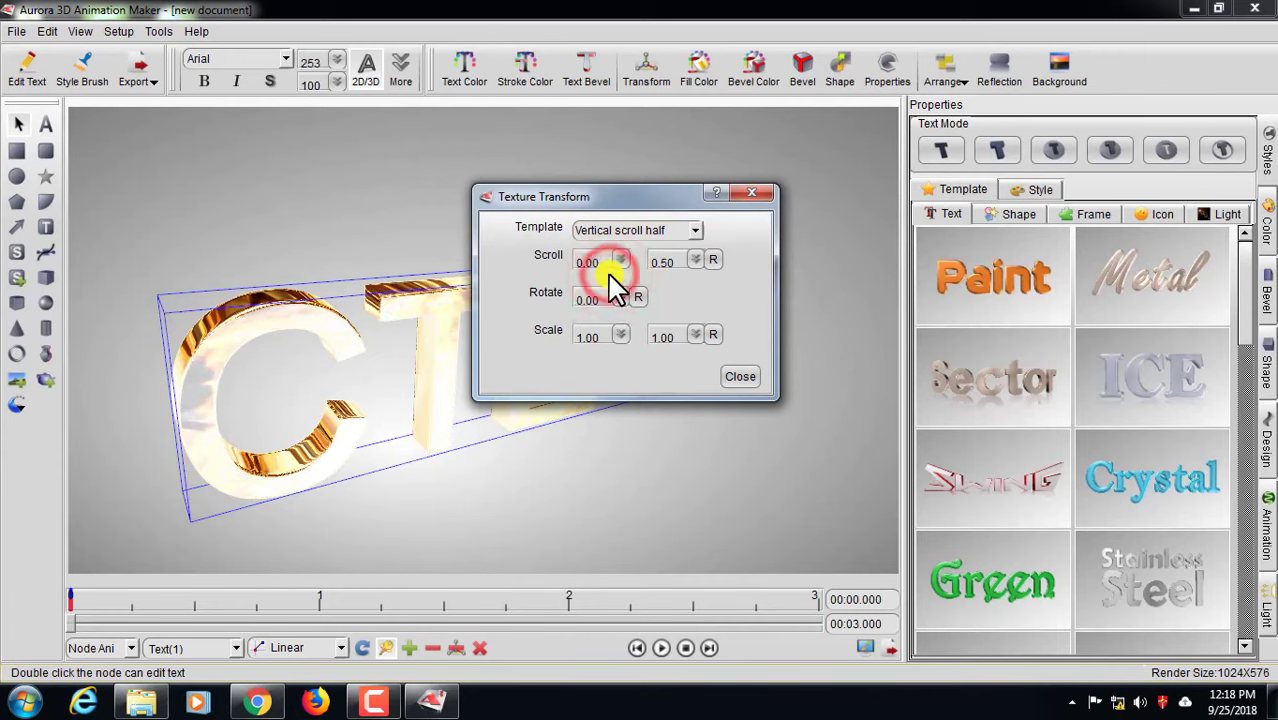
pyautogui.click(735, 380)
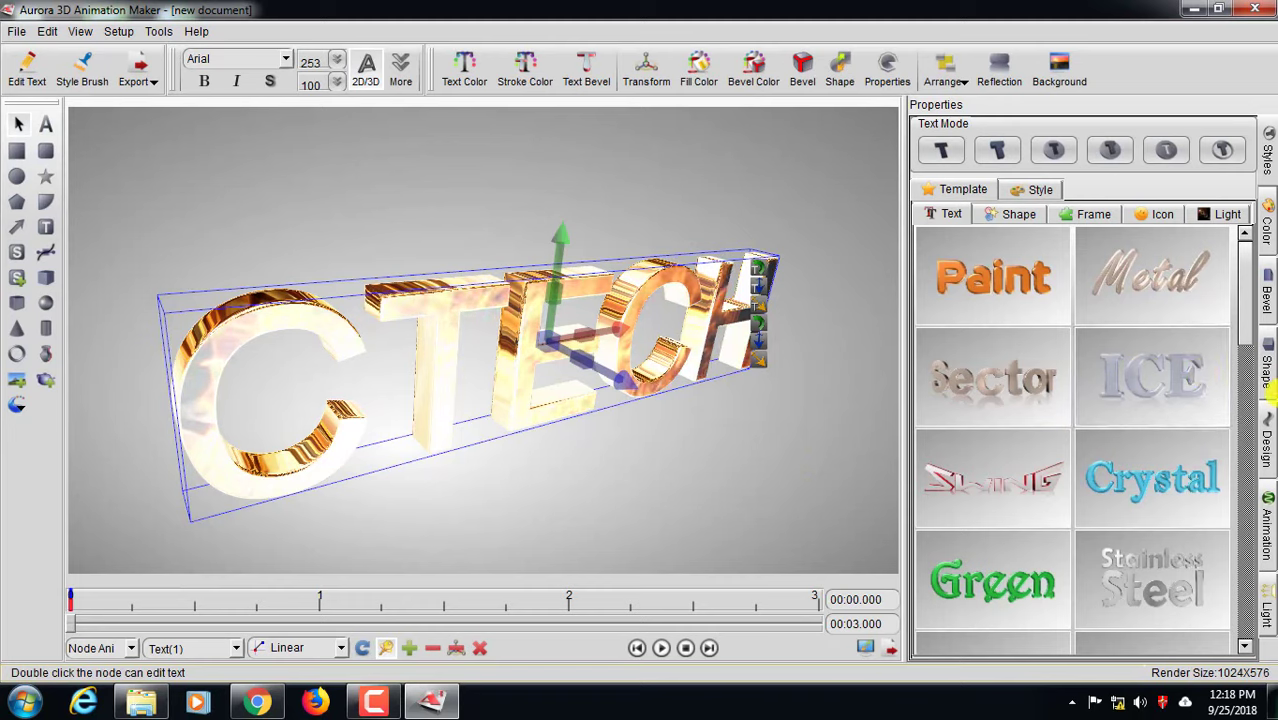
# Apply a 3.00-second Rotate animation to the CTECH text, animated by letter with a 10% delay
pyautogui.click(1267, 525)
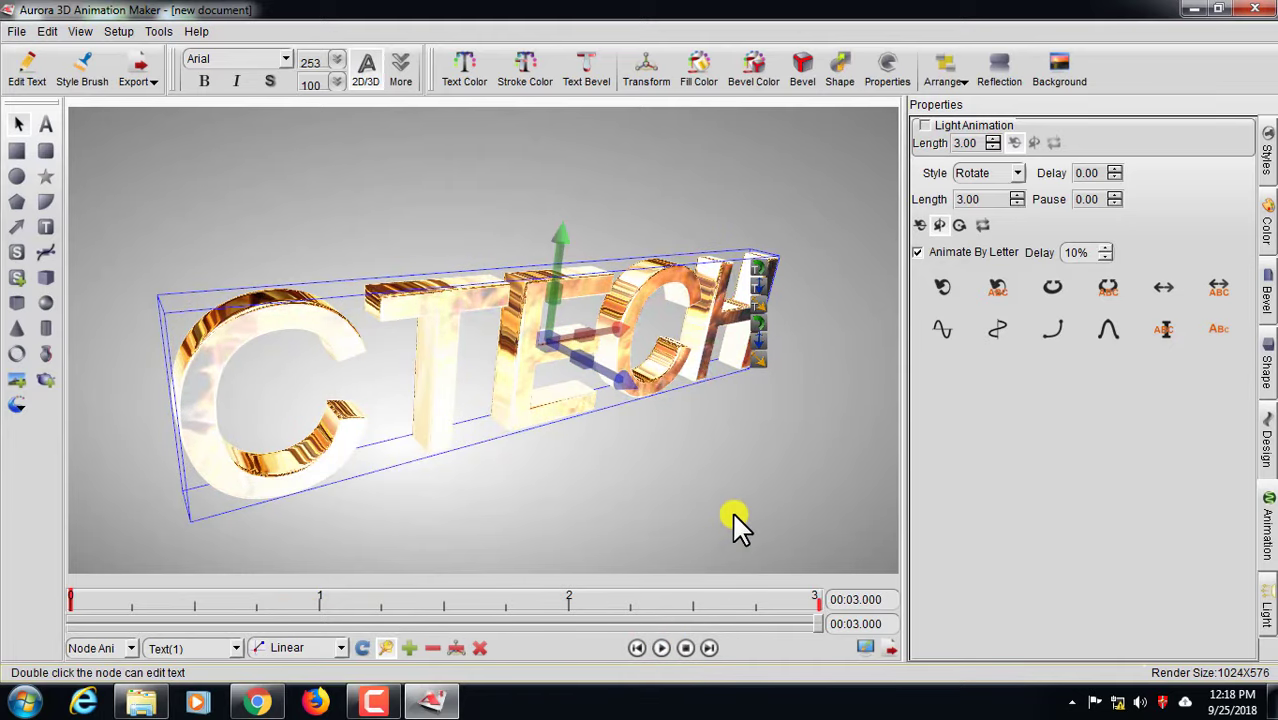
pyautogui.click(17, 253)
pyautogui.moveTo(918, 200); pyautogui.dragTo(950, 210)
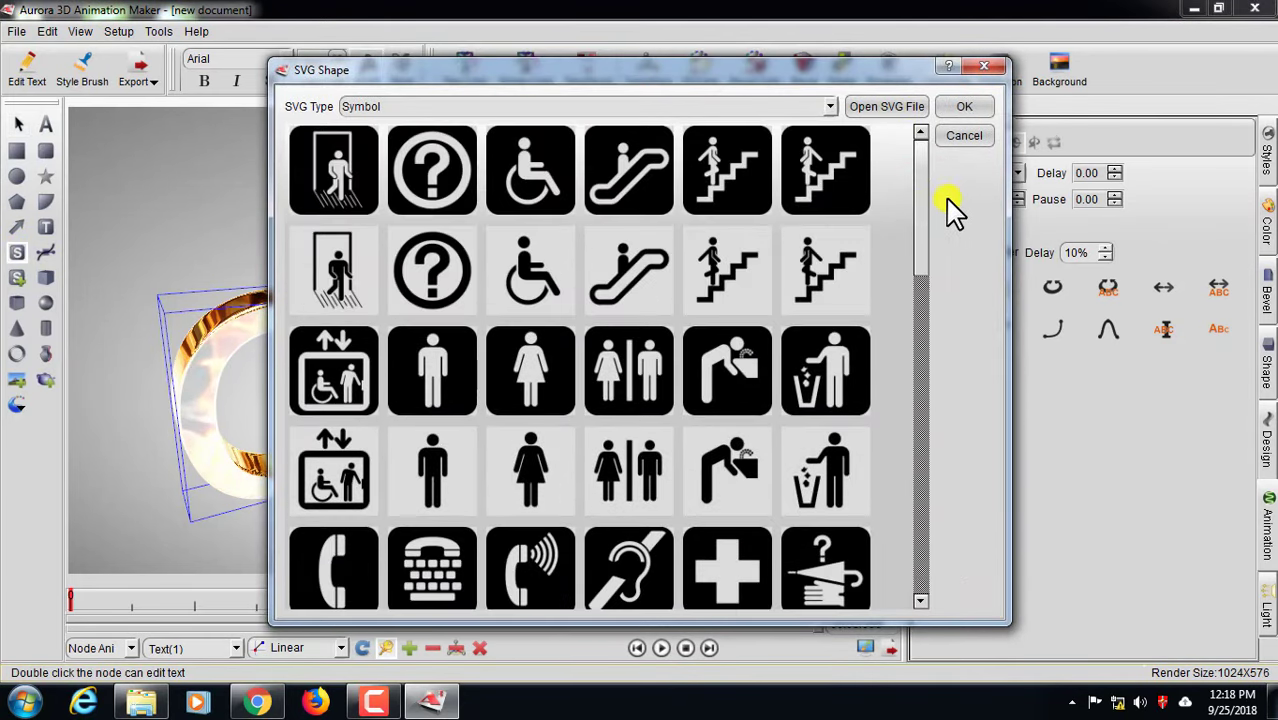
pyautogui.click(987, 70)
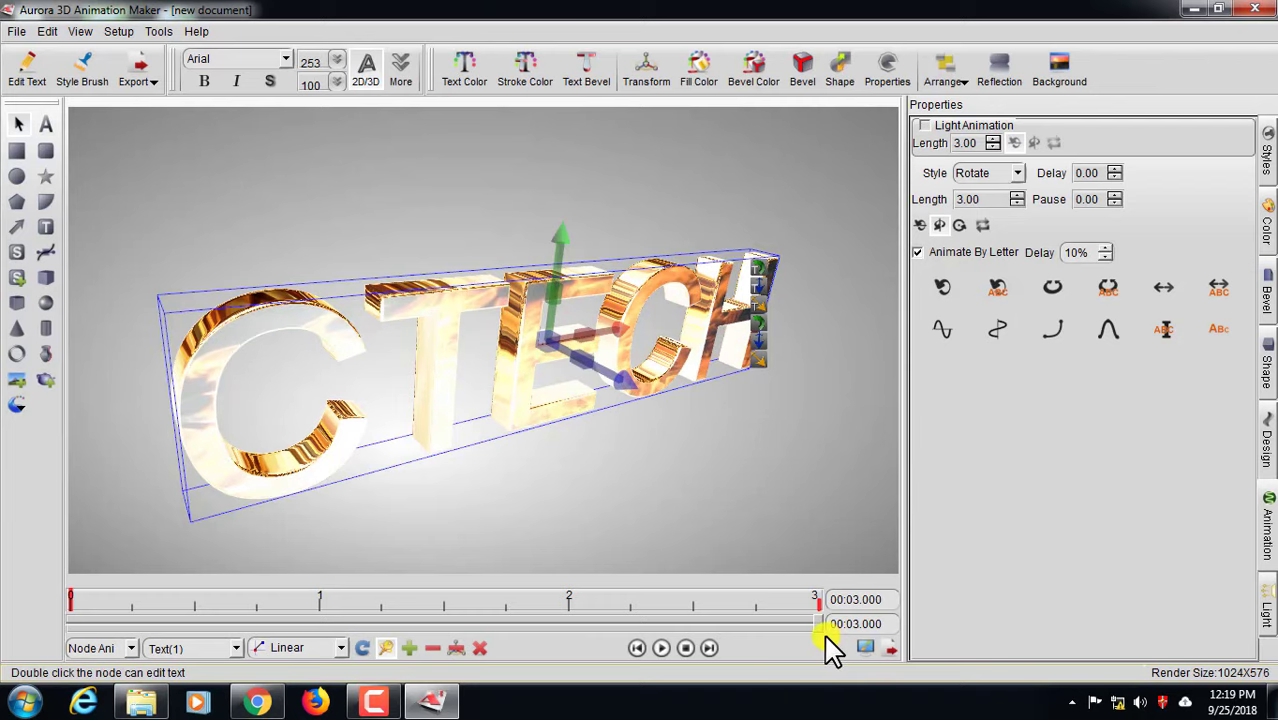
# Keyframe a new rotation angle for the CTECH text at 00:01.881 on the timeline and preview the animation
pyautogui.moveTo(789, 624); pyautogui.dragTo(532, 600)
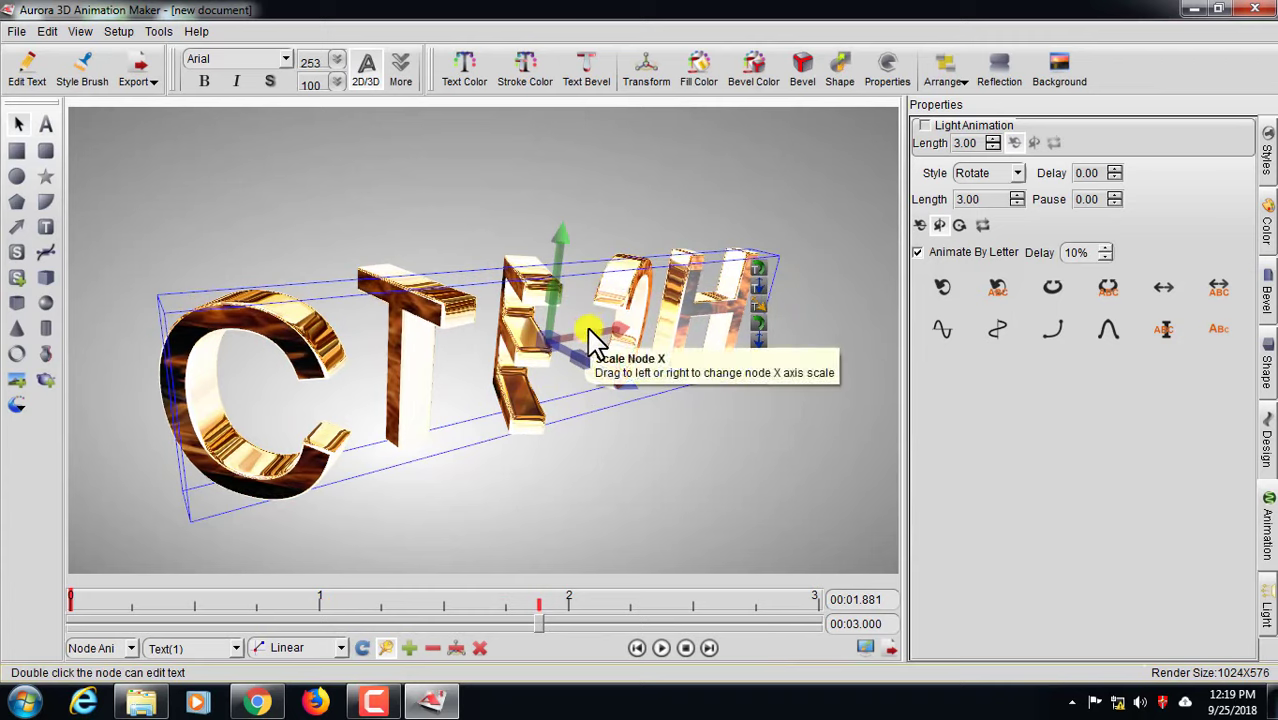
pyautogui.moveTo(590, 325)
pyautogui.mouseDown()
pyautogui.moveTo(565, 434)
pyautogui.moveTo(610, 310)
pyautogui.mouseUp()
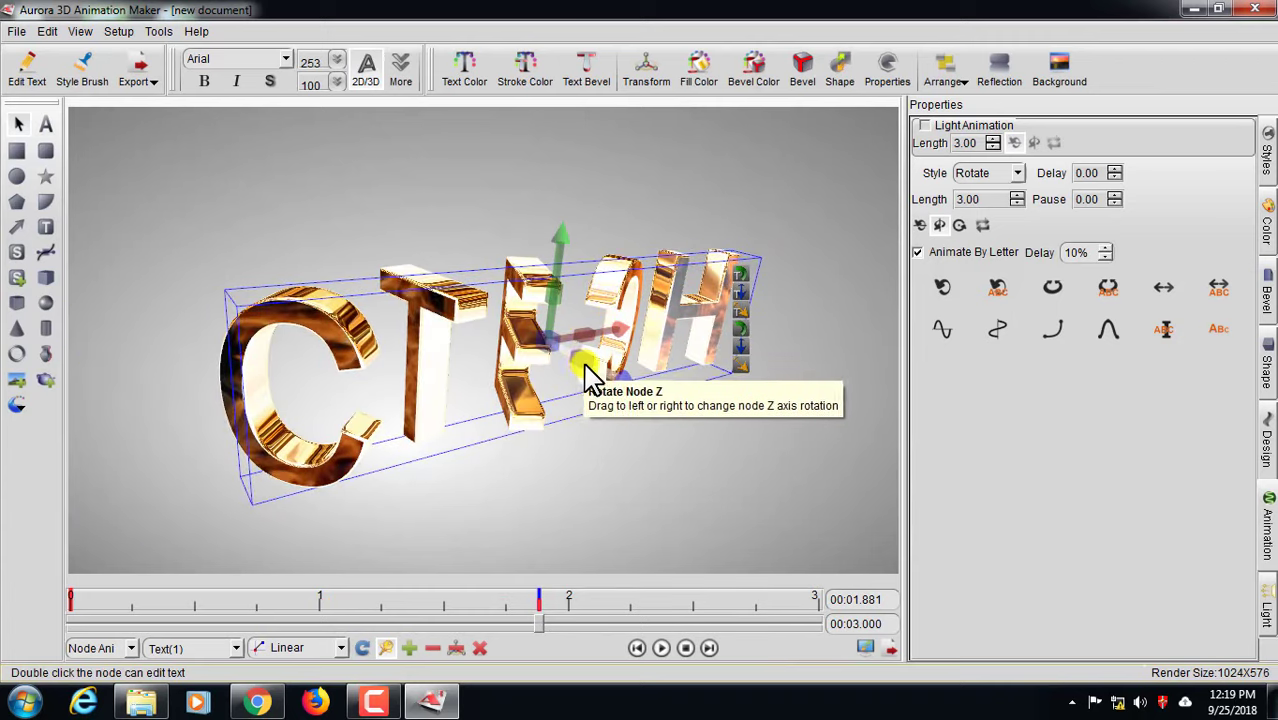
pyautogui.moveTo(585, 375); pyautogui.dragTo(585, 645)
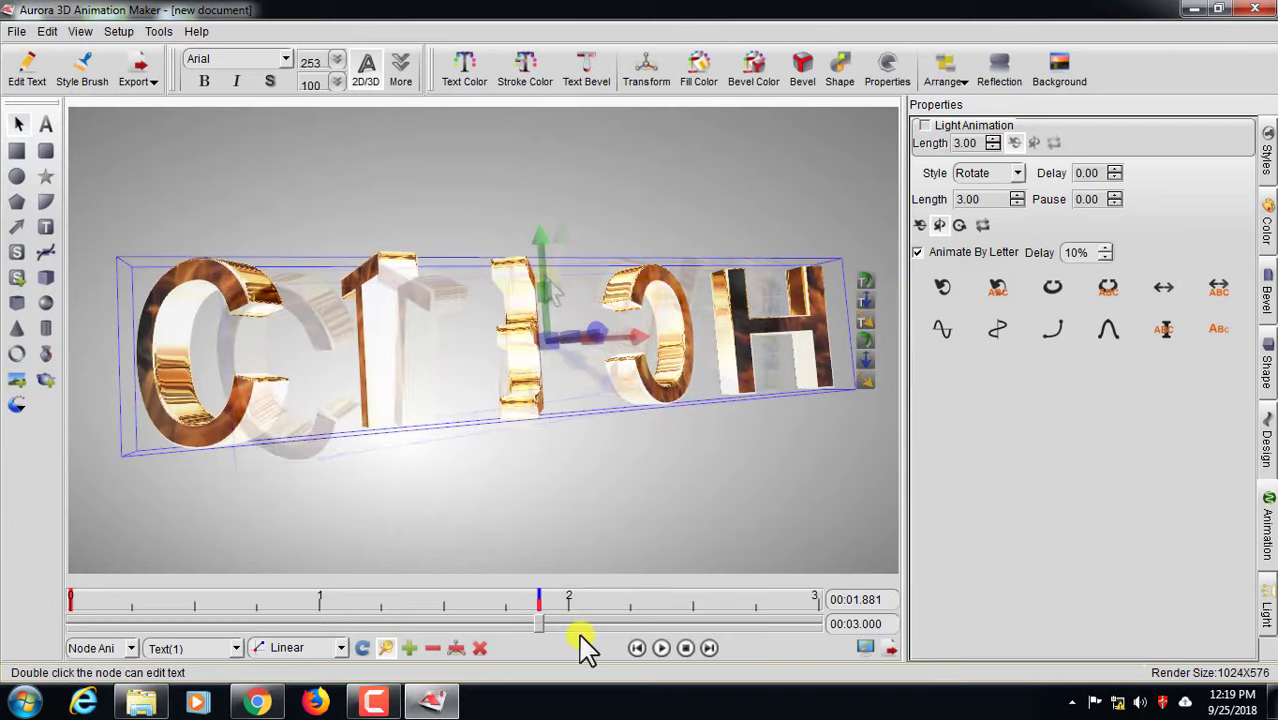
pyautogui.click(660, 650)
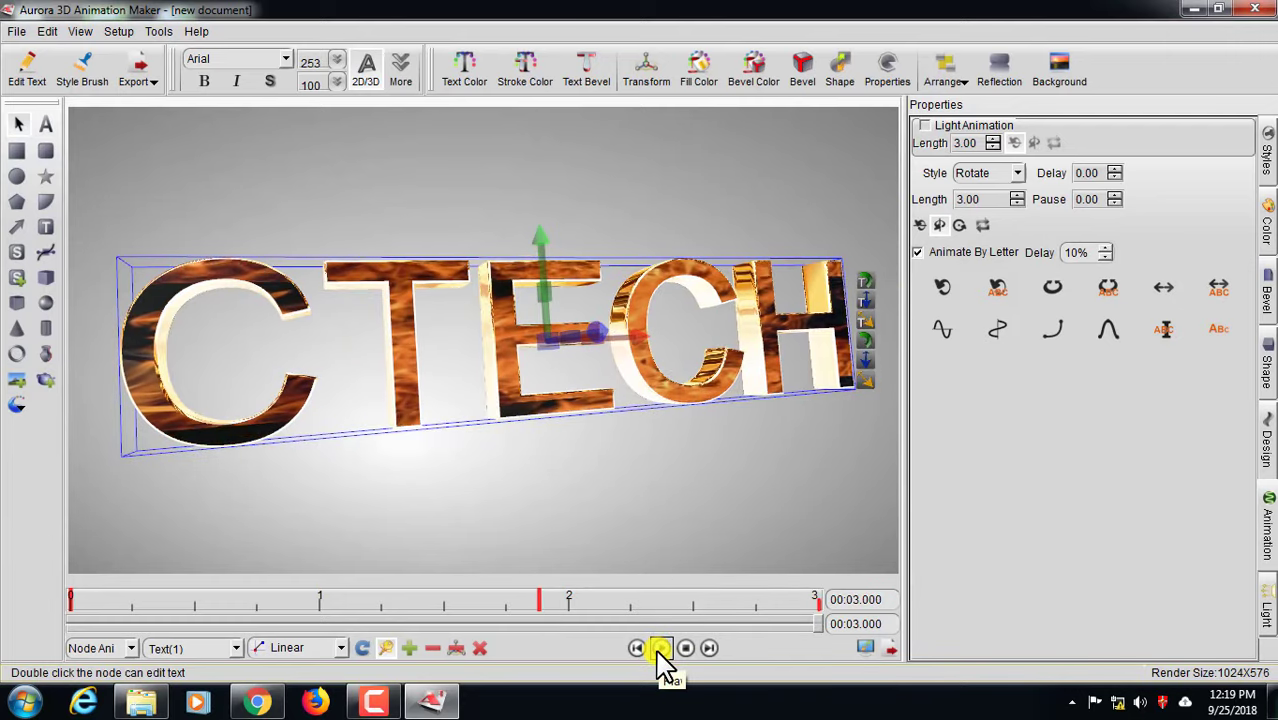
pyautogui.click(660, 650)
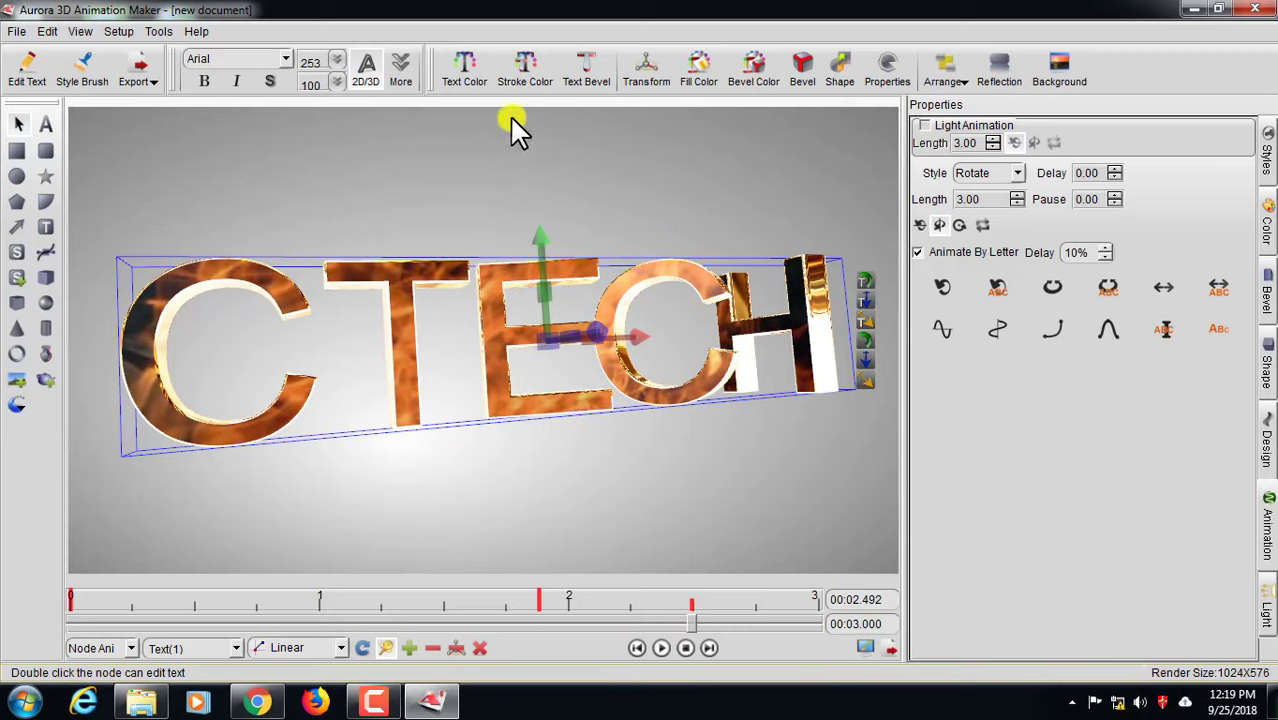
# Add a Fireworks Particle effect to the scene and play the animation with it
pyautogui.click(1066, 88)
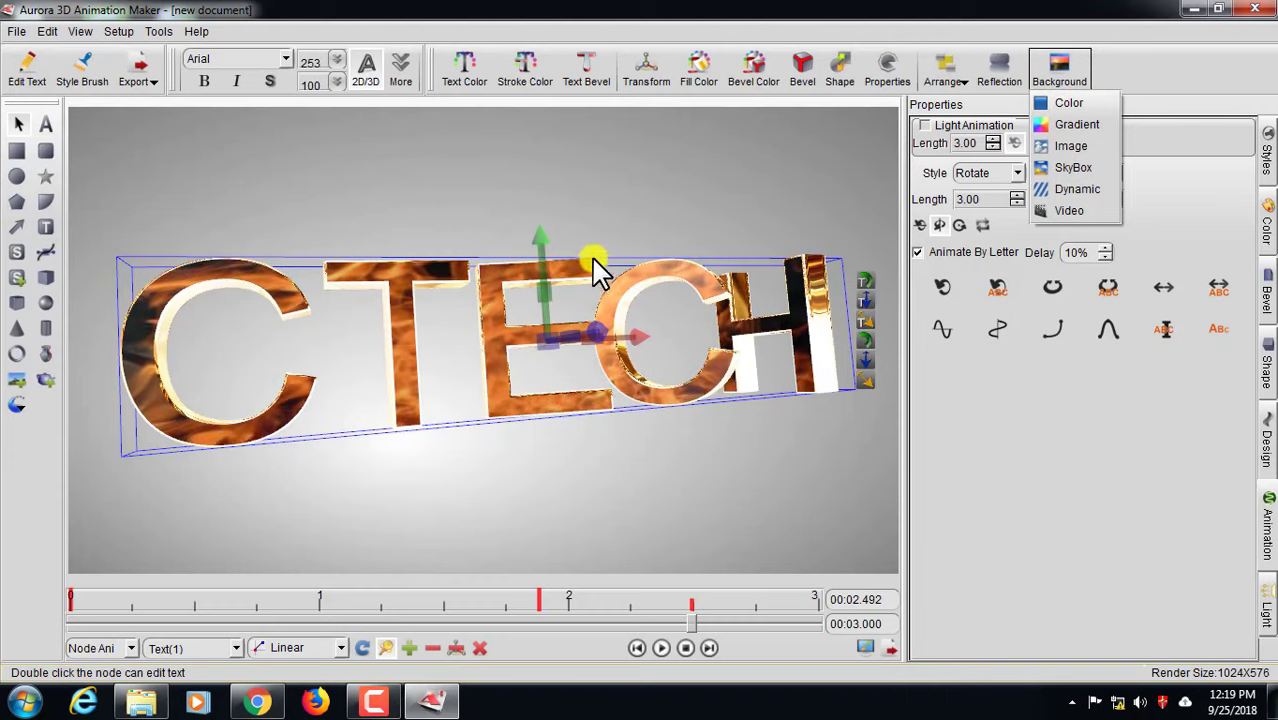
pyautogui.click(609, 195)
pyautogui.click(17, 404)
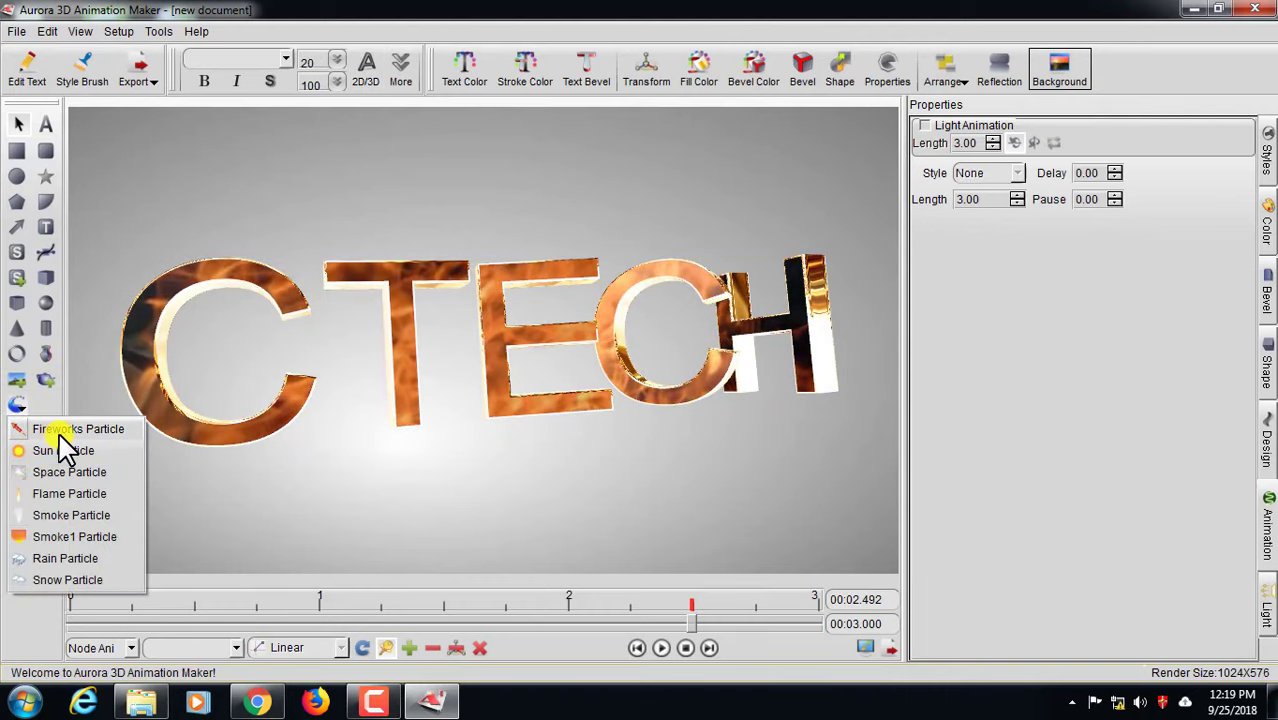
pyautogui.click(59, 436)
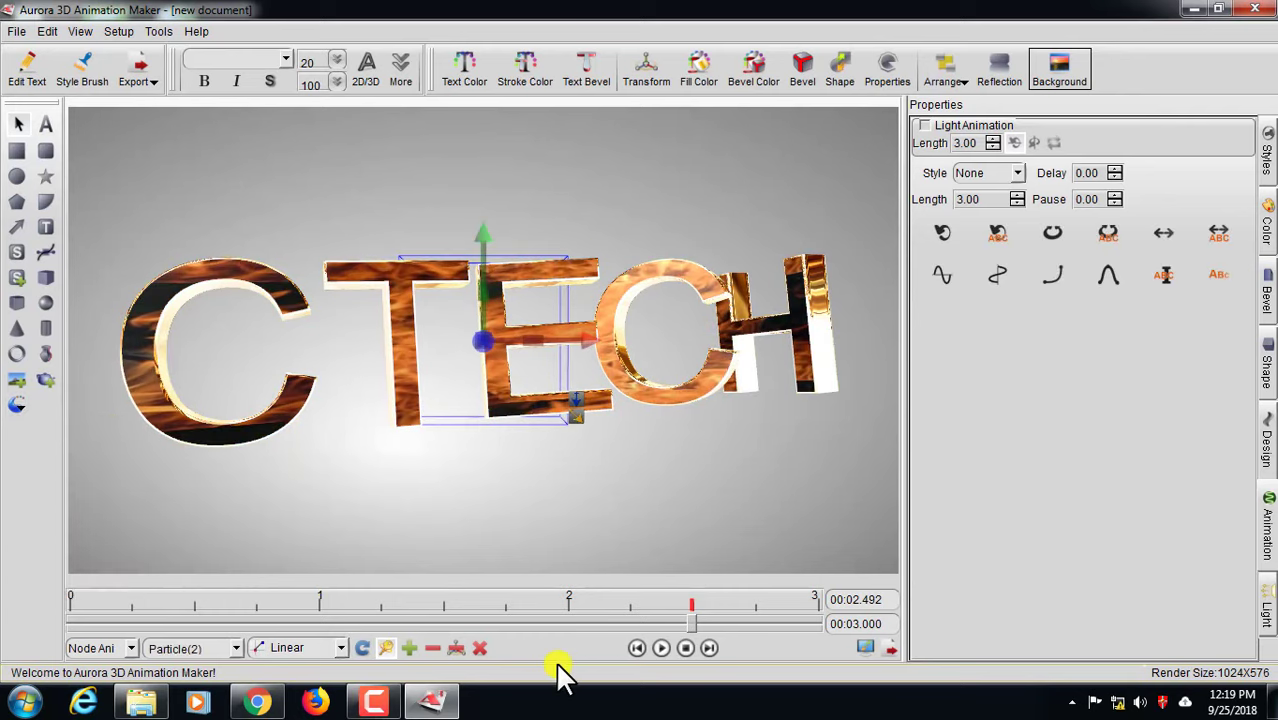
pyautogui.click(658, 648)
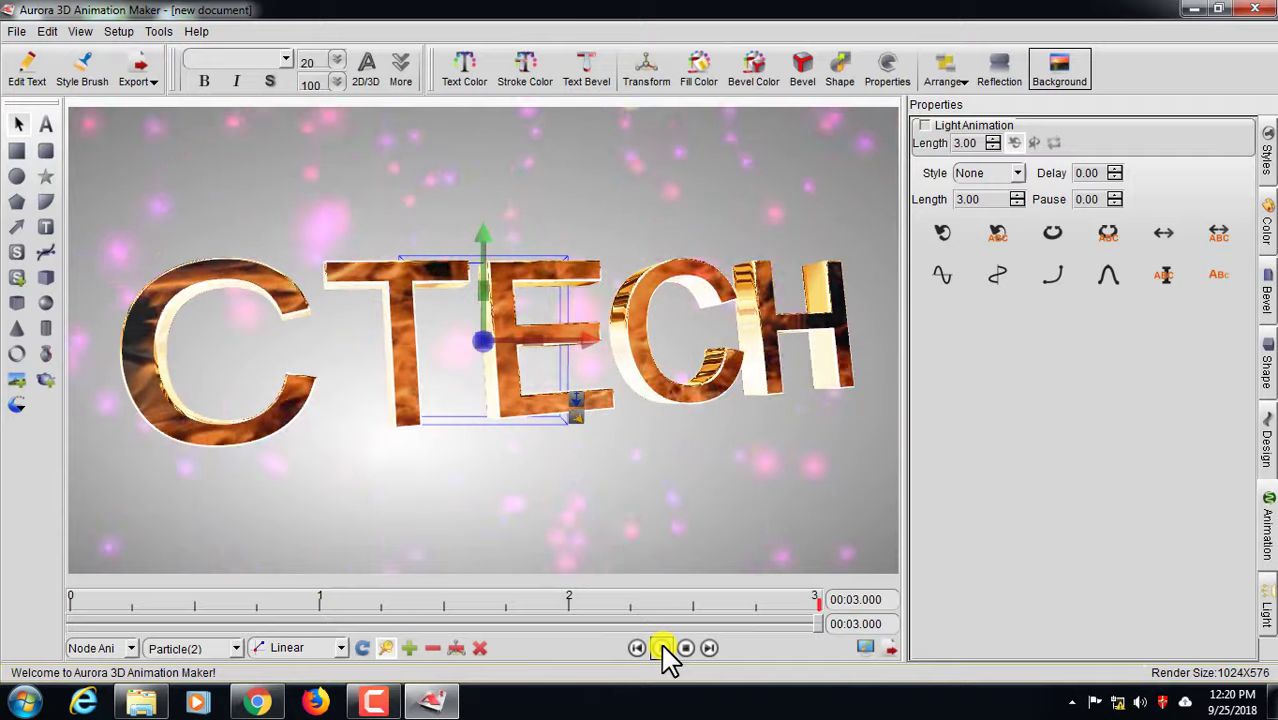
pyautogui.click(661, 648)
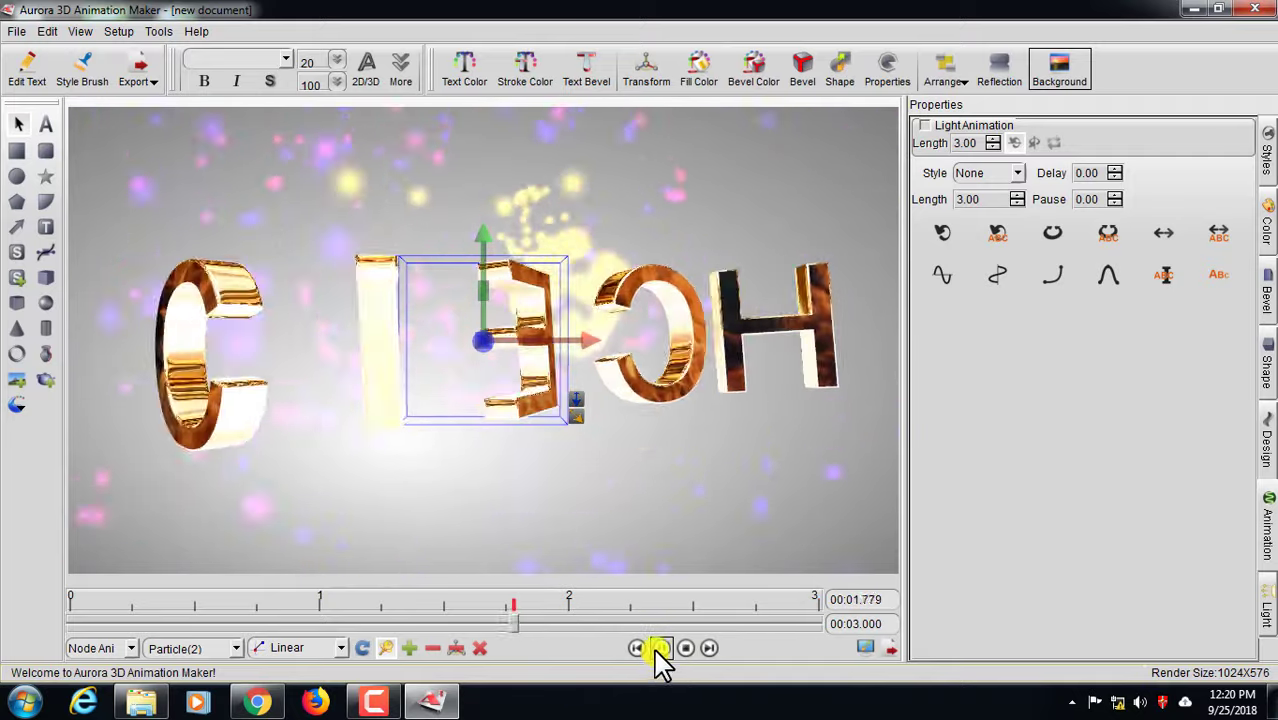
# Set the scene's background to the video Video-10
pyautogui.click(1061, 72)
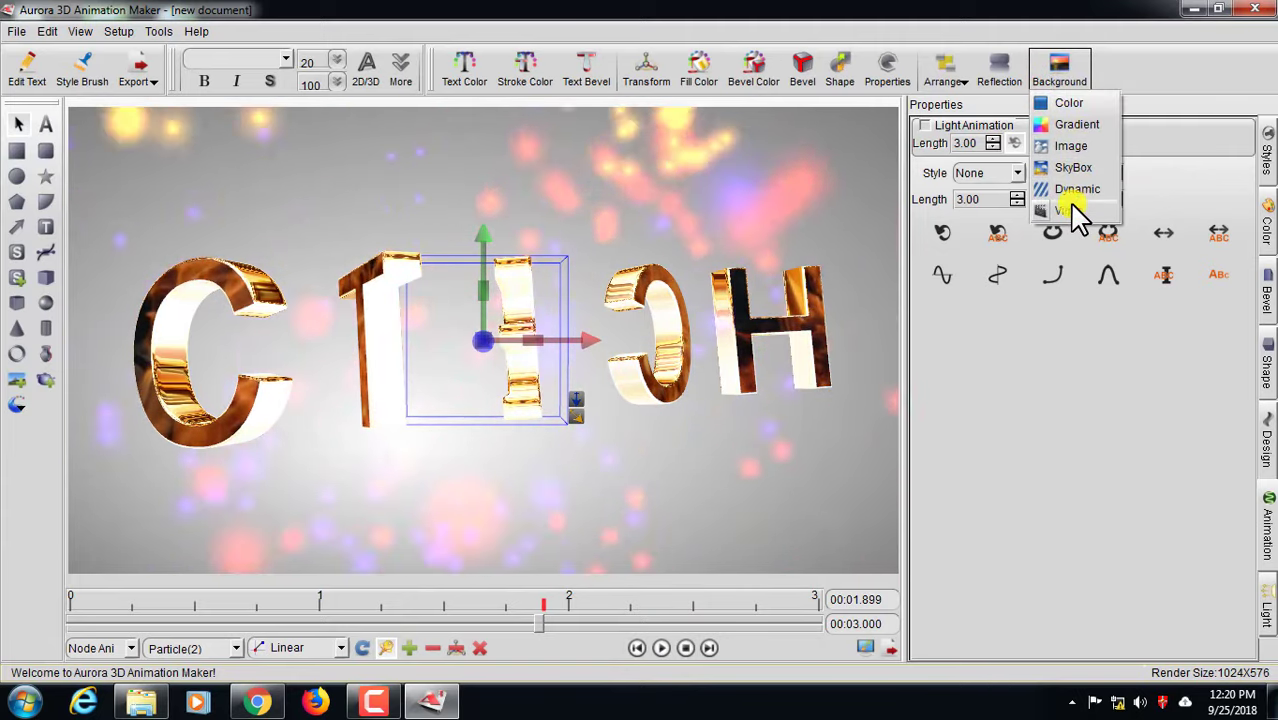
pyautogui.click(1070, 210)
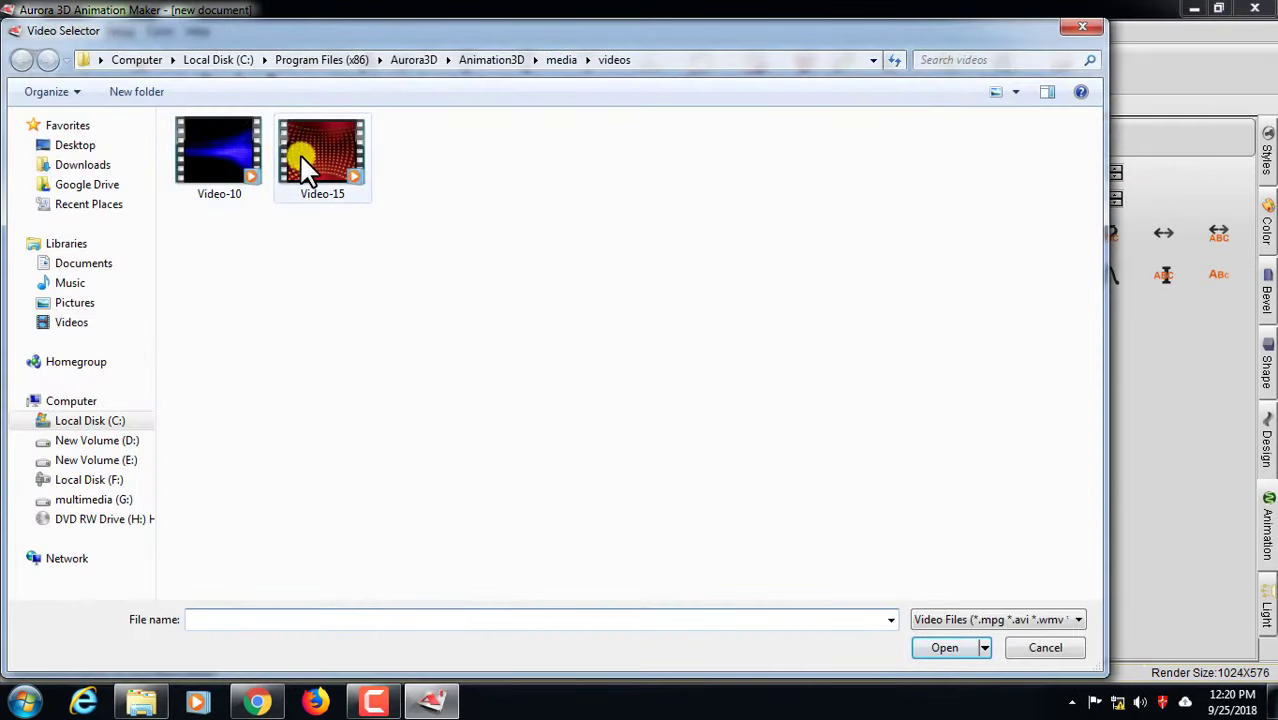
pyautogui.doubleClick(227, 150)
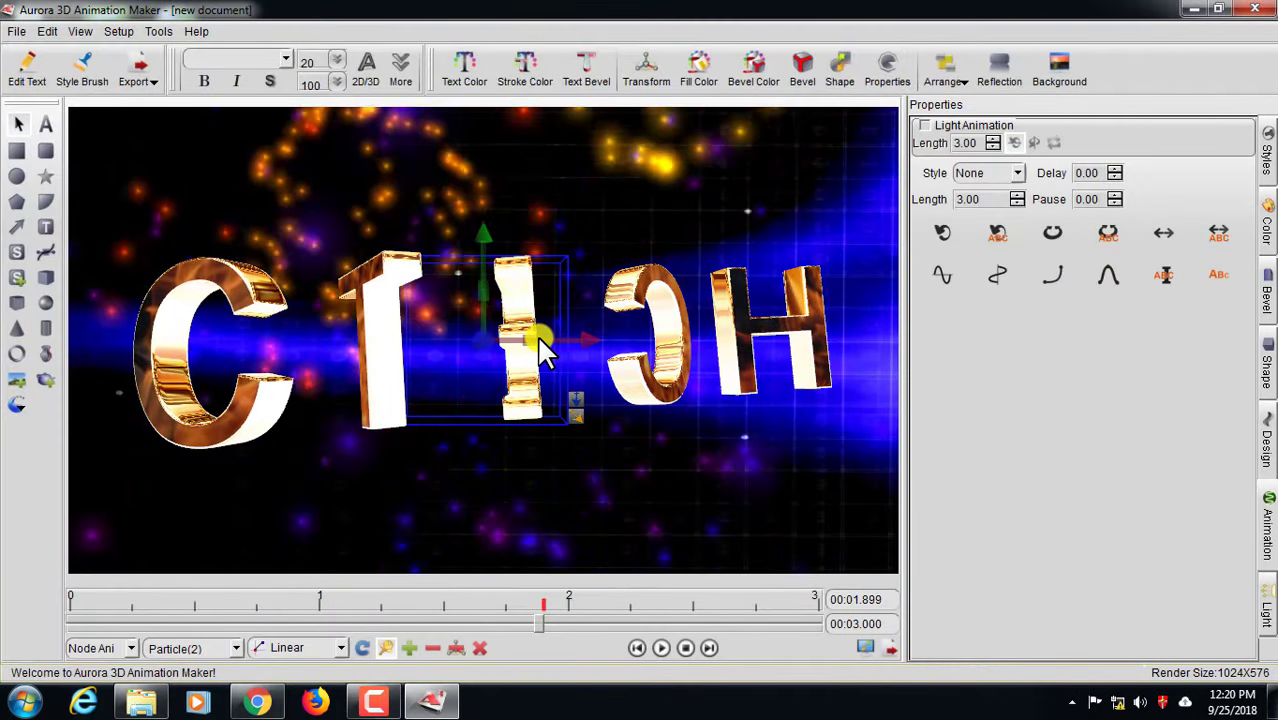
pyautogui.click(1060, 82)
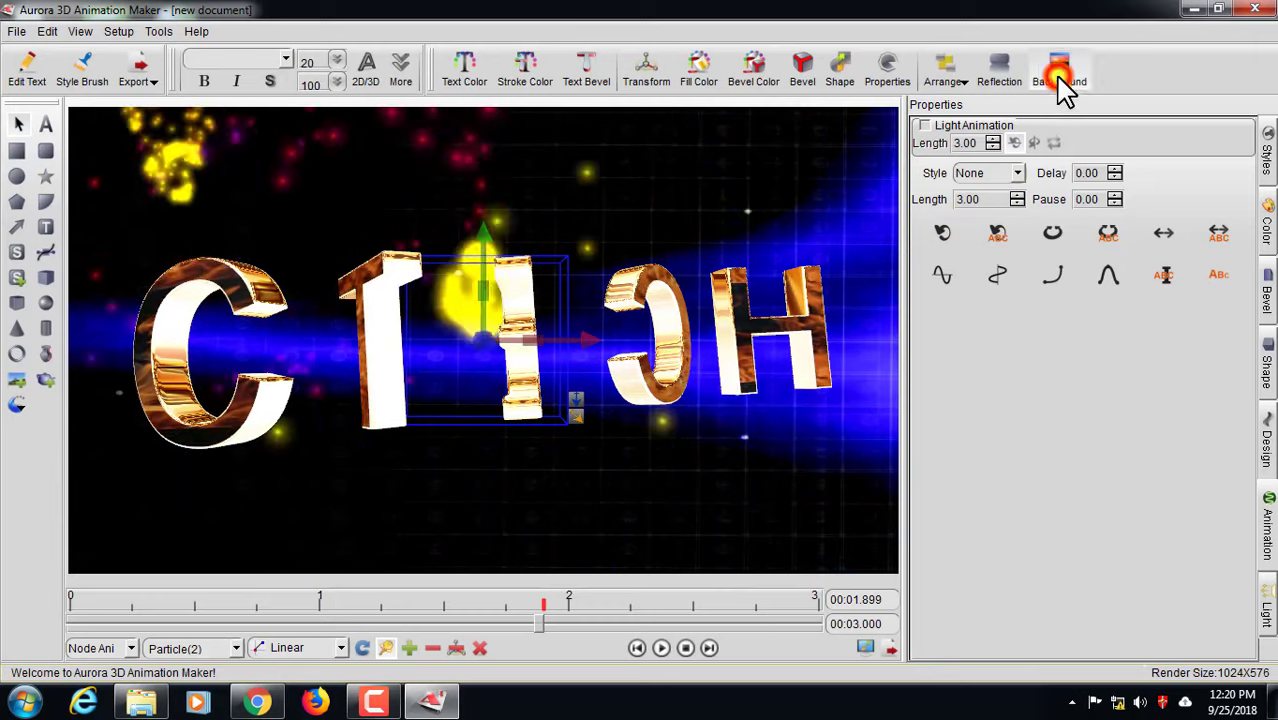
pyautogui.click(1045, 209)
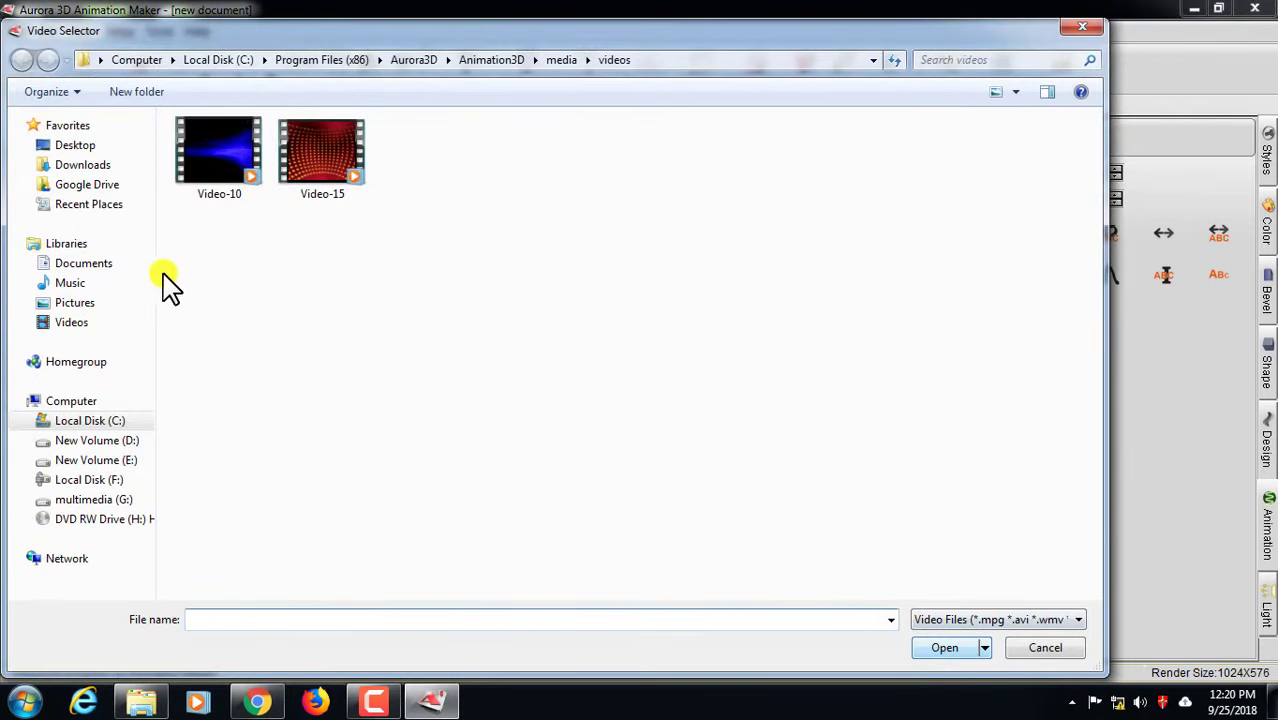
pyautogui.click(76, 146)
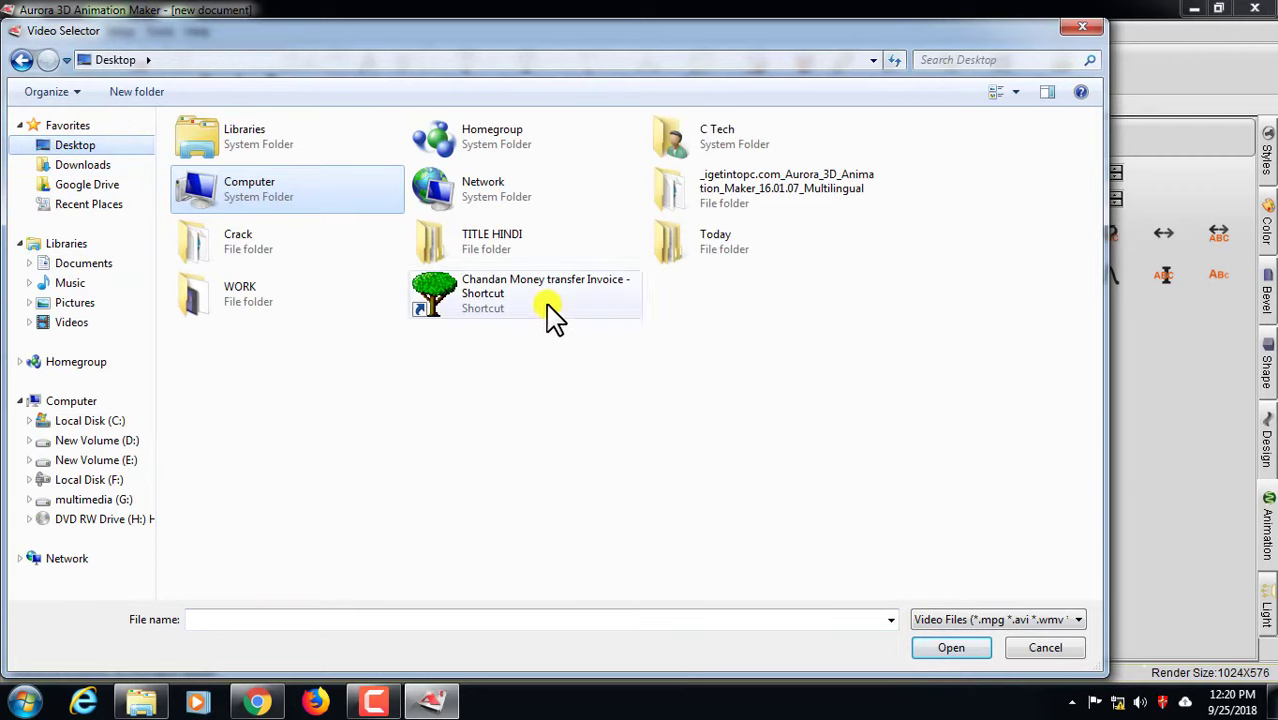
pyautogui.click(80, 166)
pyautogui.click(1086, 30)
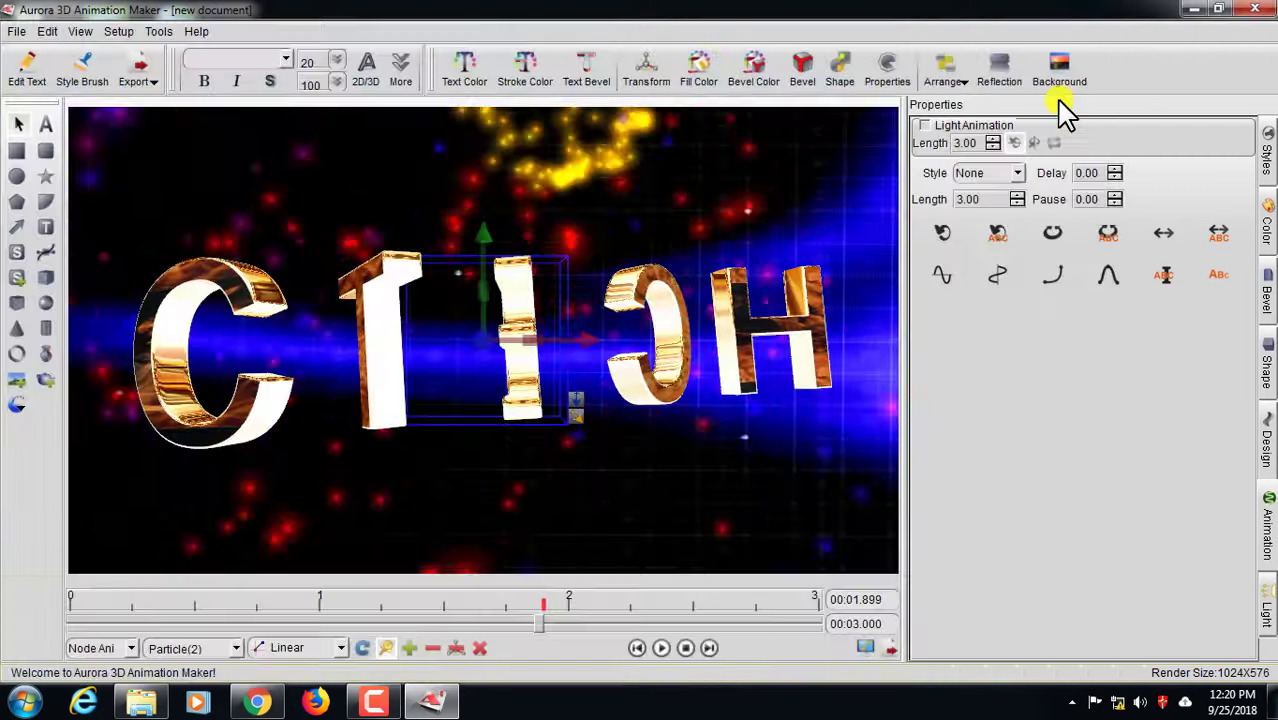
# Try magenta, green and blue as solid scene background colors, and discard the color change
pyautogui.click(1065, 80)
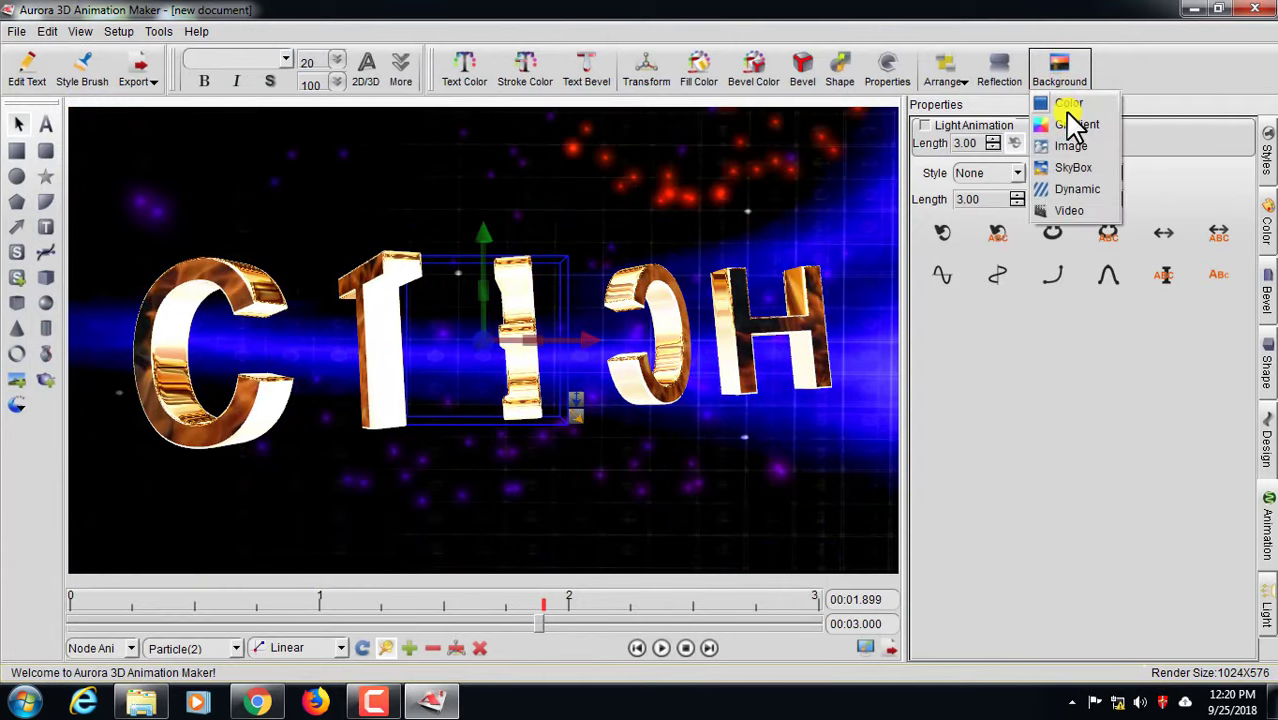
pyautogui.click(1067, 106)
pyautogui.click(666, 242)
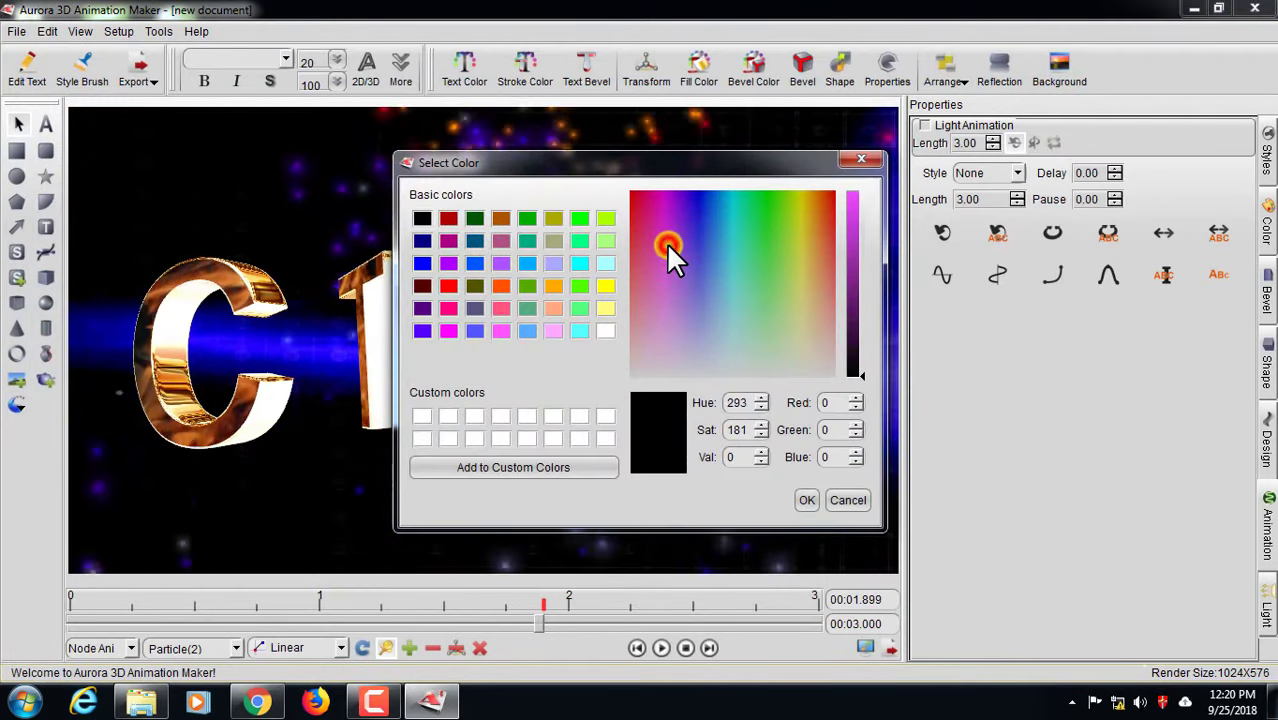
pyautogui.click(661, 203)
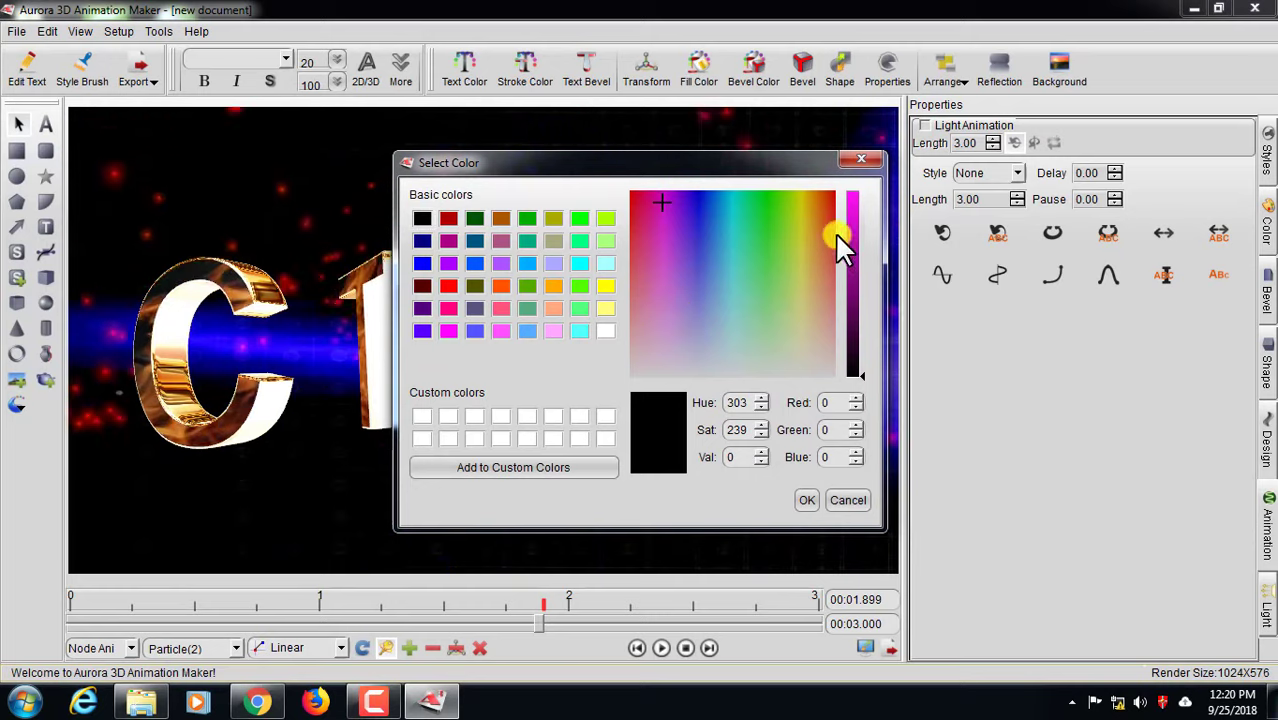
pyautogui.moveTo(853, 255); pyautogui.dragTo(848, 190)
pyautogui.moveTo(613, 168); pyautogui.dragTo(778, 213)
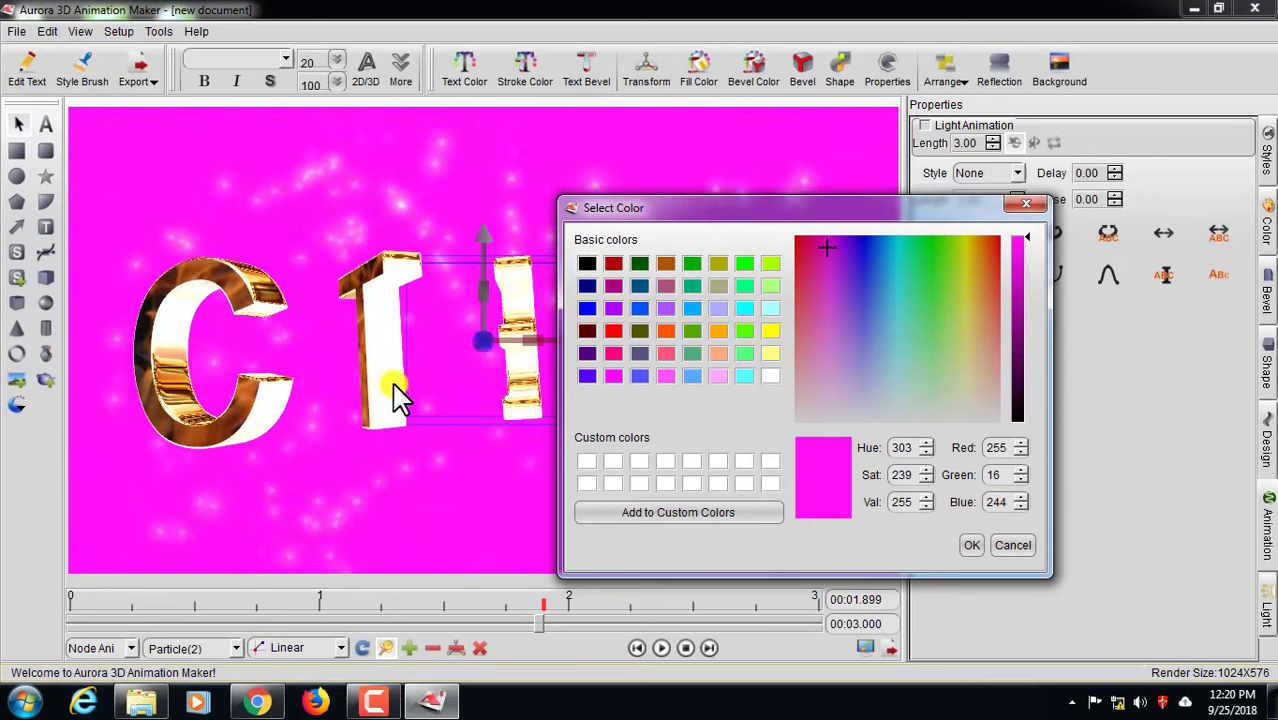
pyautogui.click(742, 263)
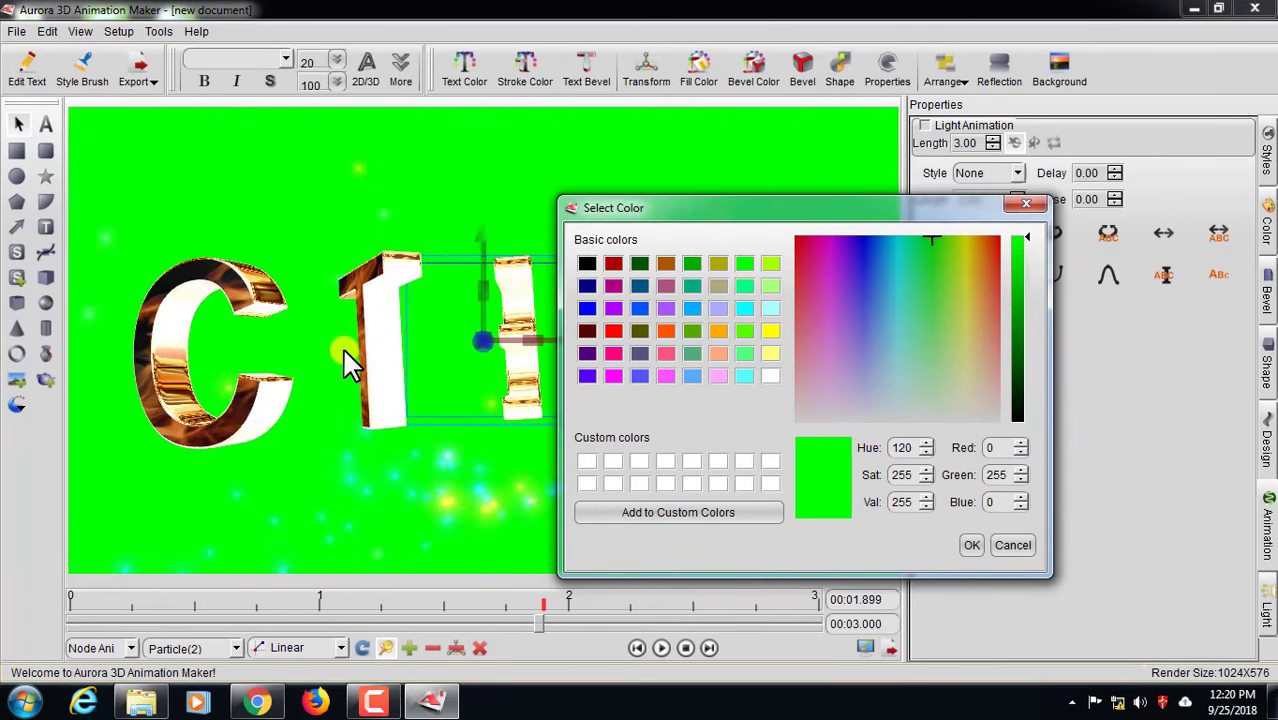
pyautogui.click(587, 308)
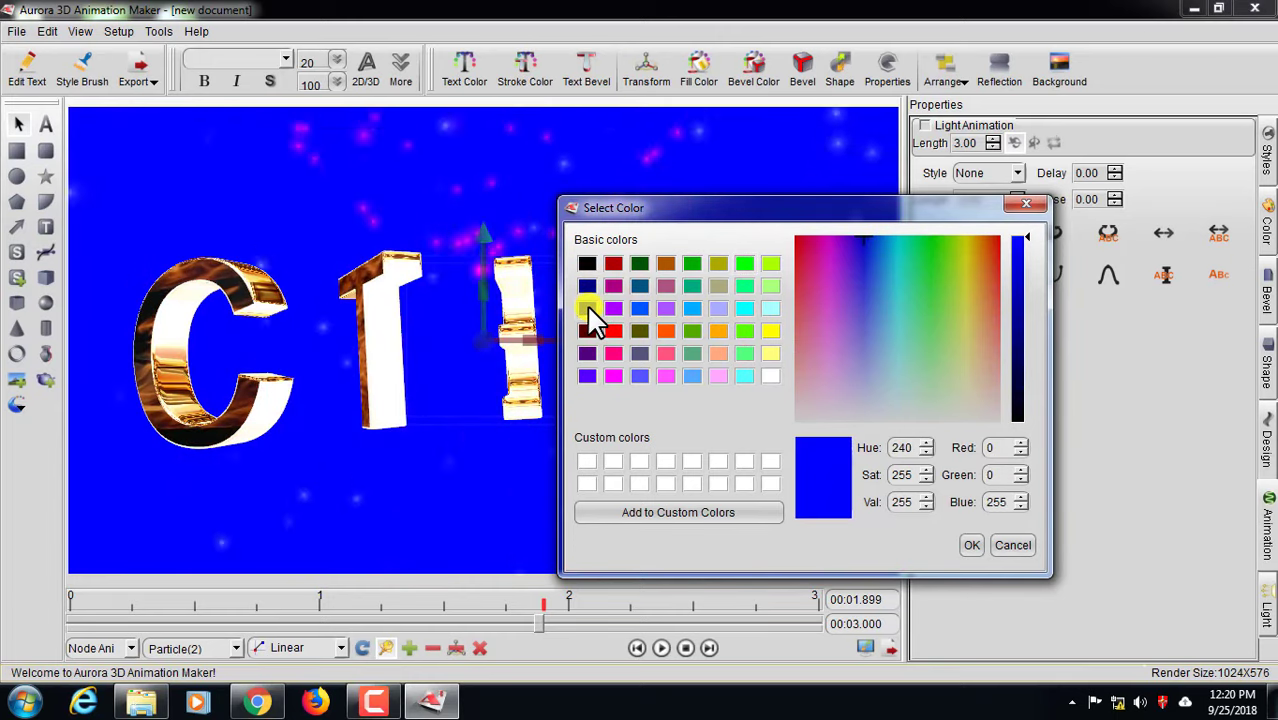
pyautogui.click(748, 263)
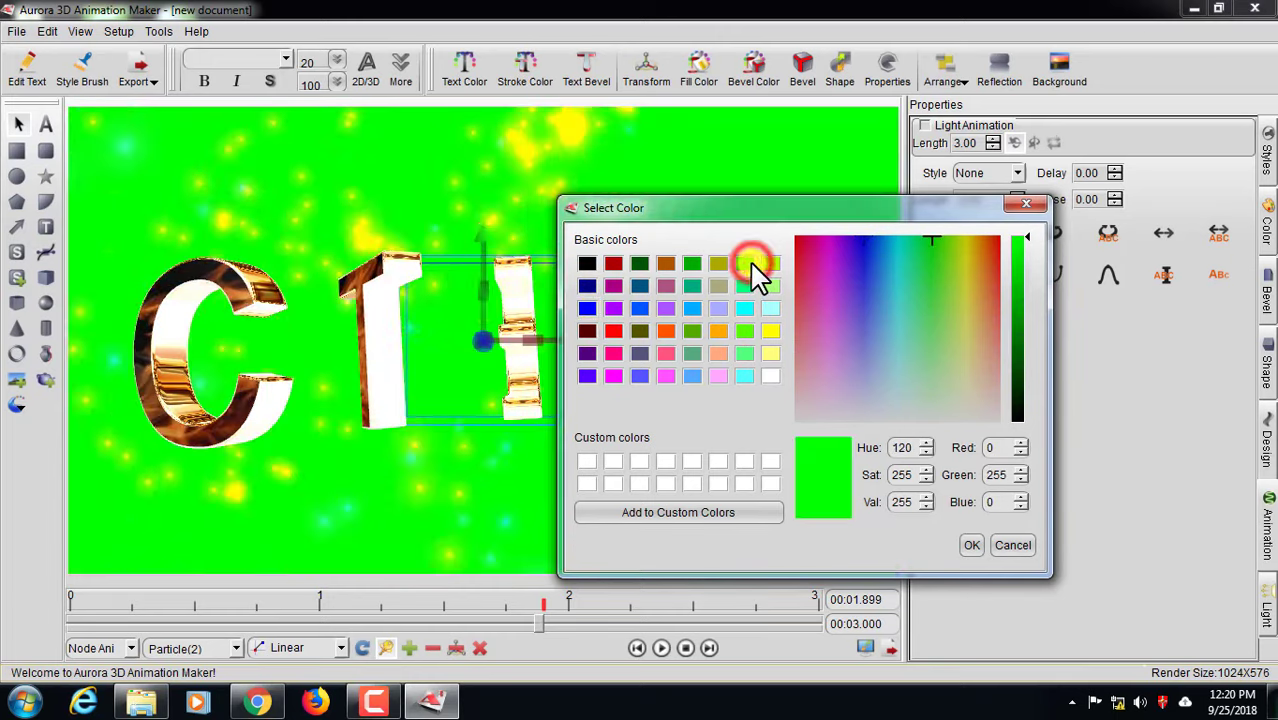
pyautogui.click(1013, 547)
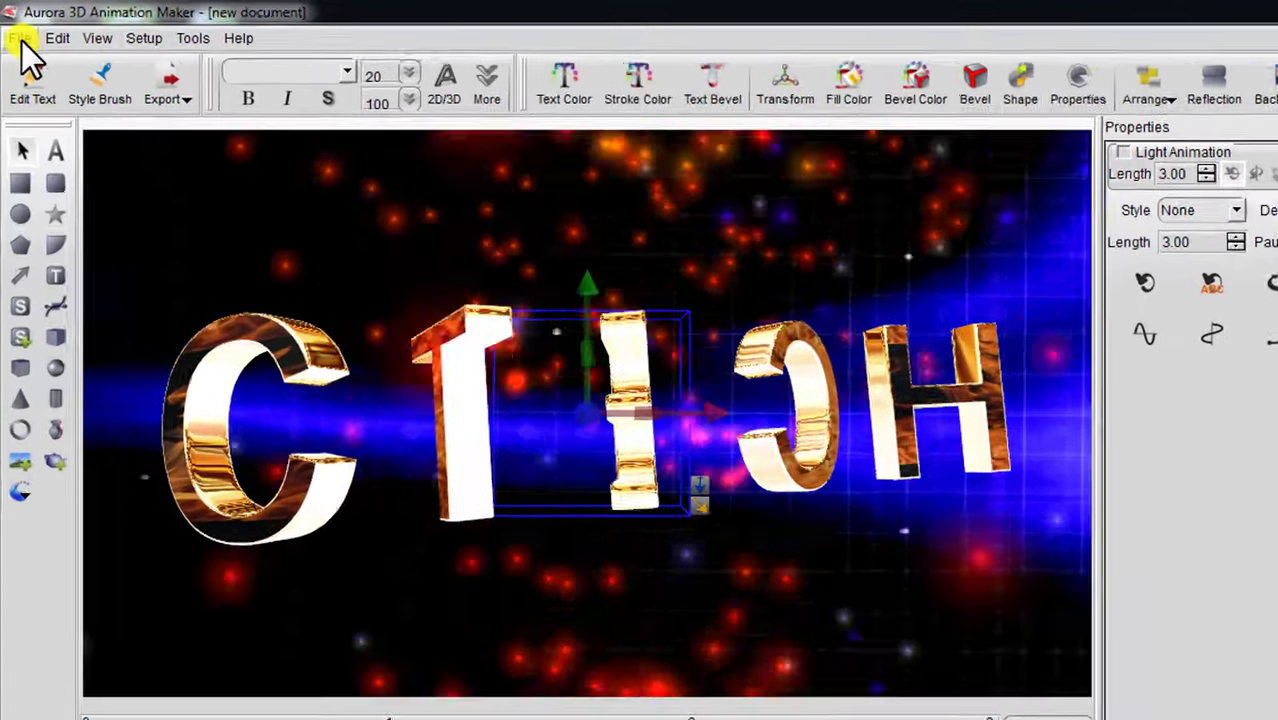
# Open the animation export settings and move the dialog clear over the scene
pyautogui.click(17, 32)
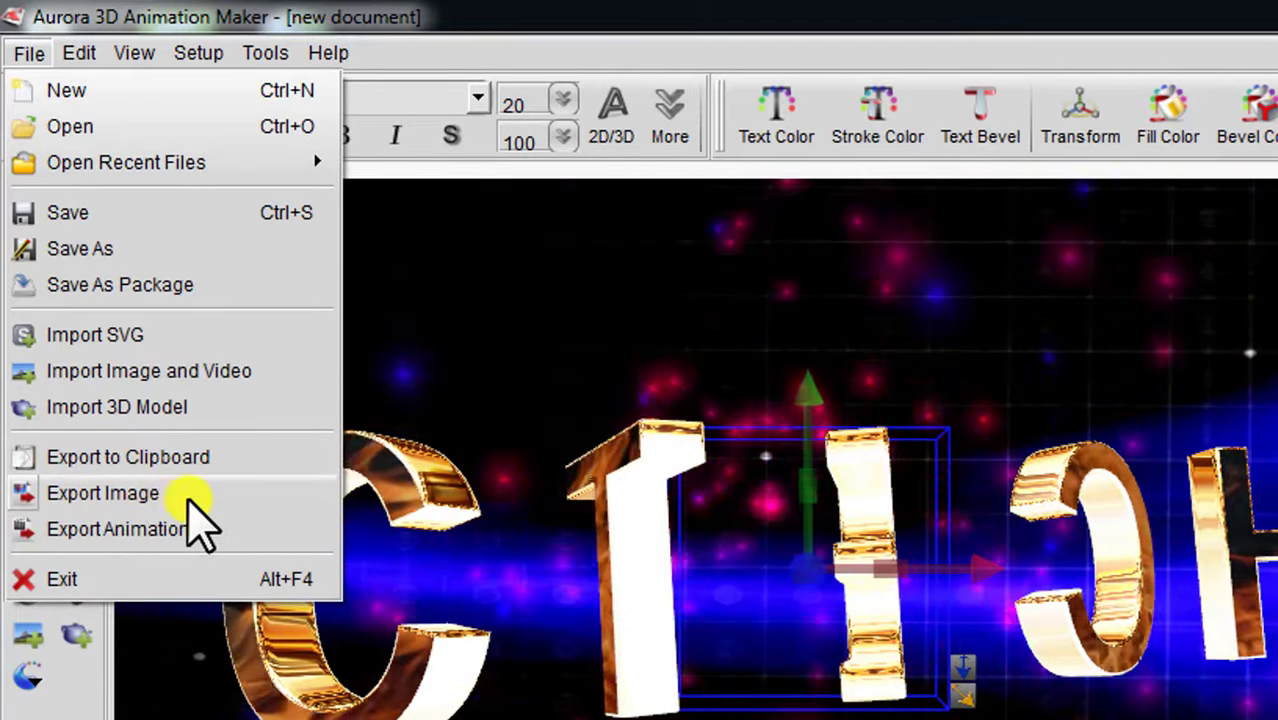
pyautogui.click(110, 533)
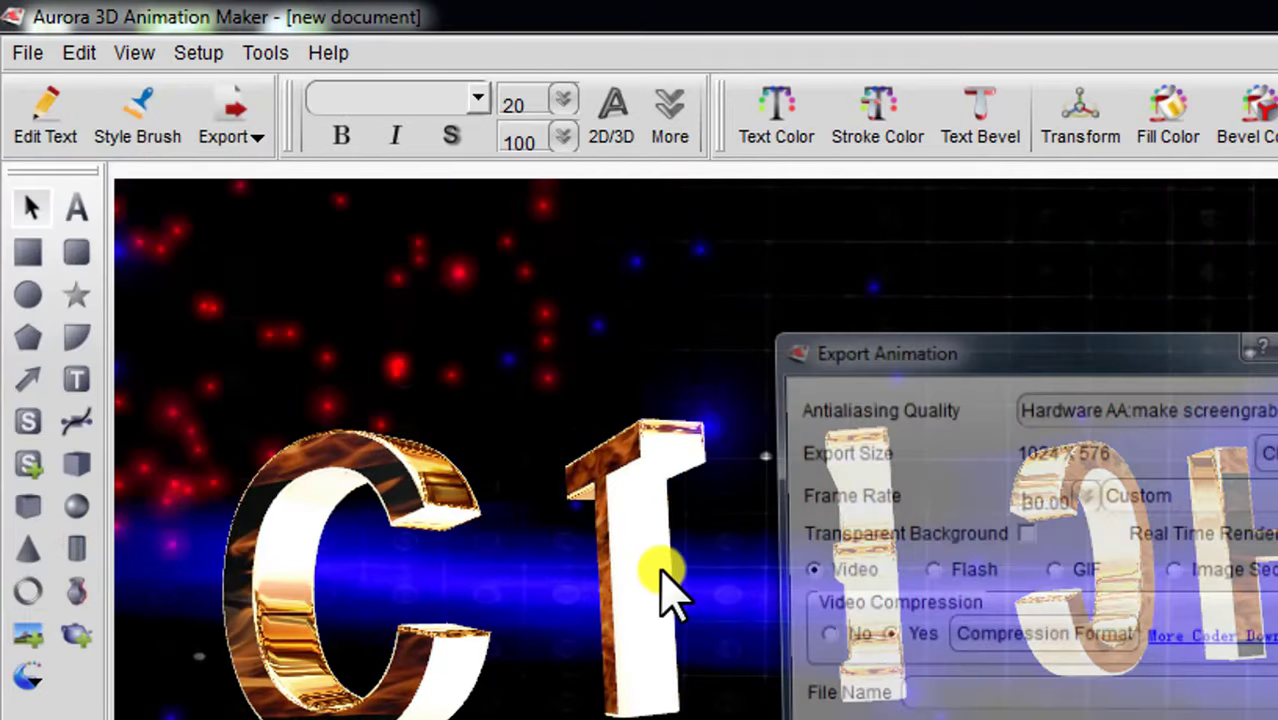
pyautogui.moveTo(1145, 348); pyautogui.dragTo(865, 322)
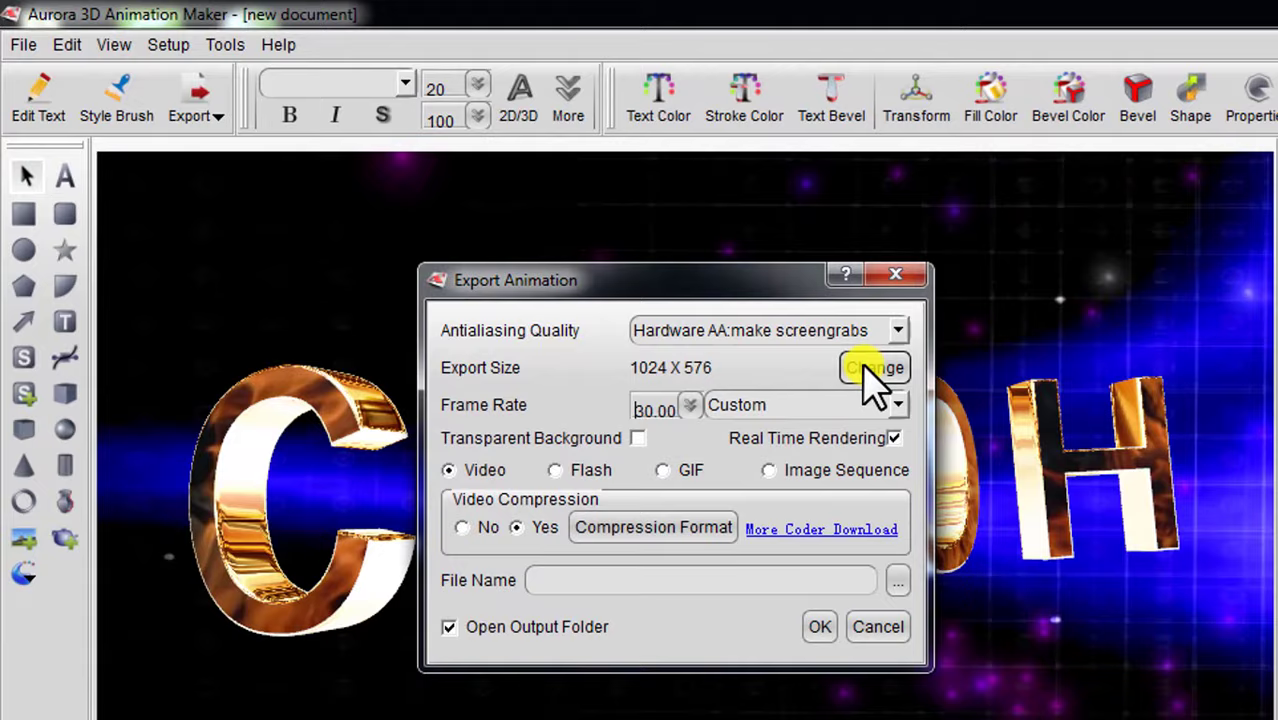
# Examine the render size profiles and the frame rate presets available for the animation export
pyautogui.click(887, 377)
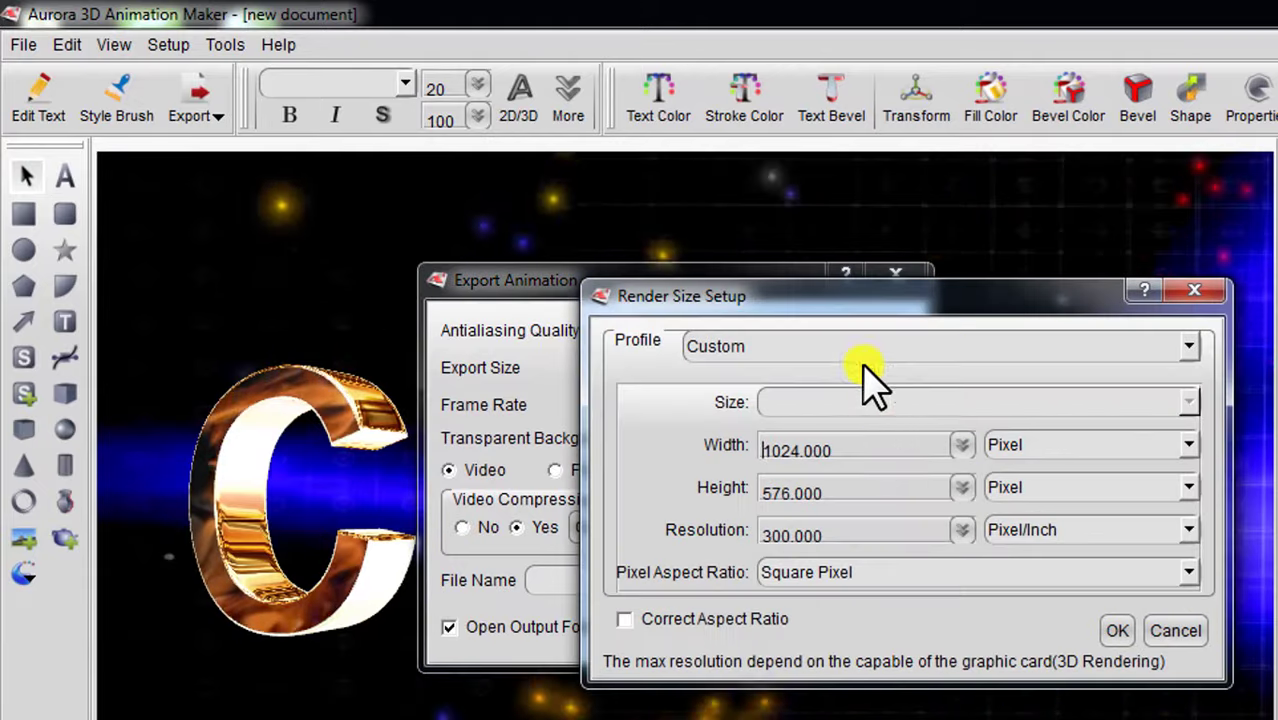
pyautogui.click(1190, 346)
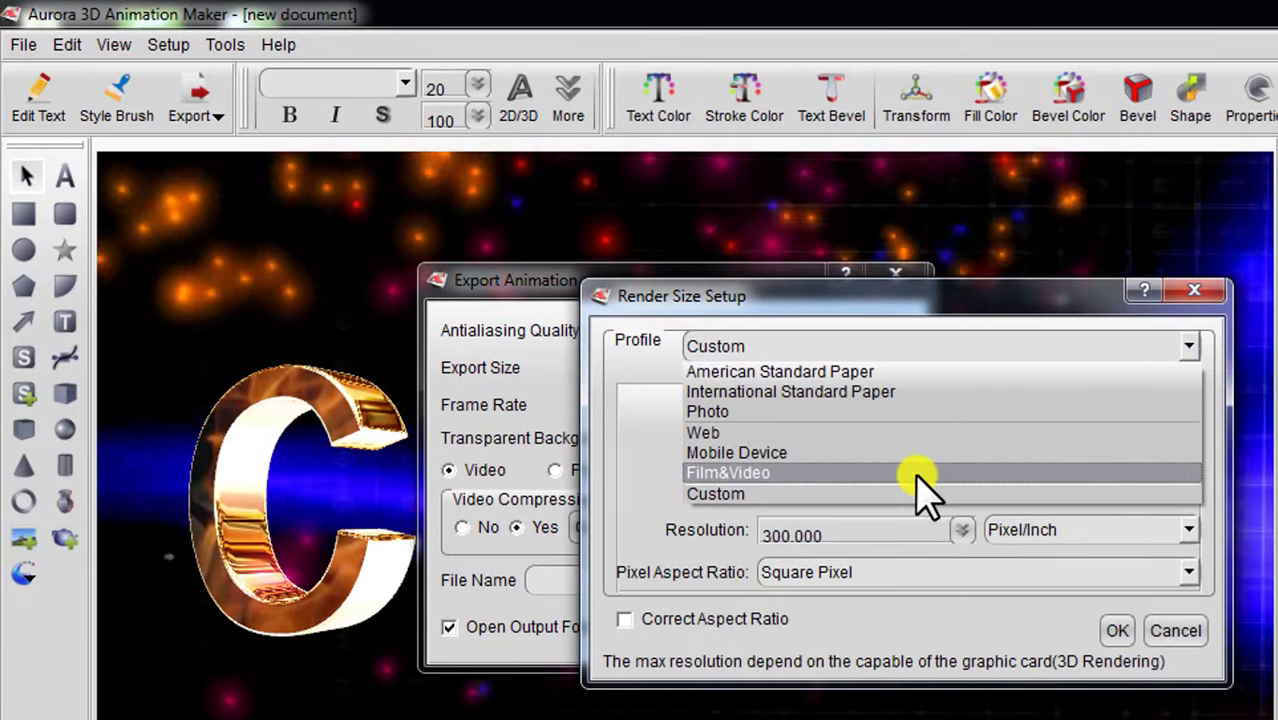
pyautogui.click(644, 360)
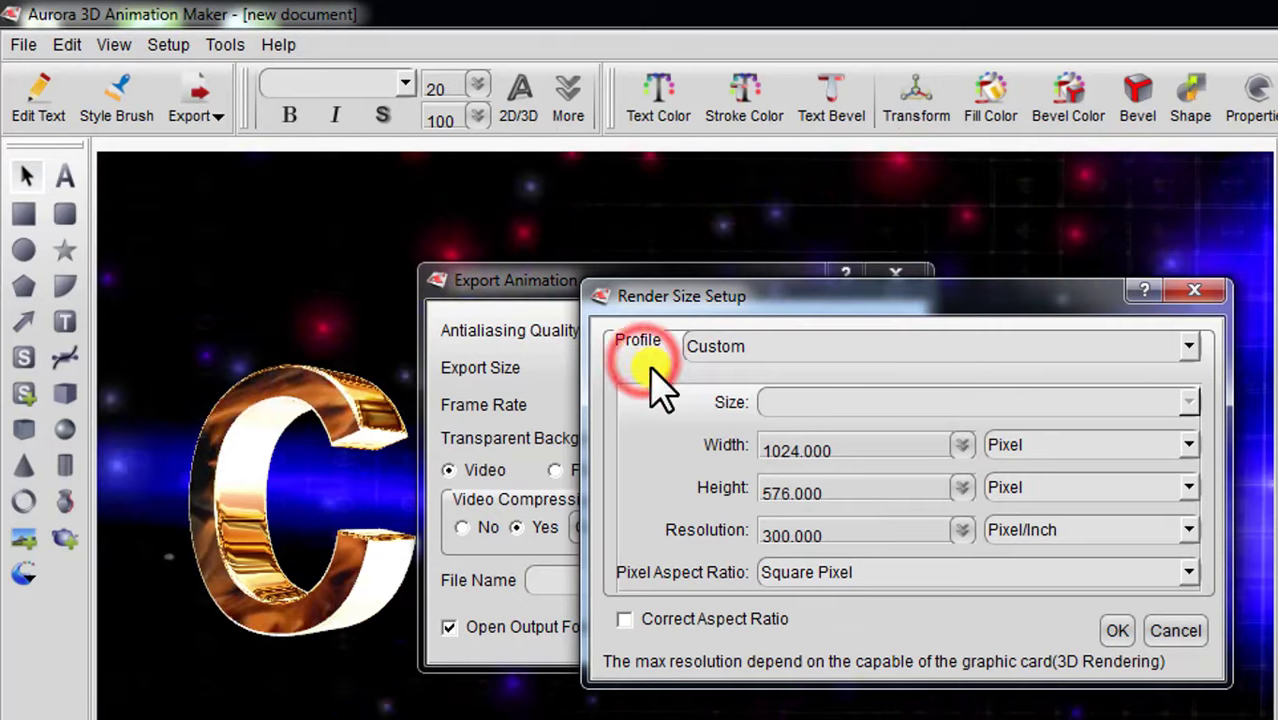
pyautogui.click(1196, 293)
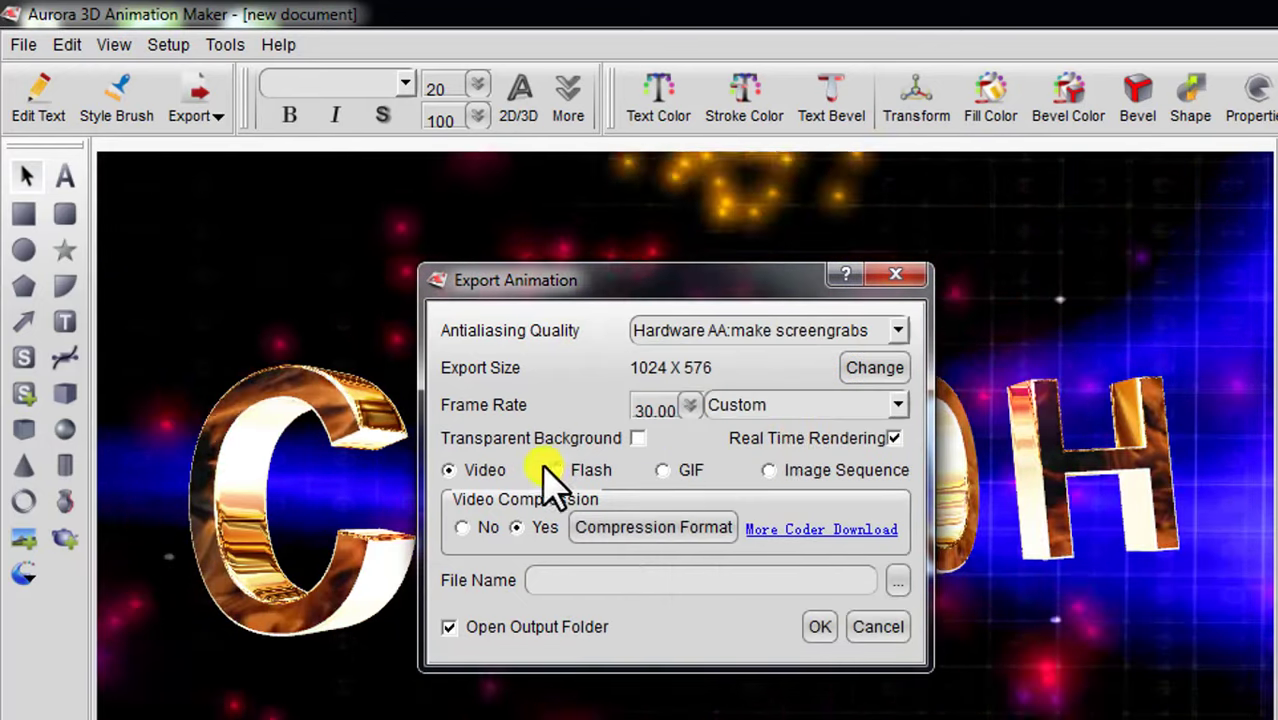
pyautogui.click(898, 405)
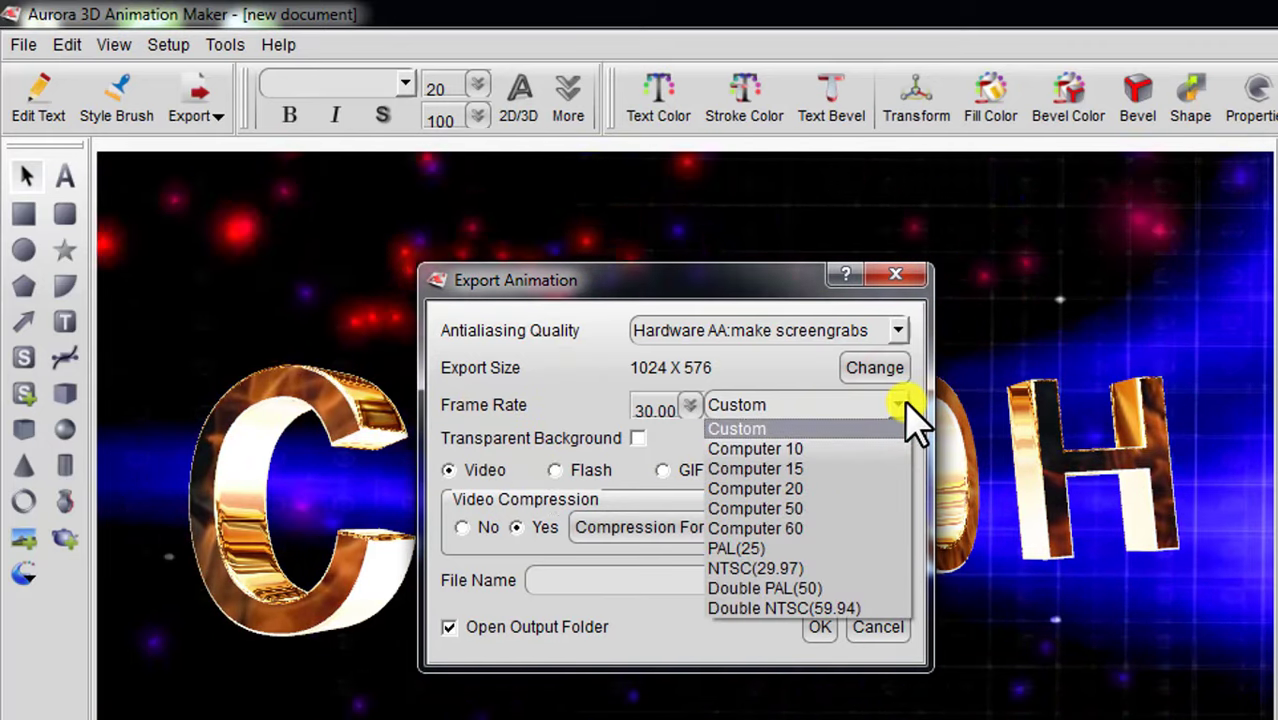
pyautogui.click(903, 404)
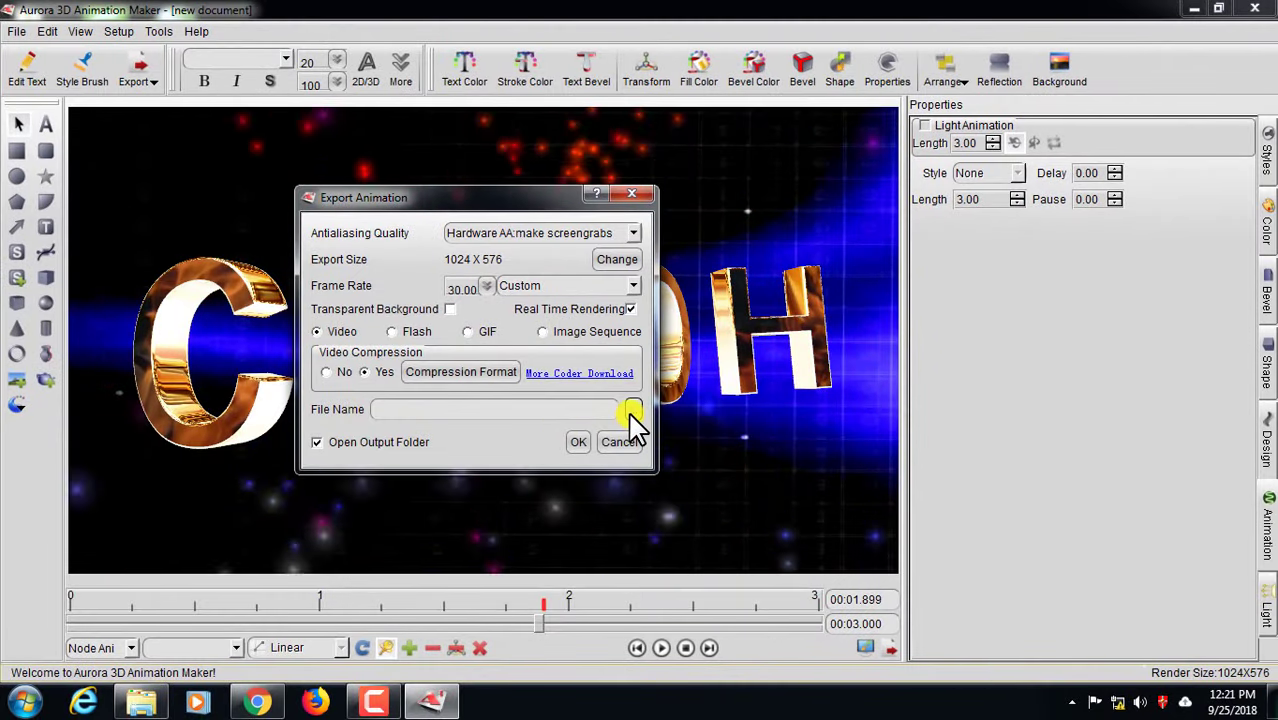
# Export the animation as an AVI video named 88888 to the Desktop
pyautogui.click(632, 412)
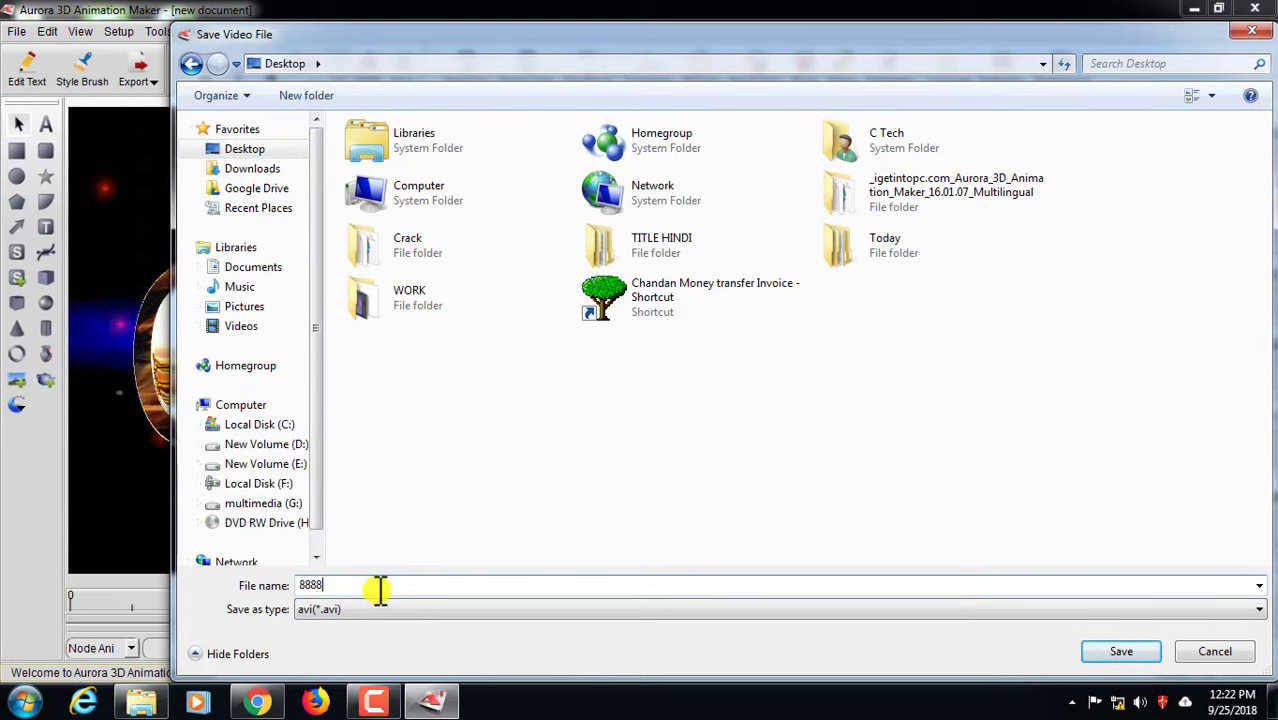
pyautogui.click(1108, 655)
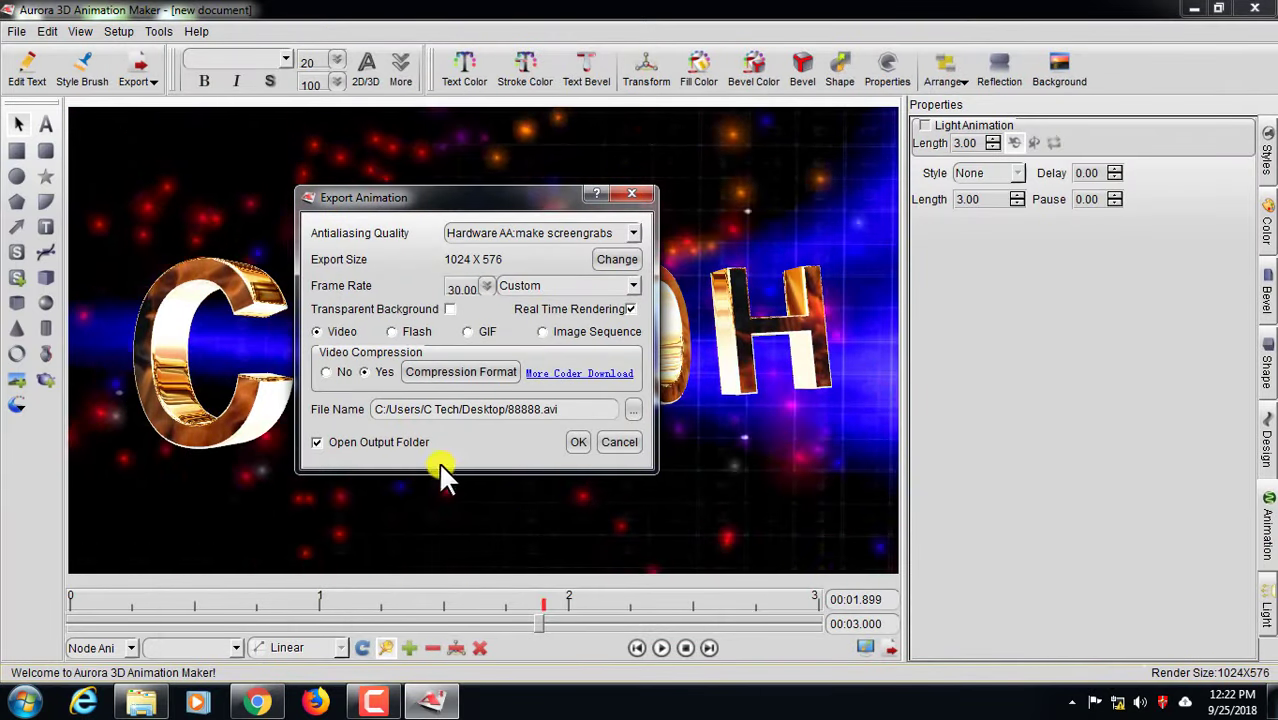
pyautogui.click(575, 441)
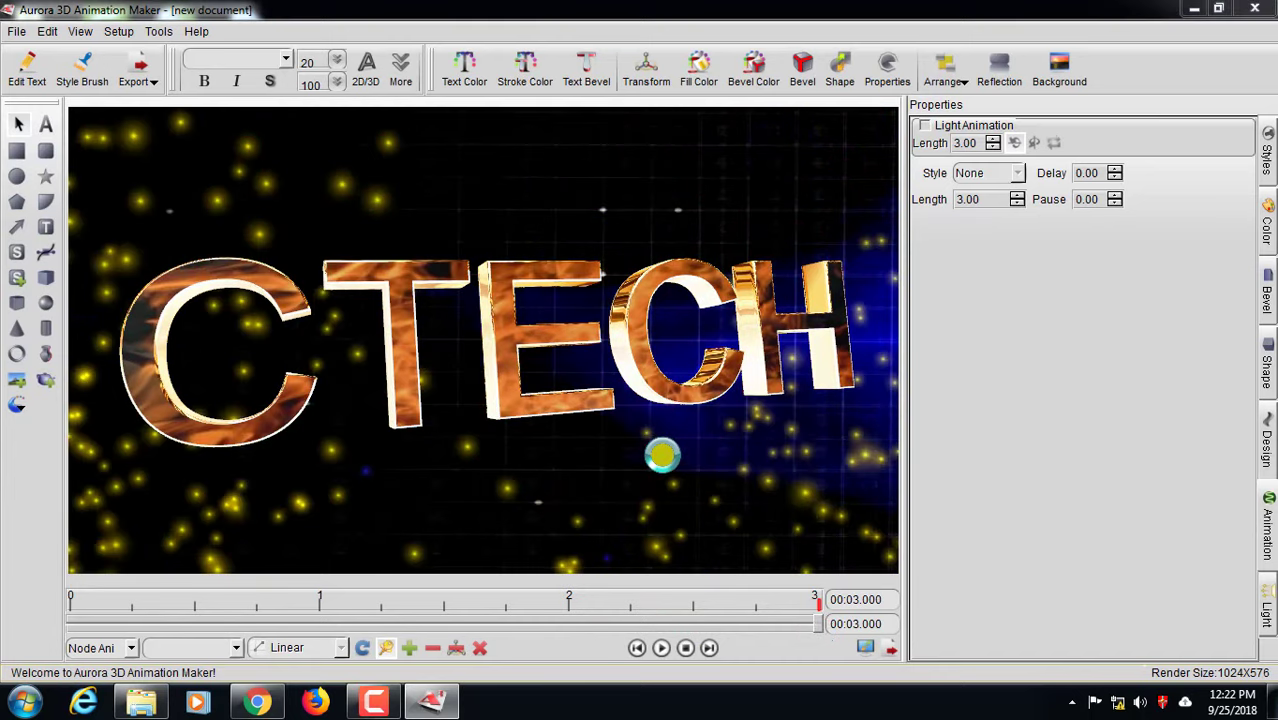
pyautogui.click(640, 370)
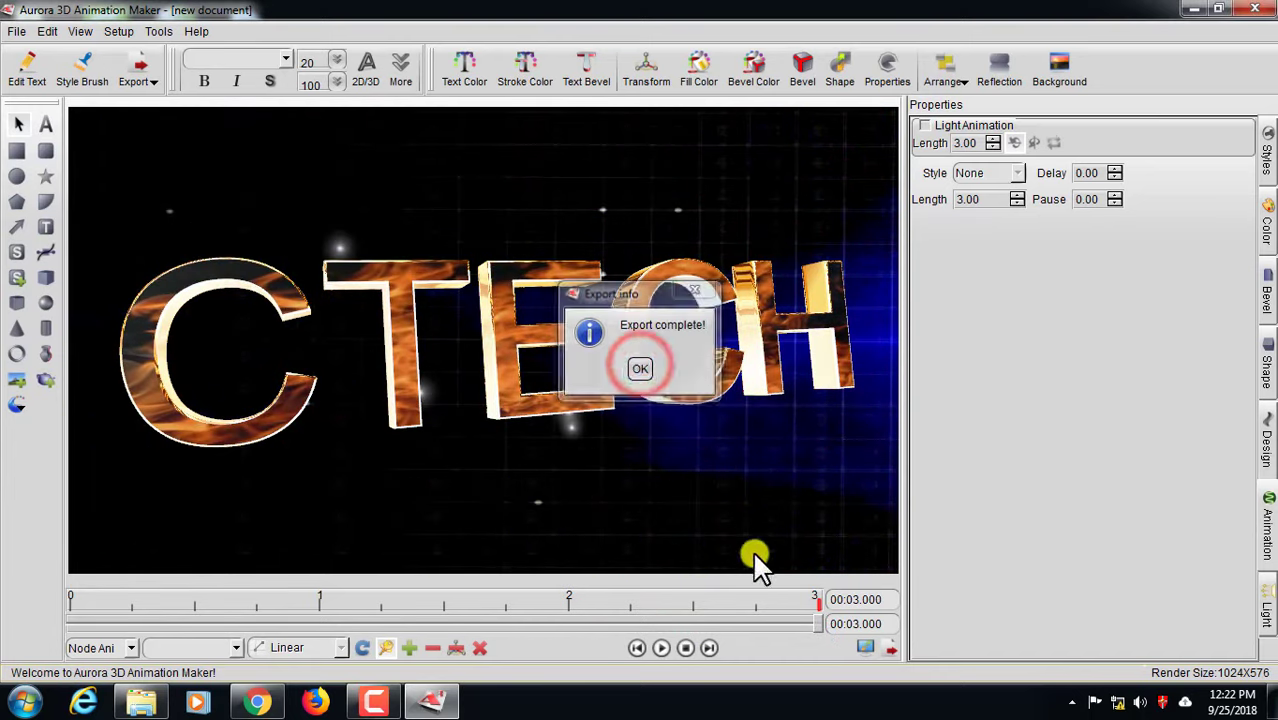
pyautogui.moveTo(90, 620); pyautogui.dragTo(812, 615)
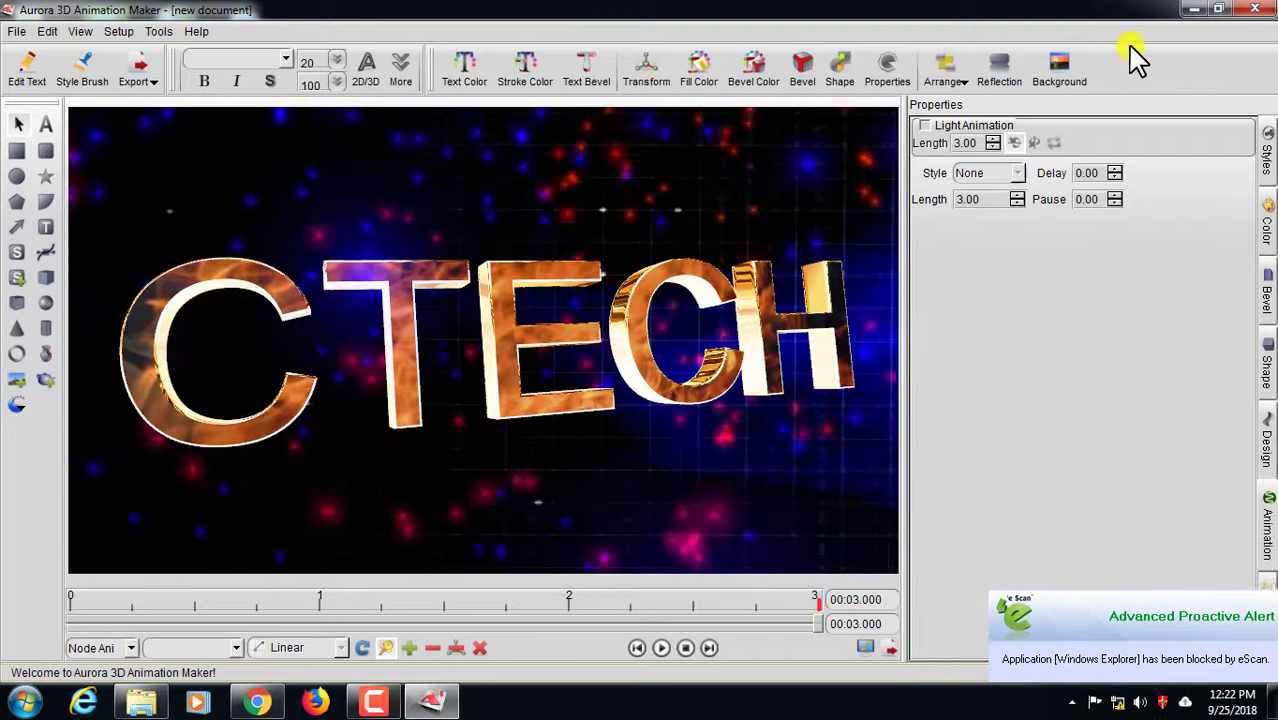
# Minimize the program and play the exported 88888 video from the desktop full screen in the media player
pyautogui.click(1192, 10)
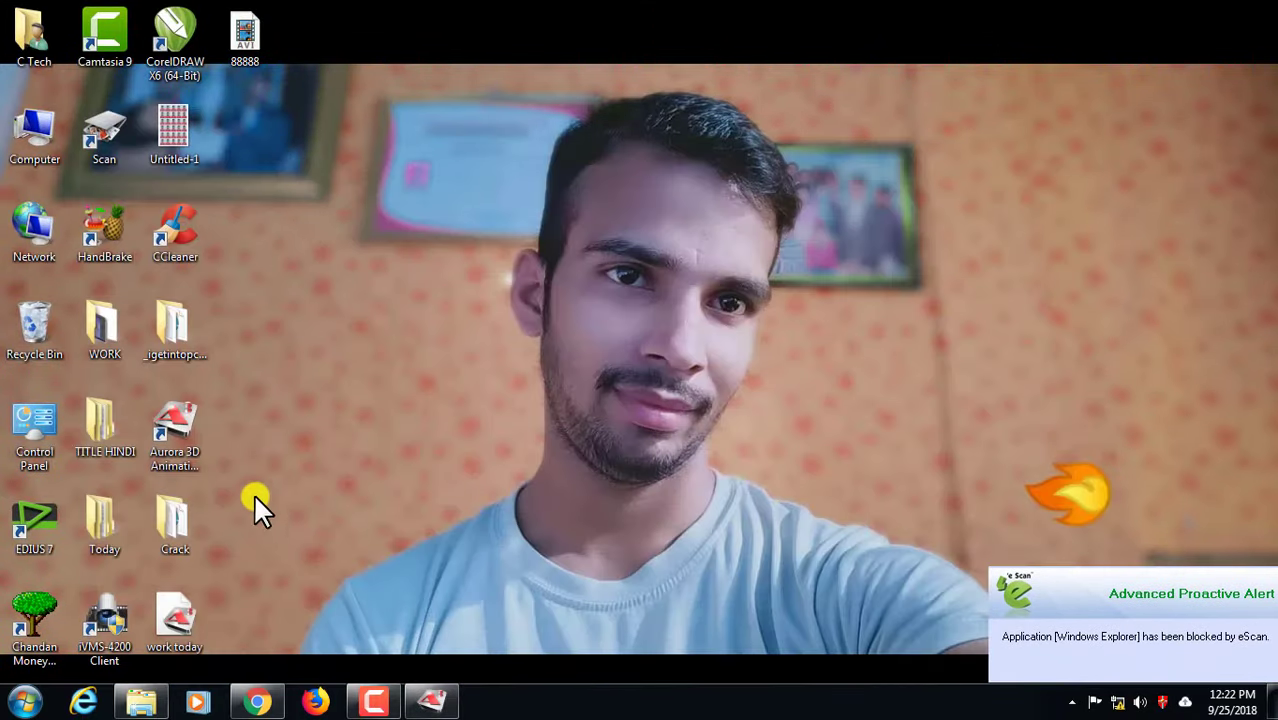
pyautogui.rightClick(240, 49)
pyautogui.click(273, 61)
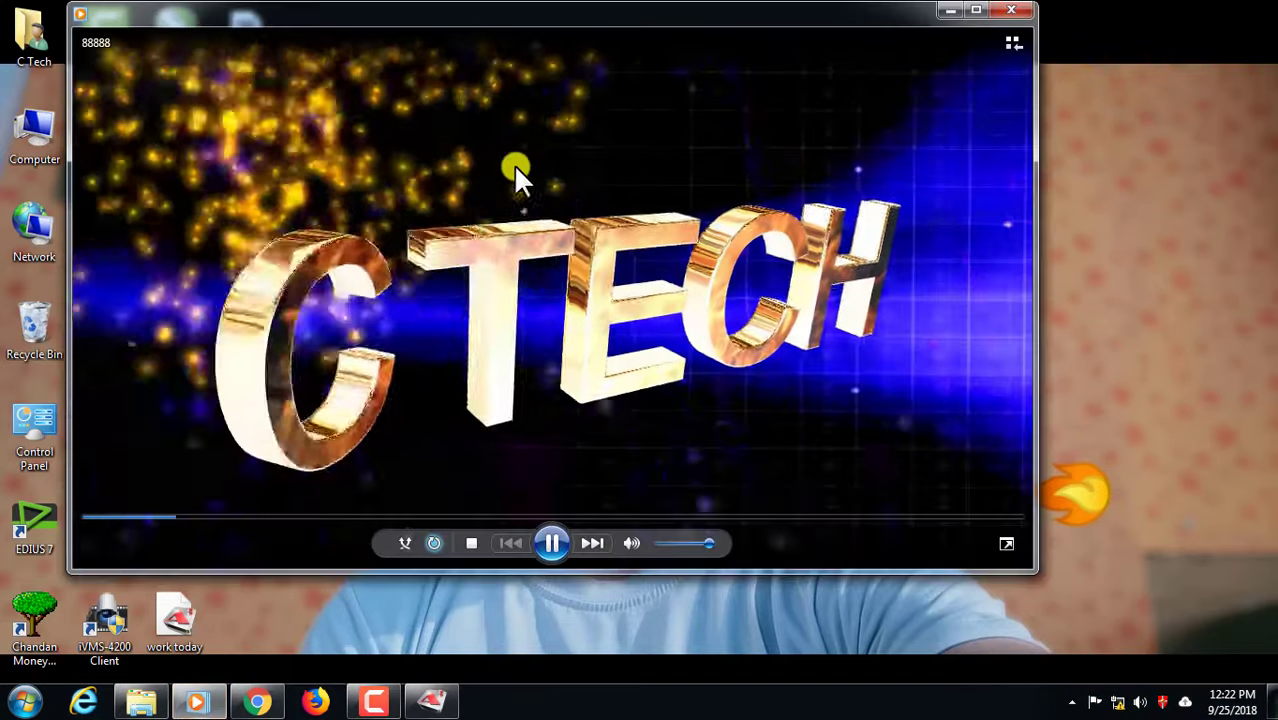
pyautogui.doubleClick(447, 292)
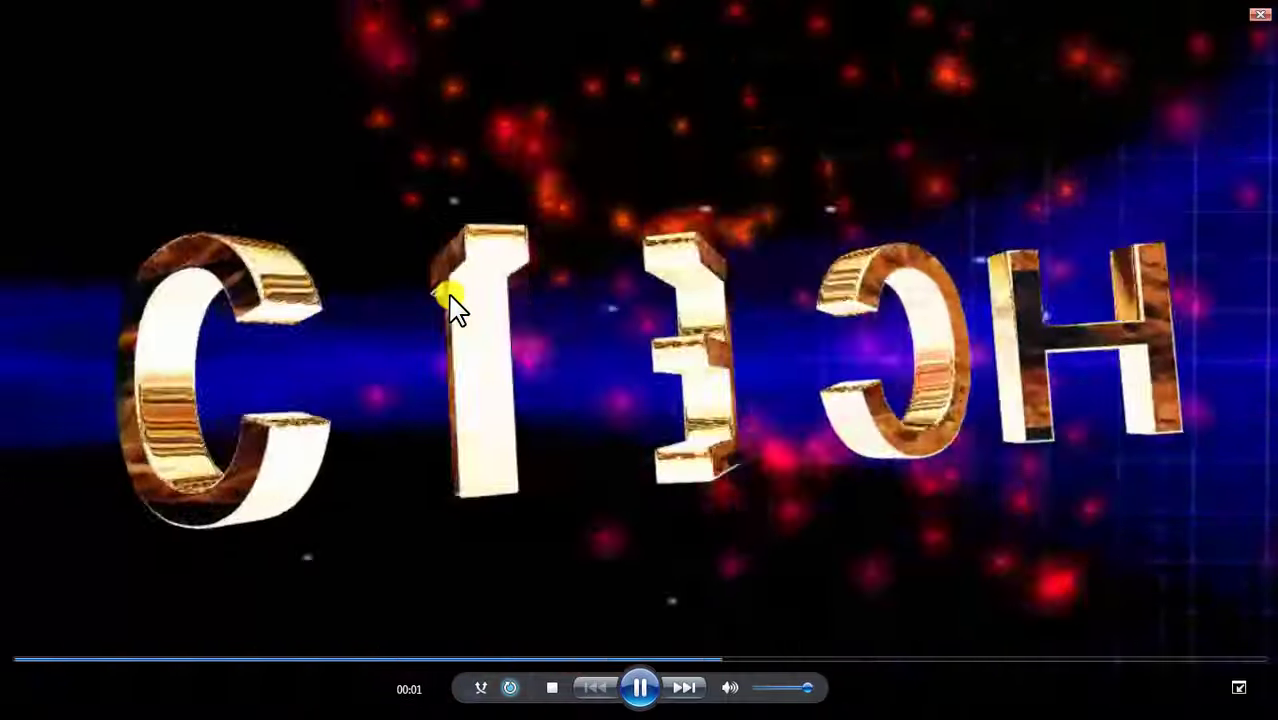